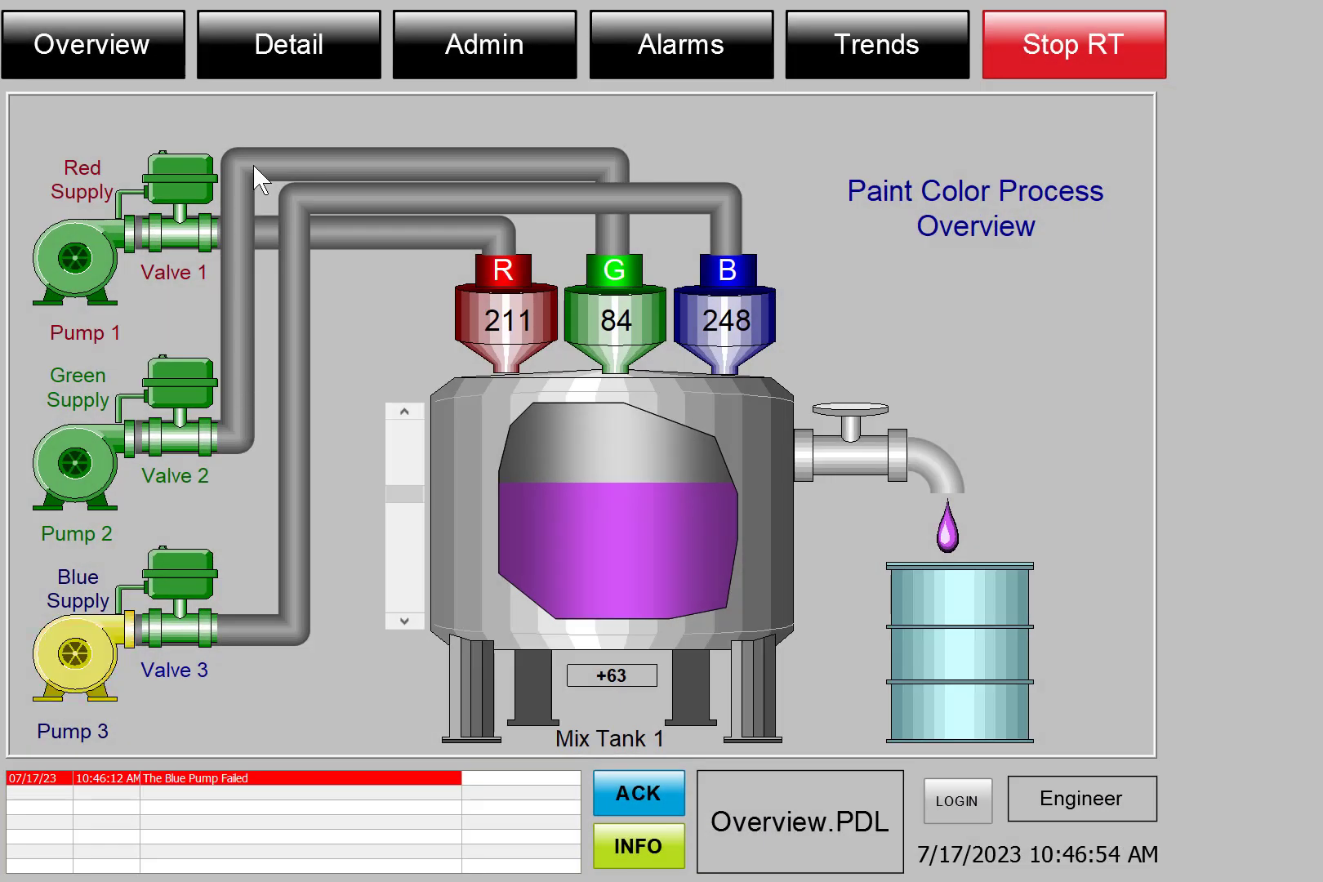
# Switch to the details screen and inspect the Red tag's Color Details popup.
pyautogui.click(280, 66)
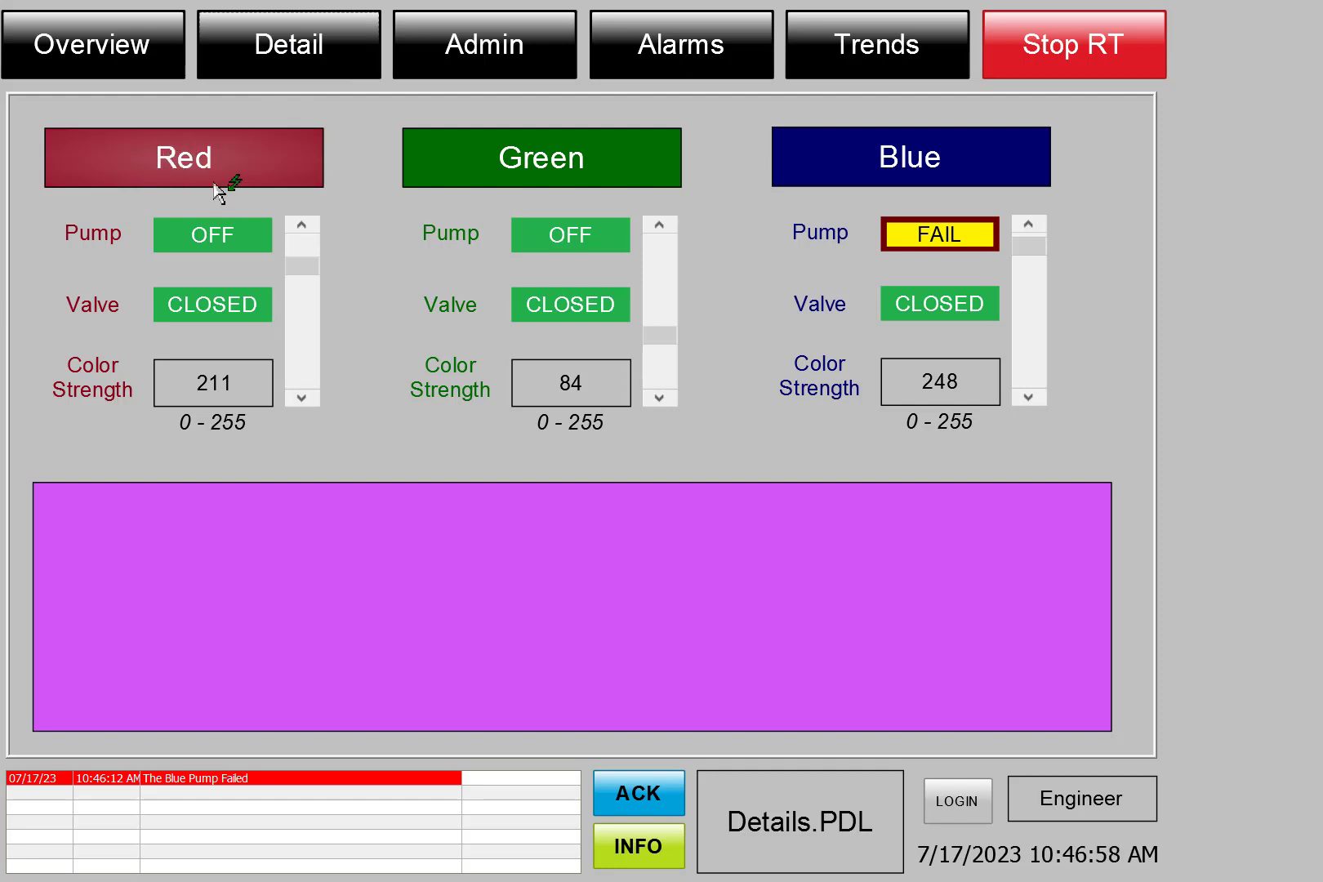
pyautogui.click(122, 186)
pyautogui.moveTo(327, 310); pyautogui.dragTo(348, 268)
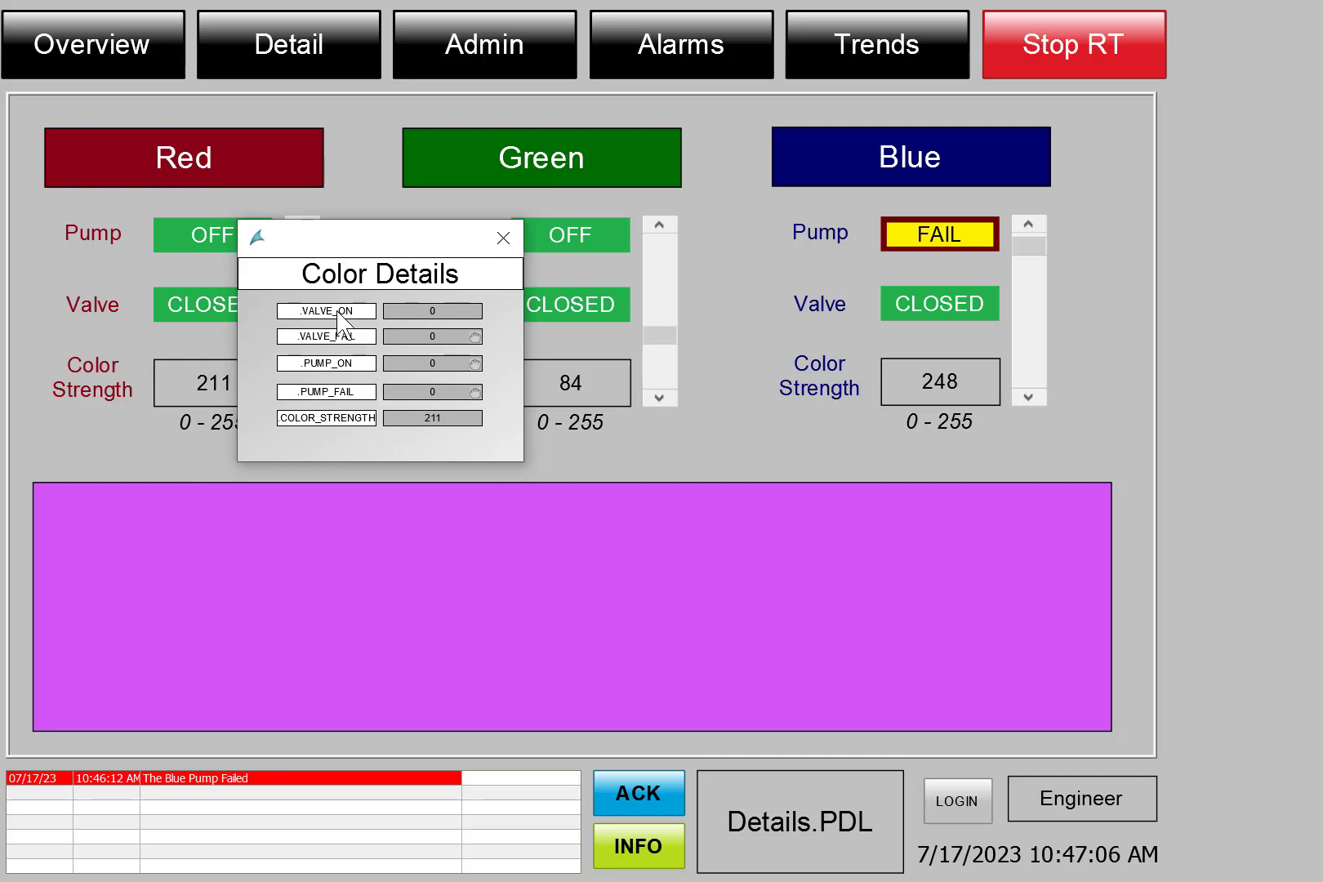
pyautogui.click(481, 234)
# Inspect the Green and Blue popups, lower Blue's strength to 129, then reopen Red's.
pyautogui.click(573, 300)
pyautogui.moveTo(641, 294); pyautogui.dragTo(522, 438)
pyautogui.click(738, 464)
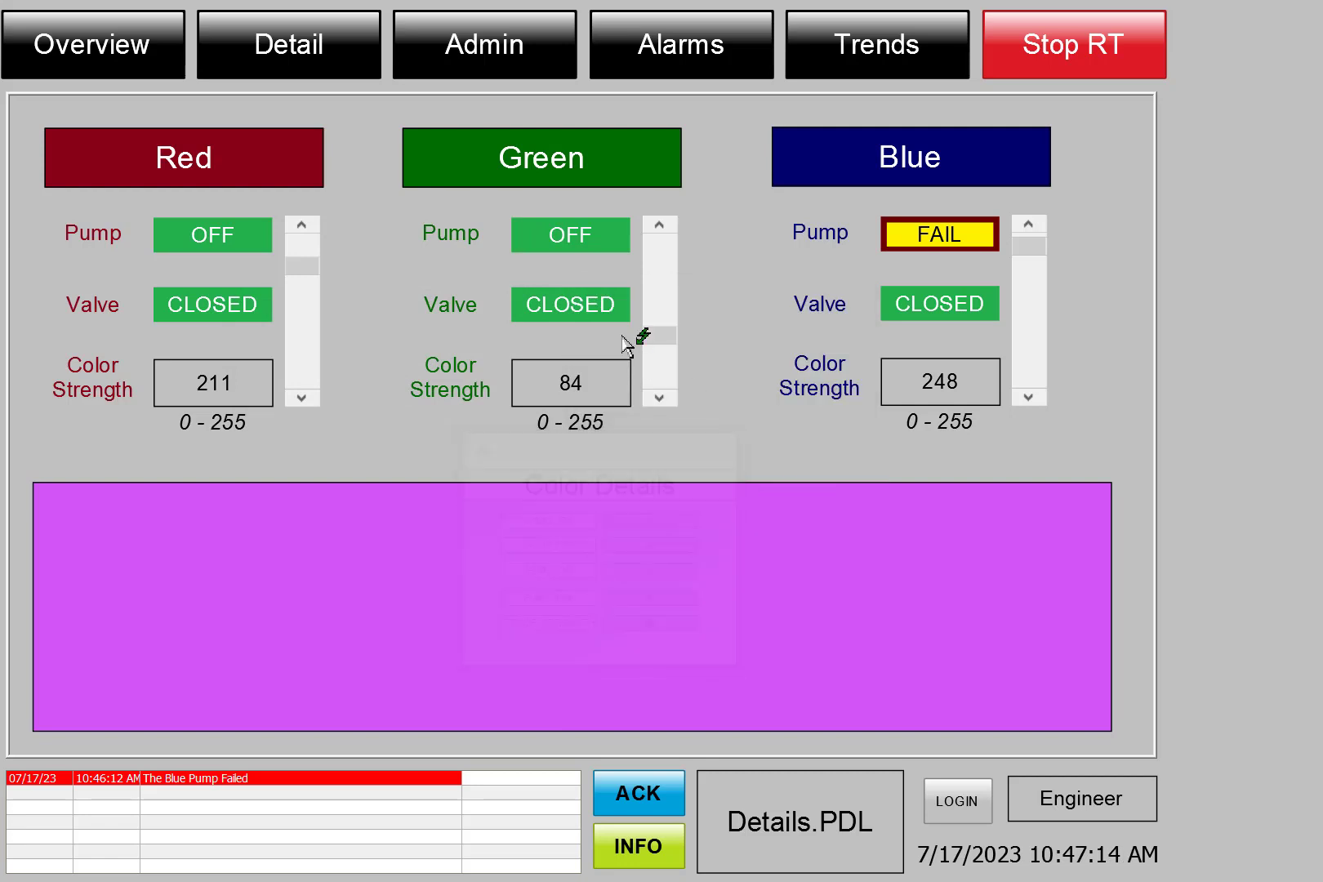
pyautogui.click(860, 215)
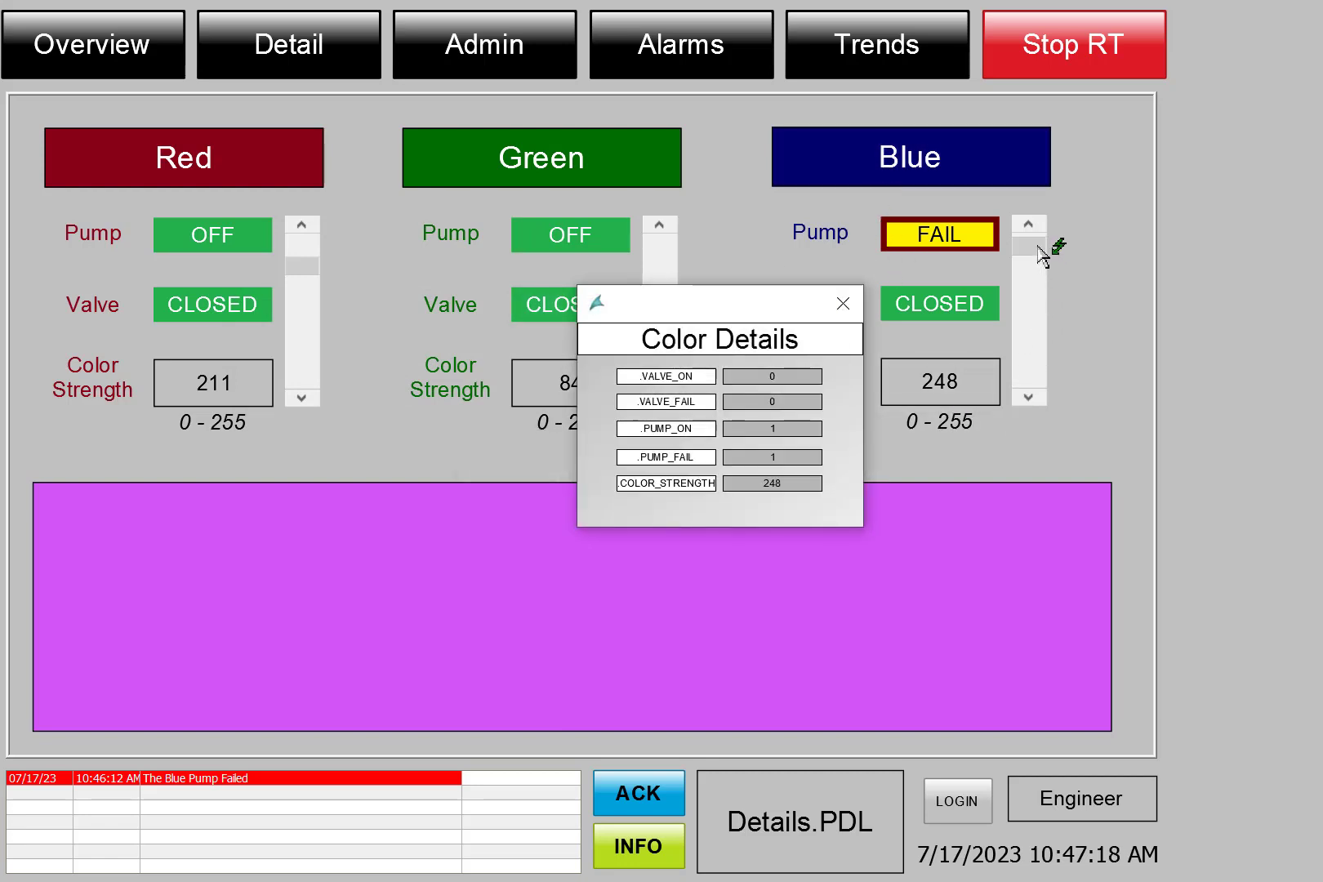
pyautogui.moveTo(1041, 253); pyautogui.dragTo(1034, 312)
pyautogui.click(842, 303)
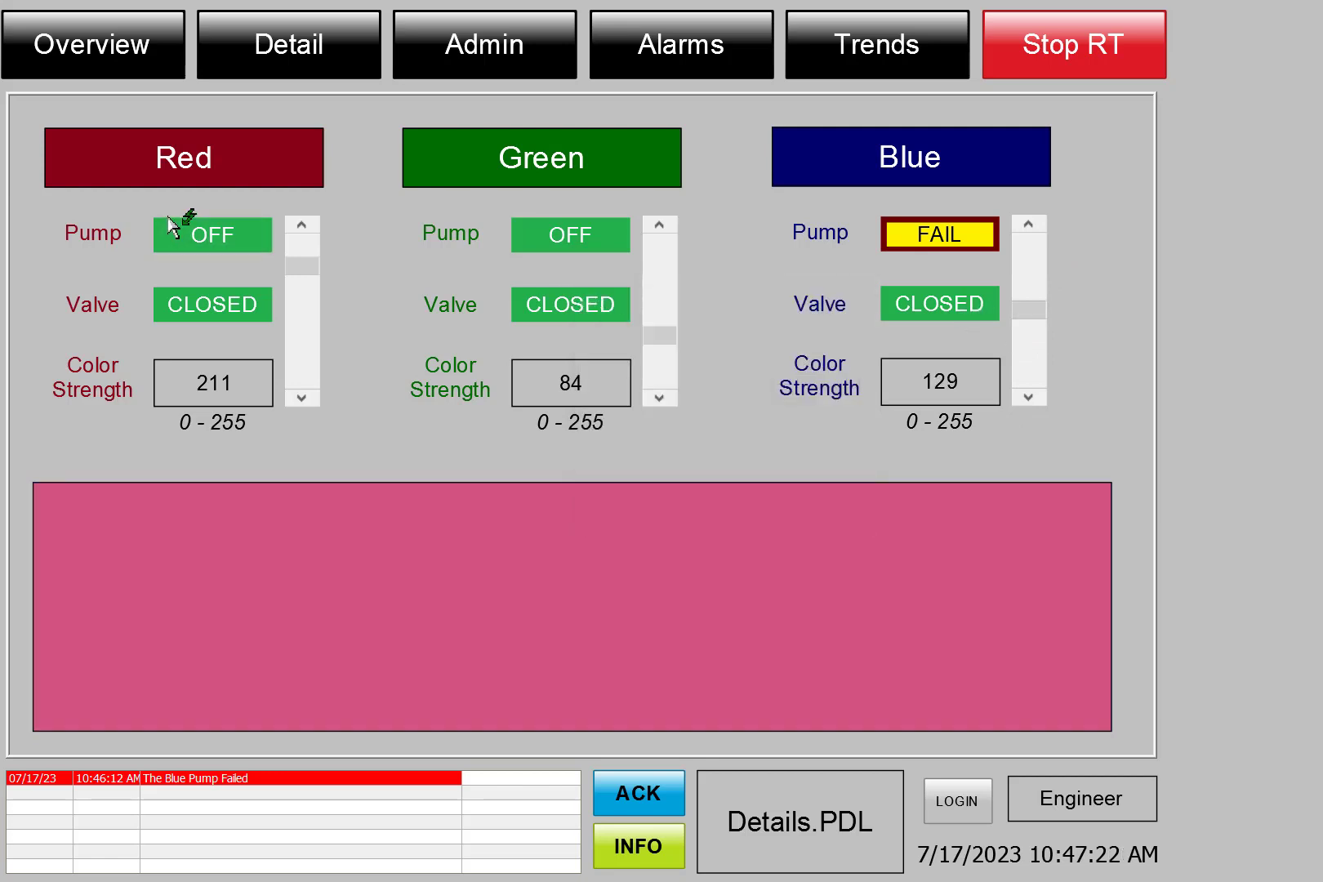
pyautogui.click(122, 167)
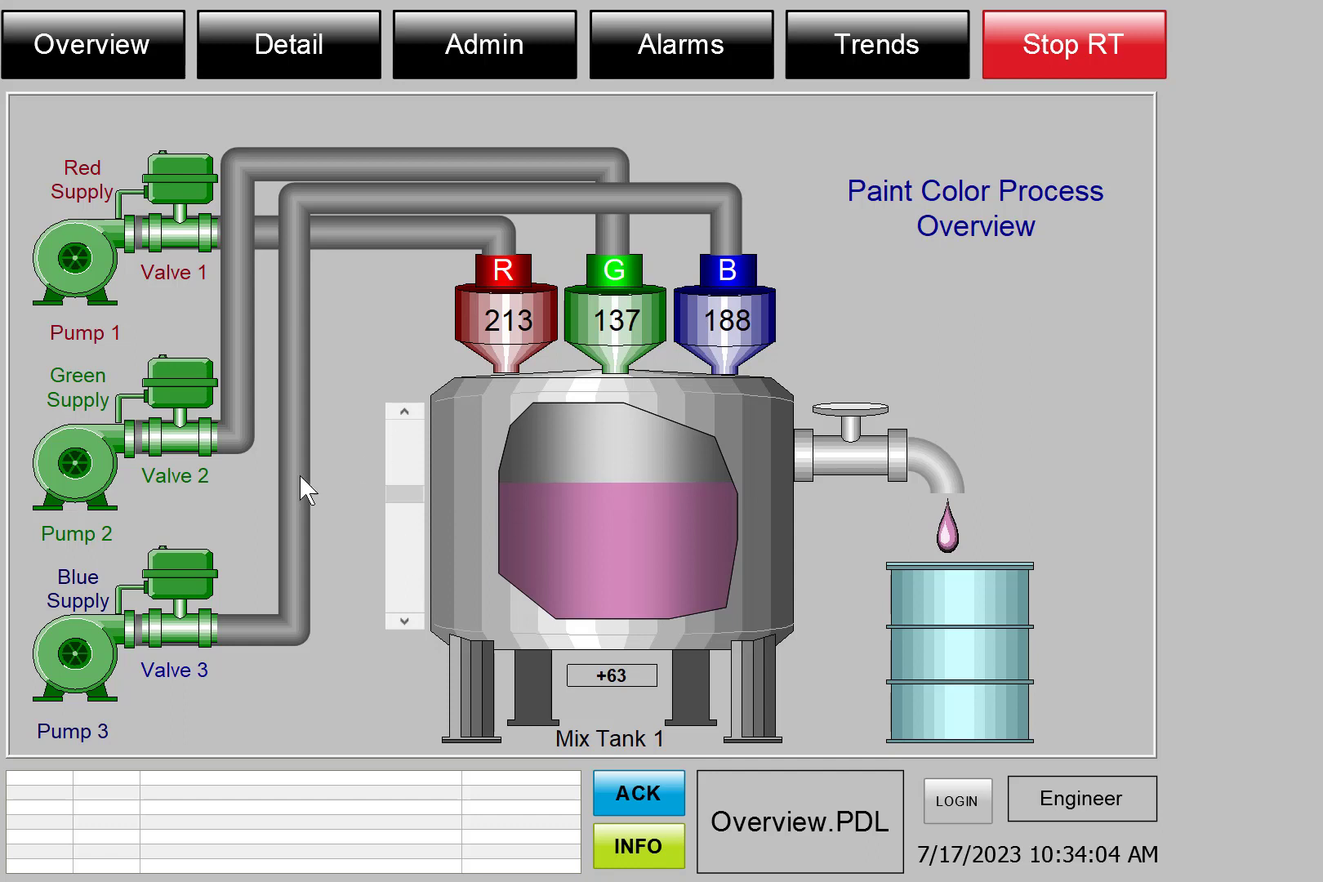
# Return to the details screen and nudge the Blue colour strength down by one.
pyautogui.click(257, 64)
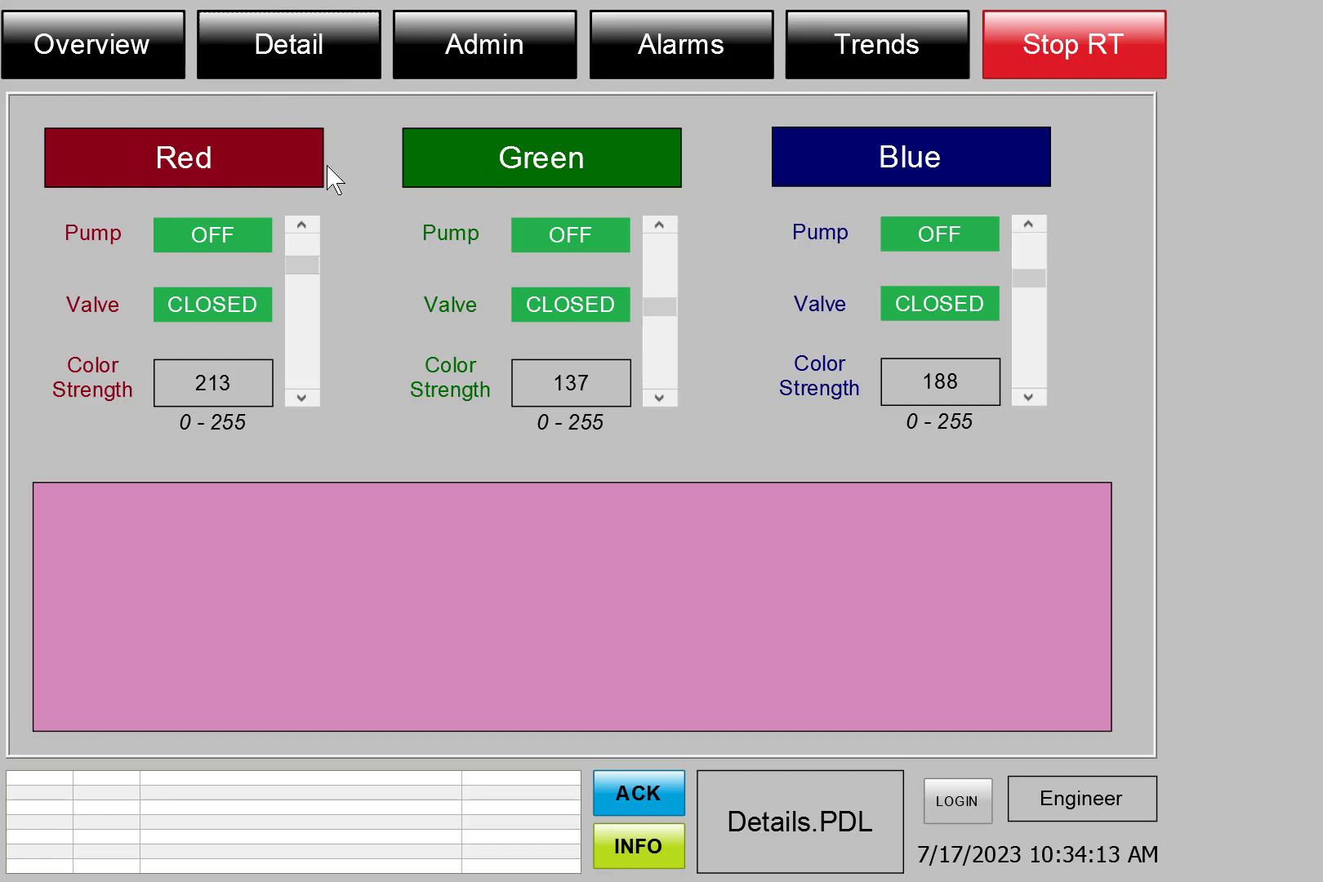
pyautogui.moveTo(302, 265); pyautogui.dragTo(297, 328)
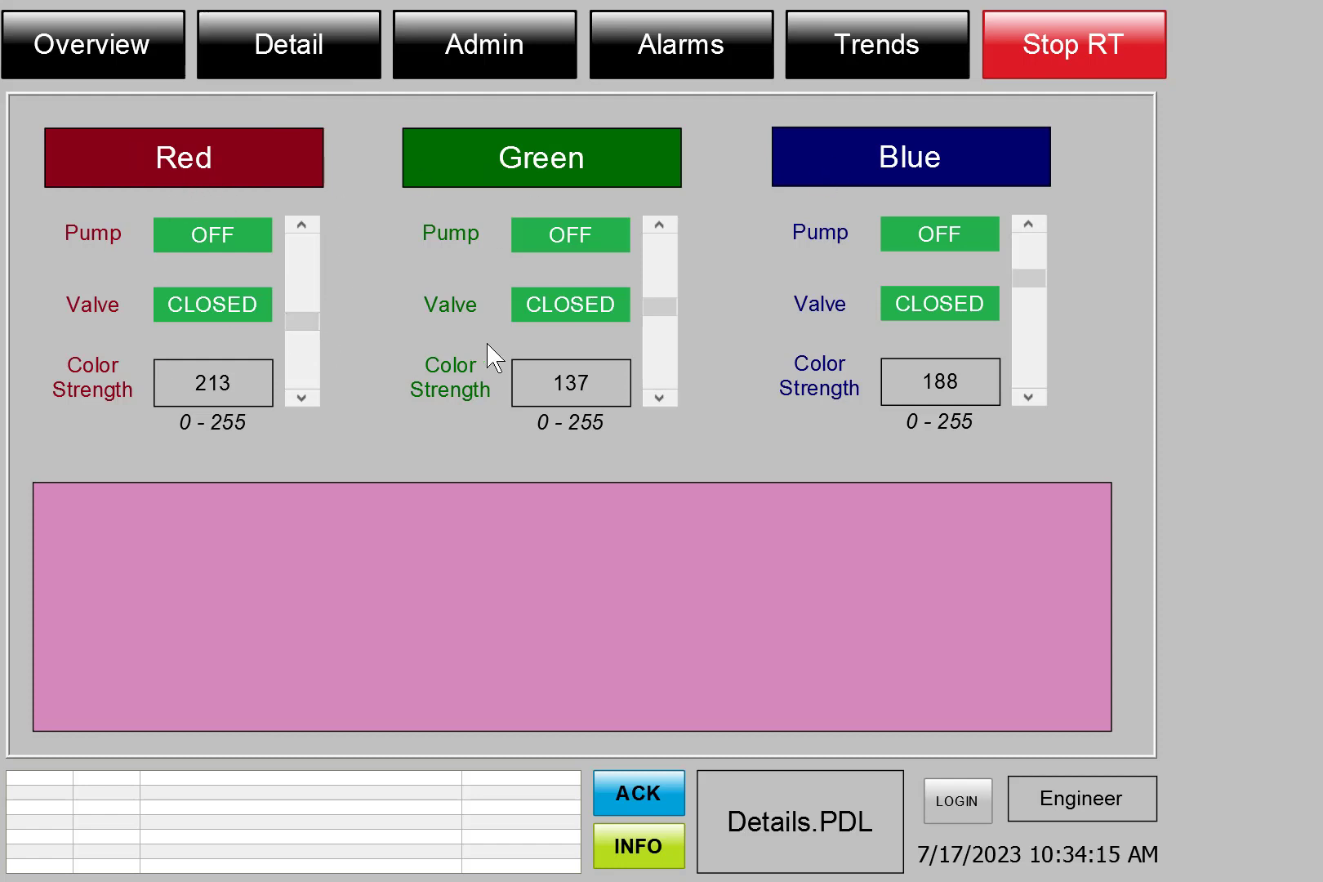
pyautogui.moveTo(658, 320); pyautogui.dragTo(655, 284)
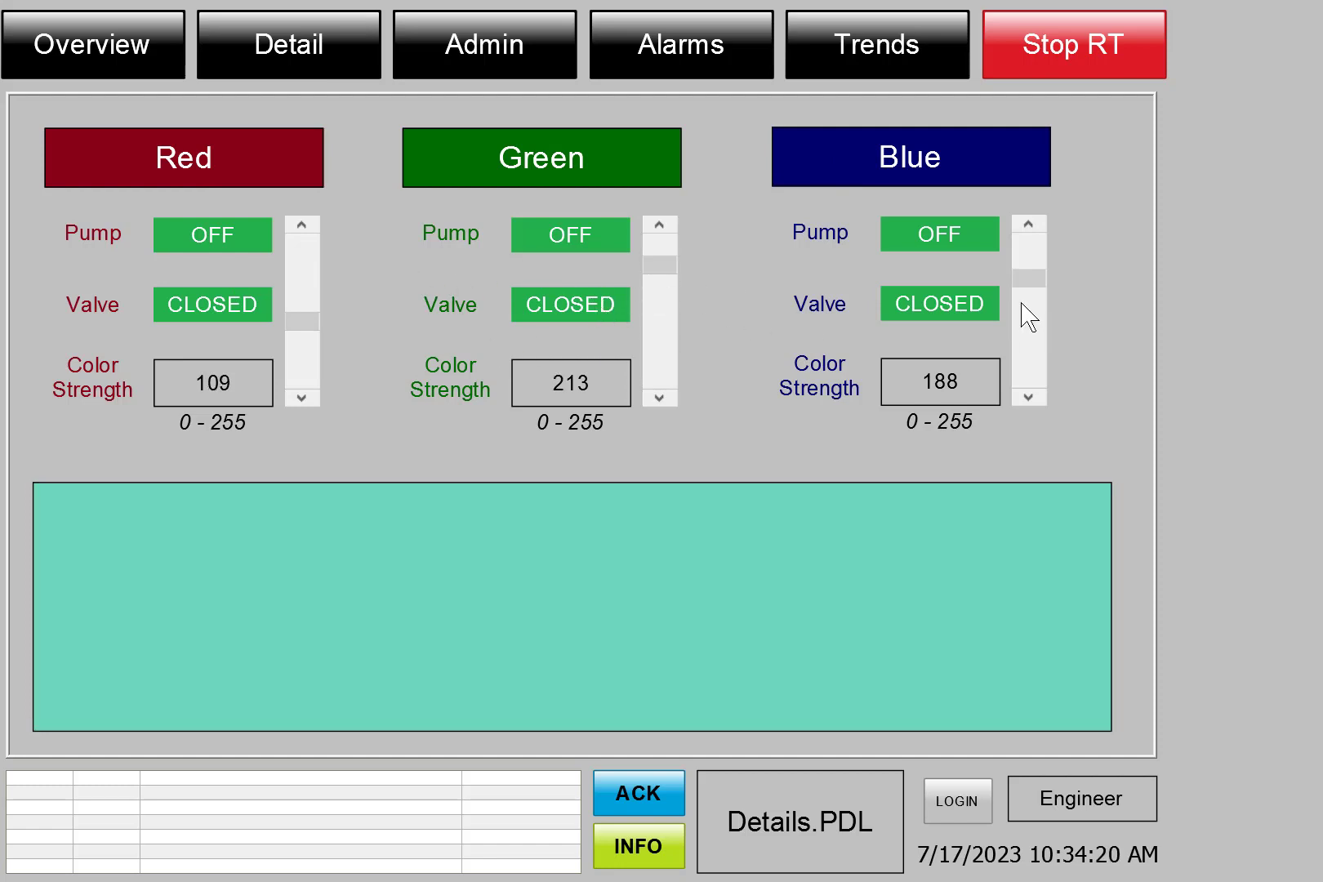
pyautogui.click(1034, 344)
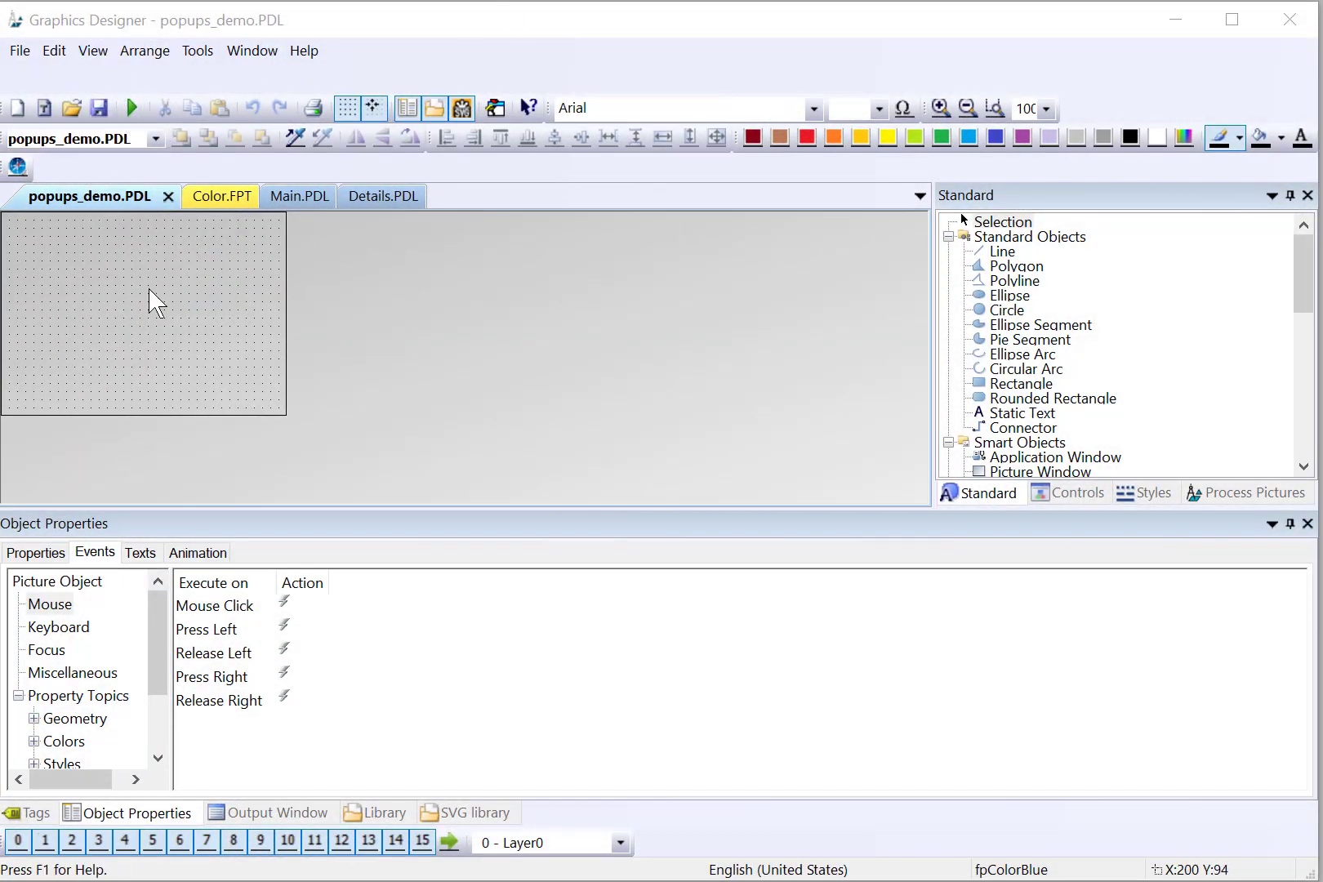
# Review the picture's geometry, then drag Red.VALVE_ON from the Tags list onto the canvas.
pyautogui.click(34, 554)
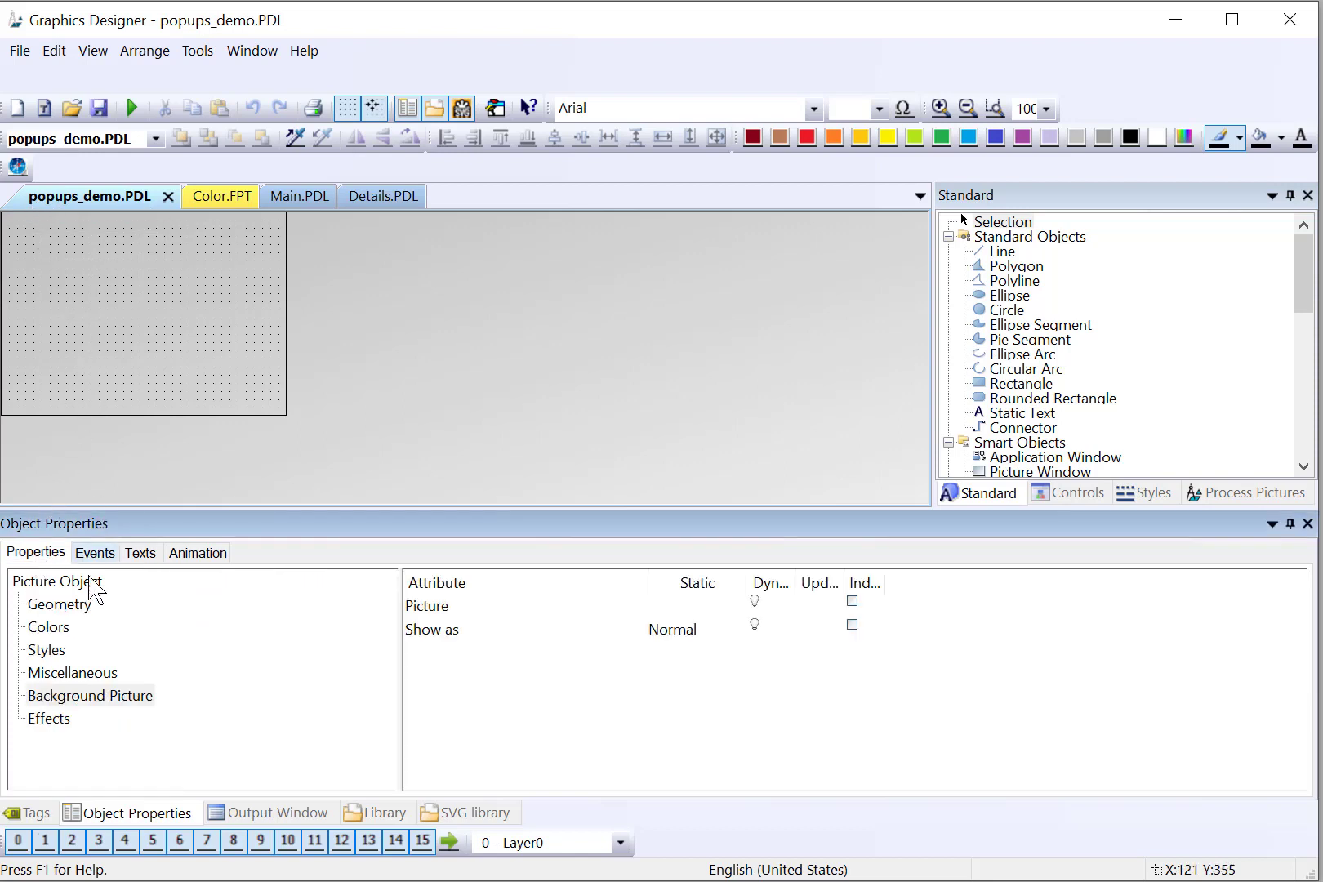
pyautogui.click(83, 604)
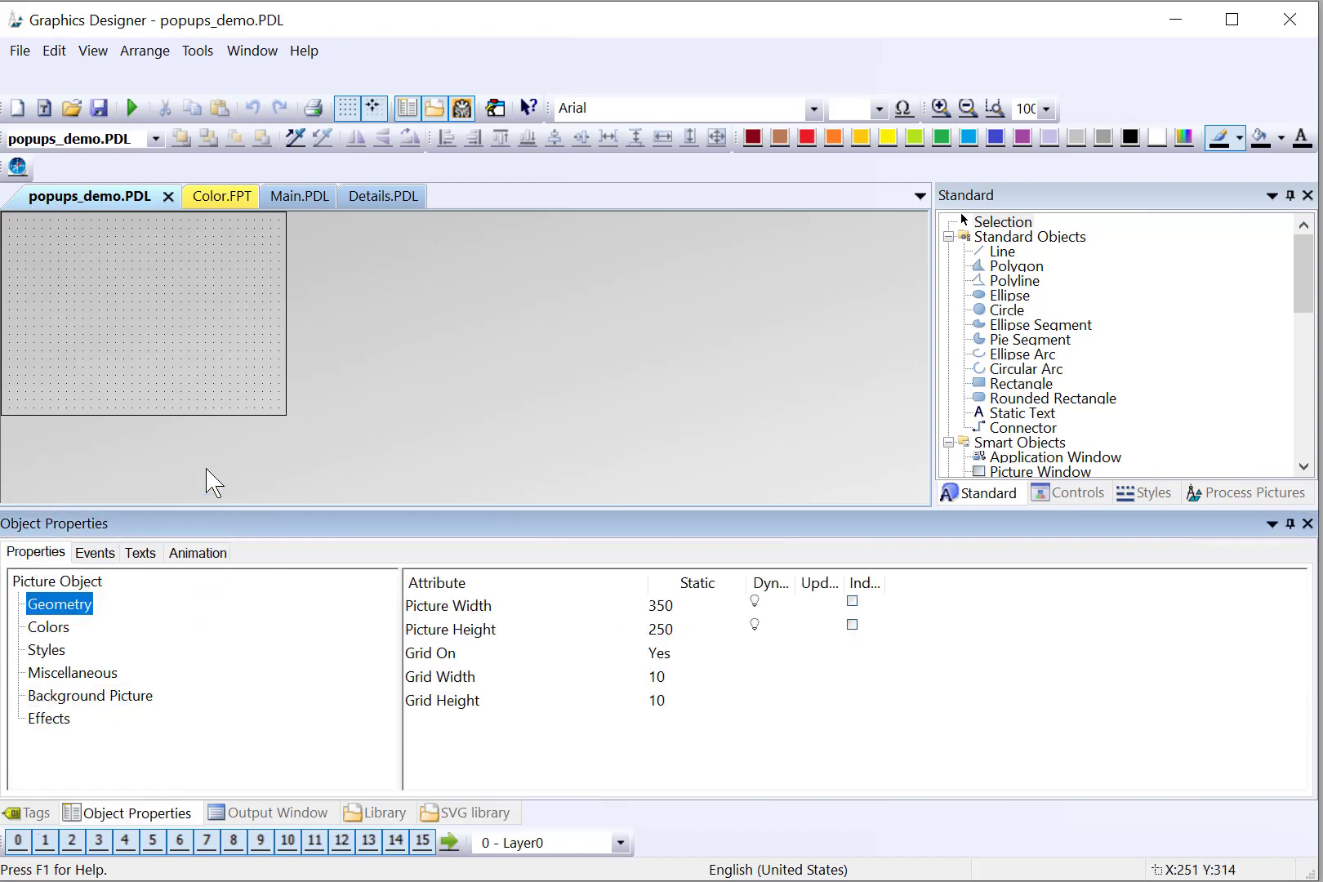
pyautogui.click(162, 291)
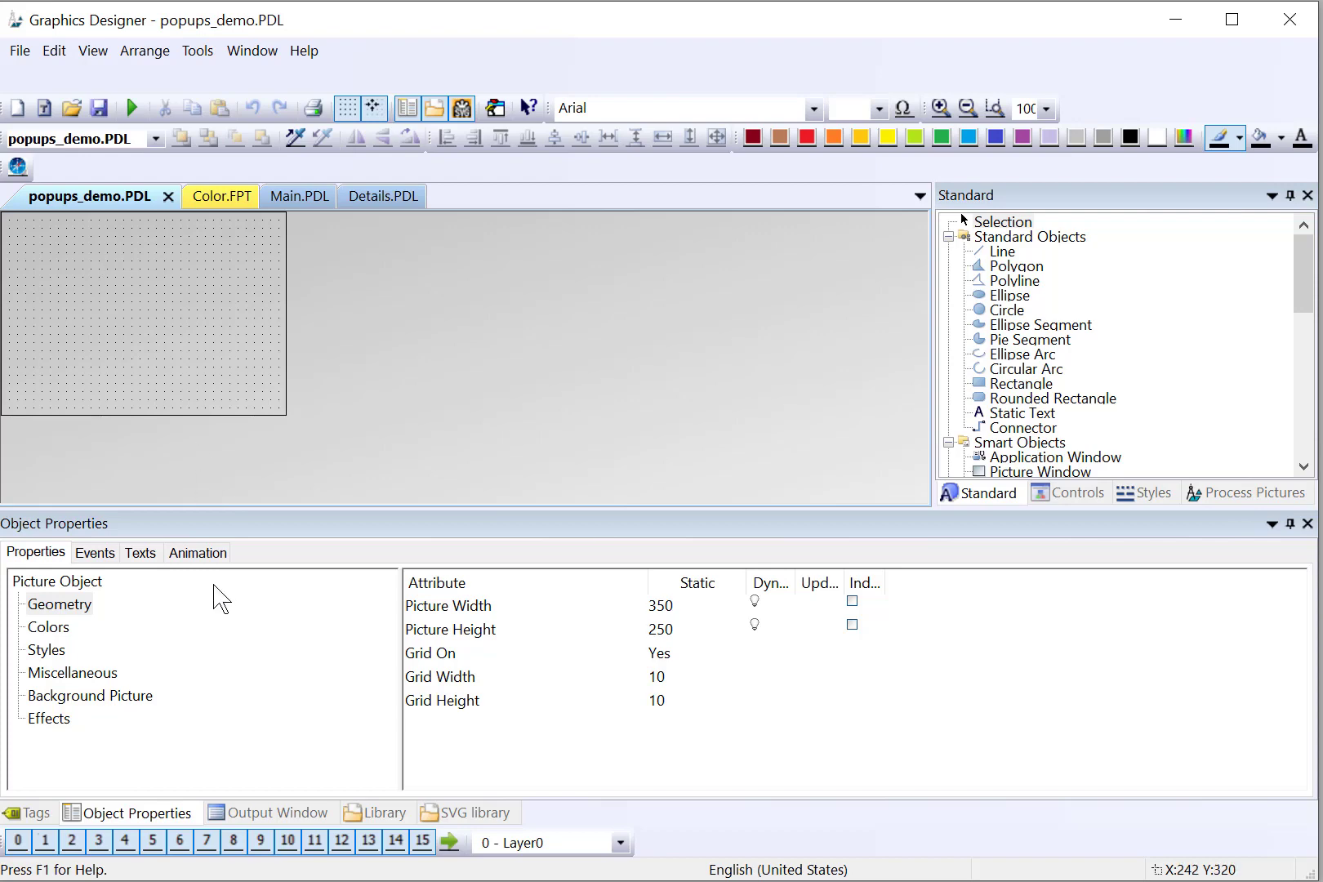
pyautogui.click(33, 814)
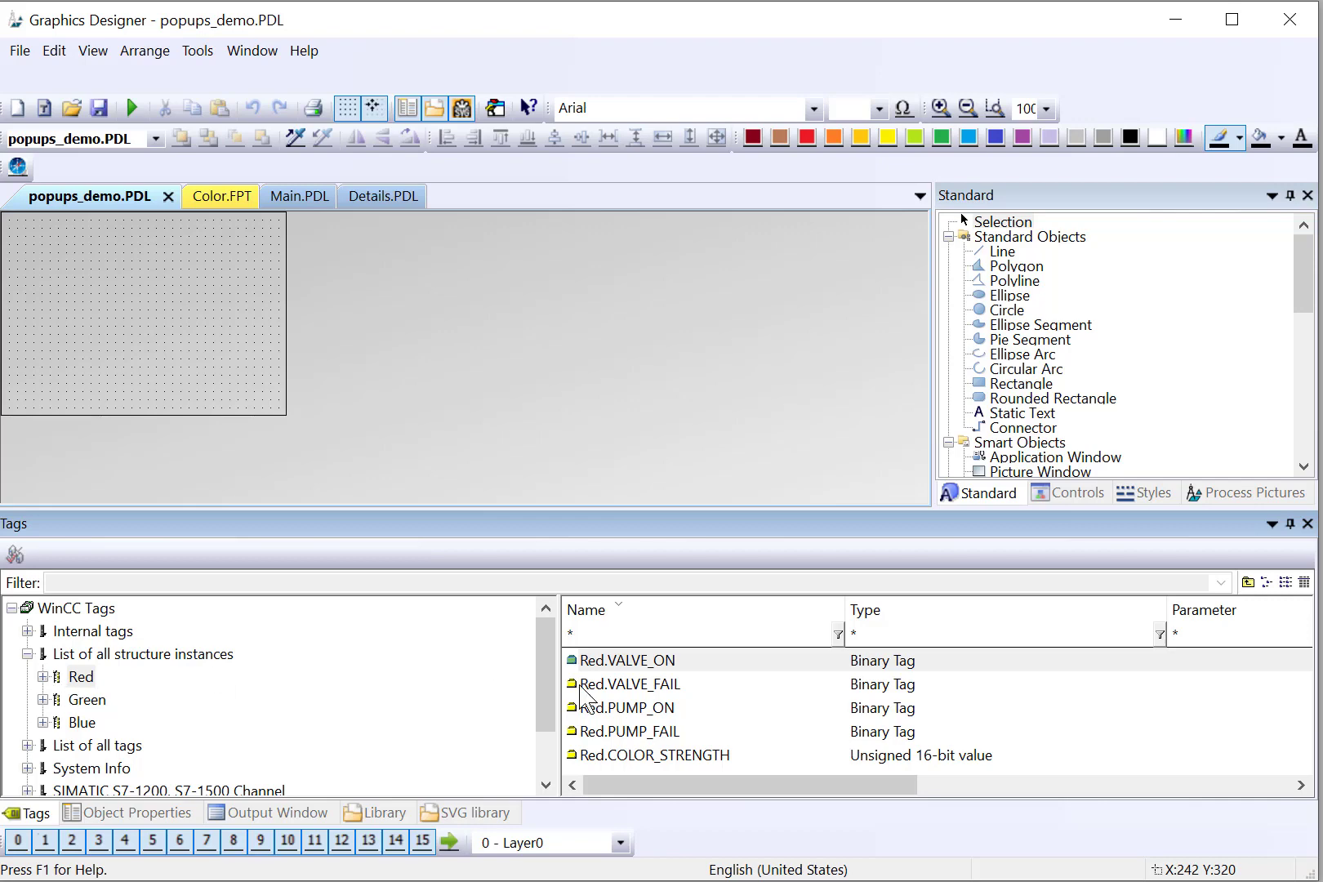
pyautogui.moveTo(543, 508); pyautogui.dragTo(544, 440)
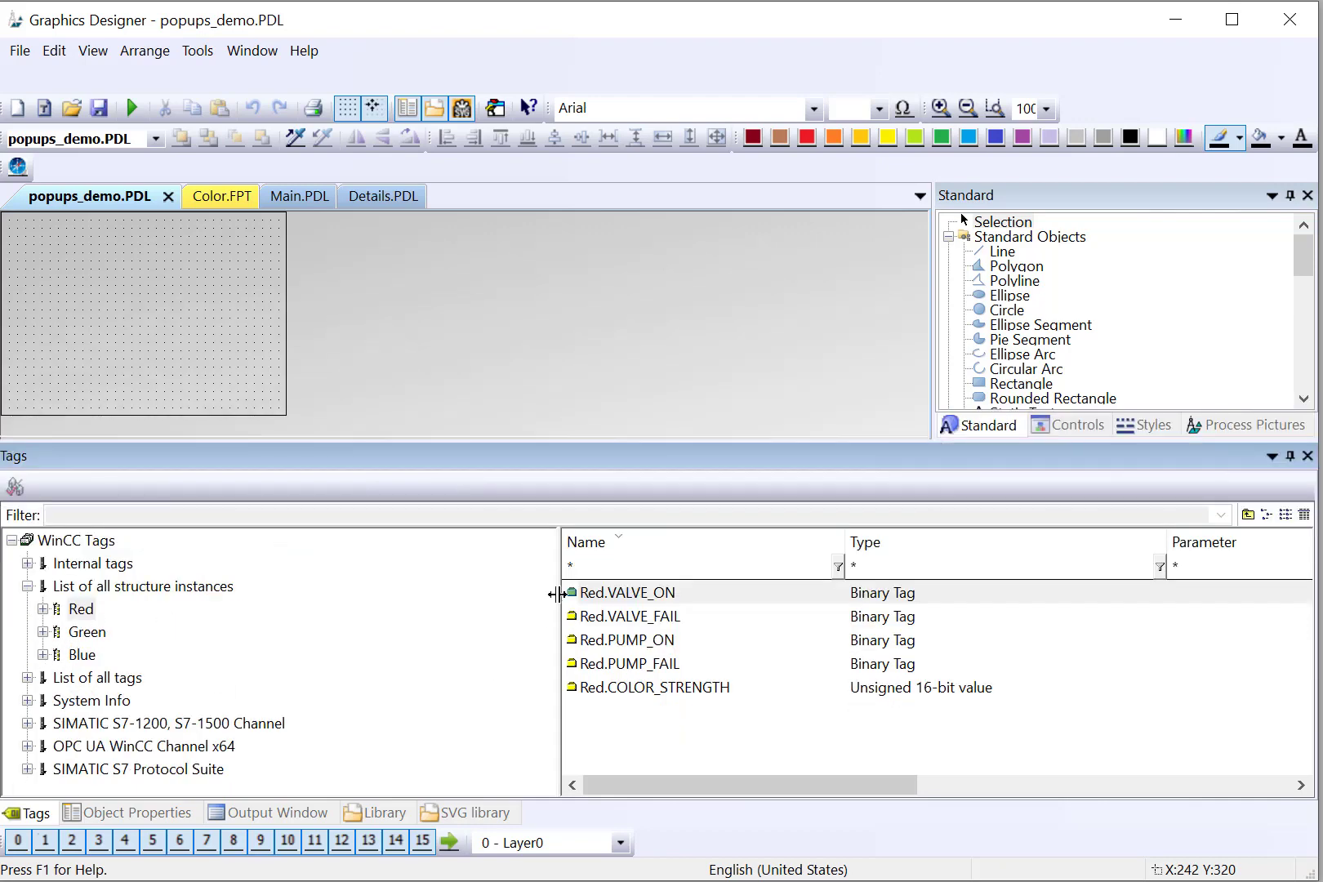
pyautogui.moveTo(585, 594); pyautogui.dragTo(108, 227)
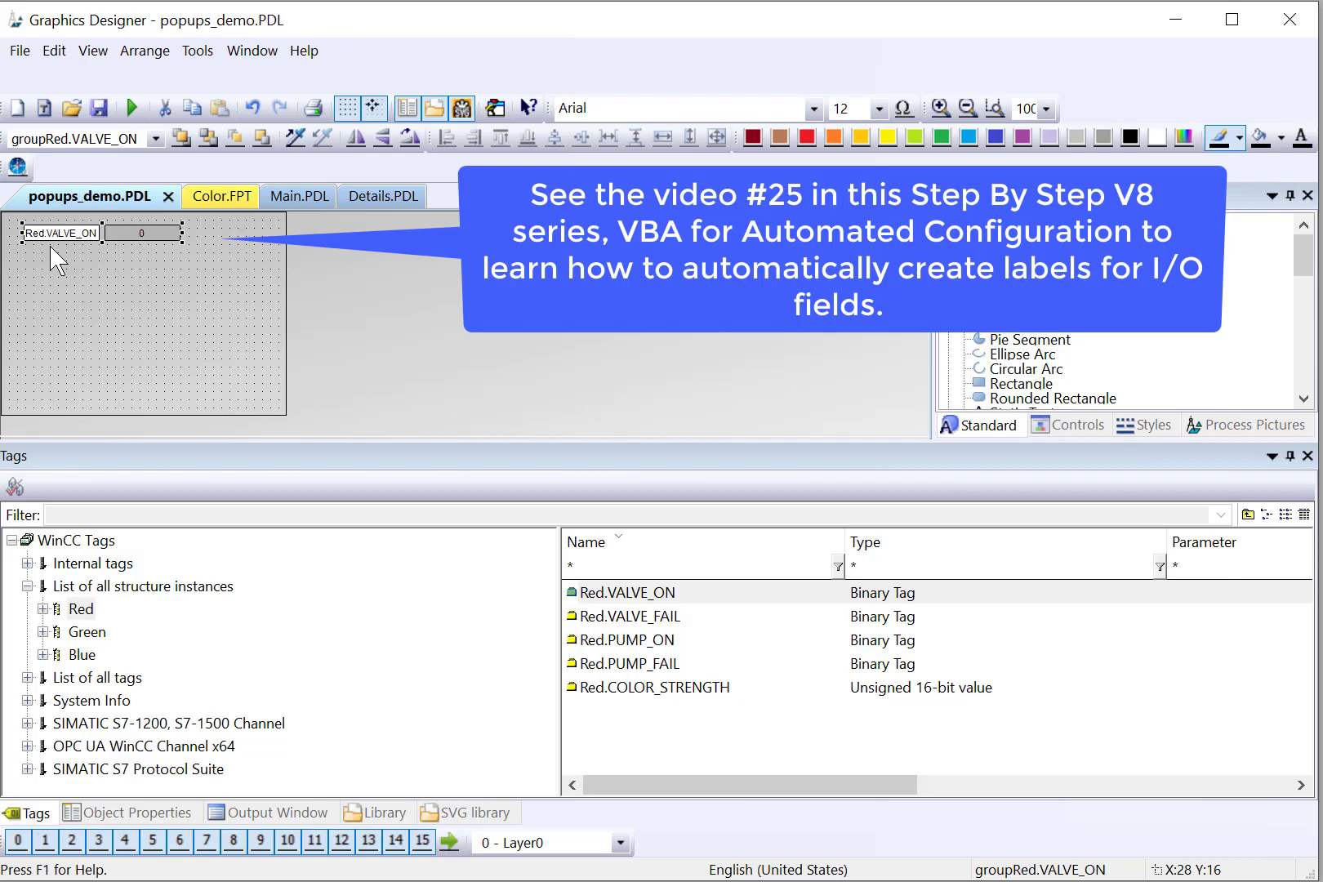
# Open the Visual Basic Editor from Tools > Macros to view popups_demo's auto-label code.
pyautogui.click(196, 50)
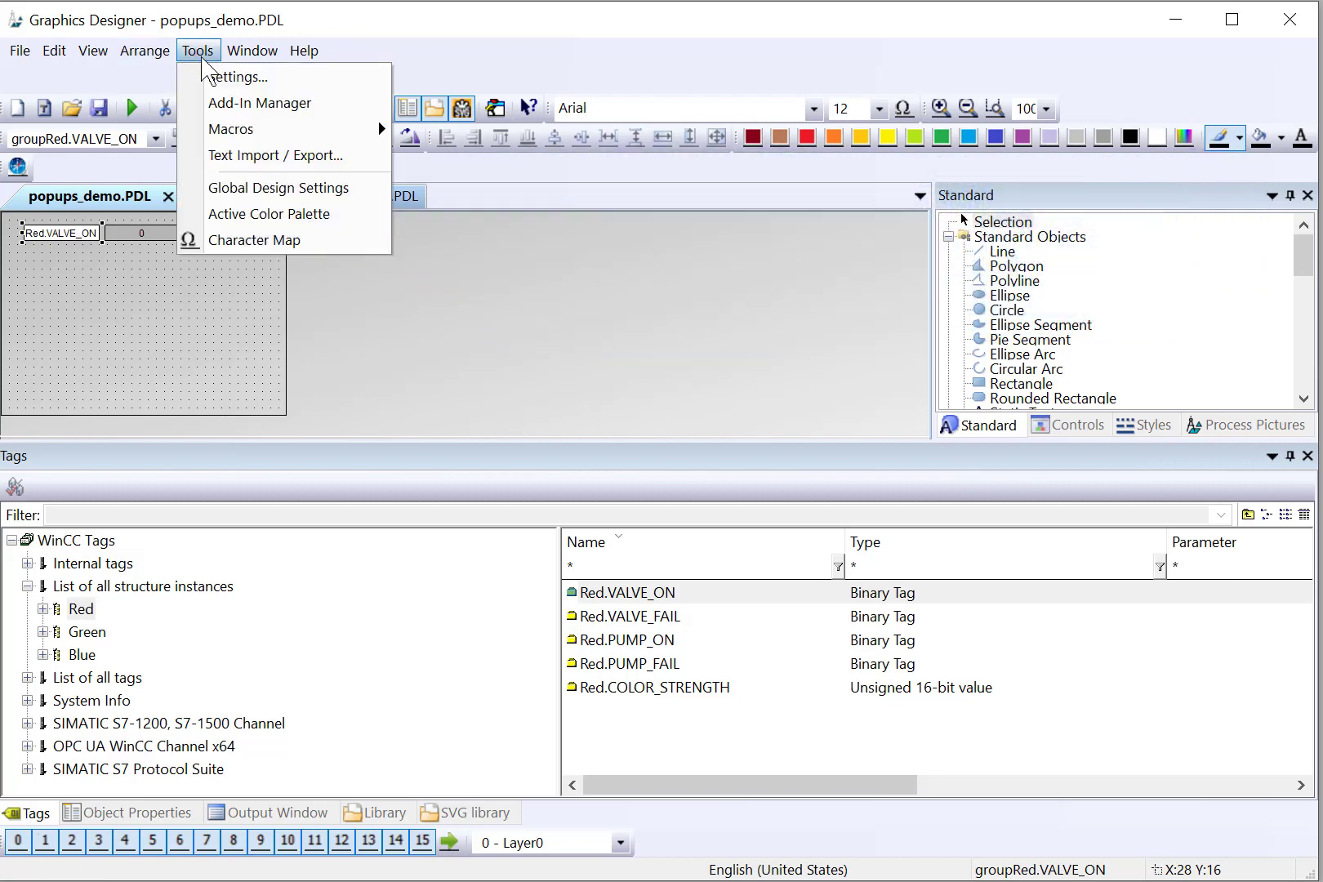
pyautogui.moveTo(230, 129)
pyautogui.click(439, 129)
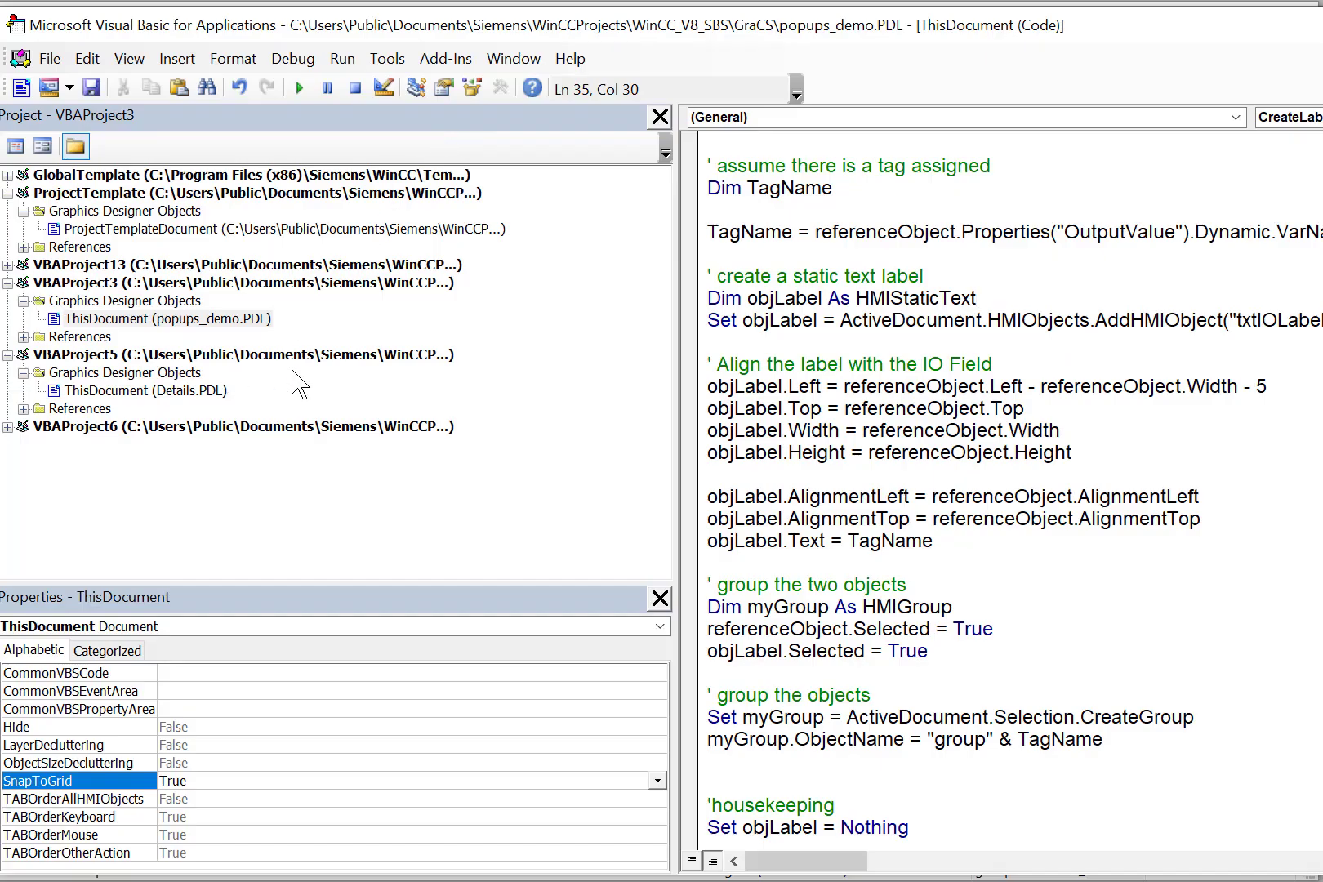
pyautogui.scroll(-3, 980, 268)
pyautogui.scroll(7, 941, 289)
pyautogui.scroll(6, 914, 308)
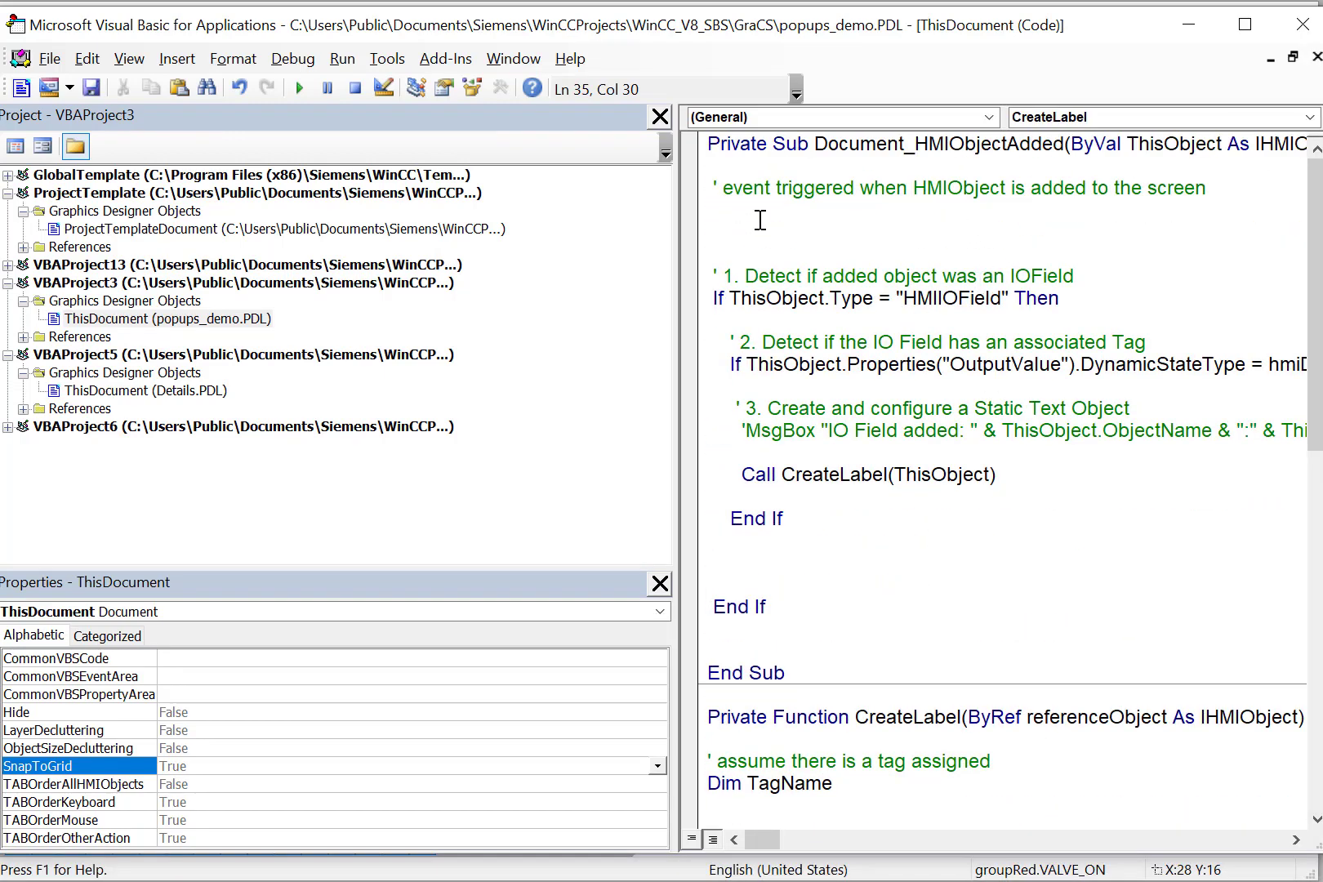
pyautogui.scroll(-4, 944, 506)
pyautogui.scroll(-2, 944, 506)
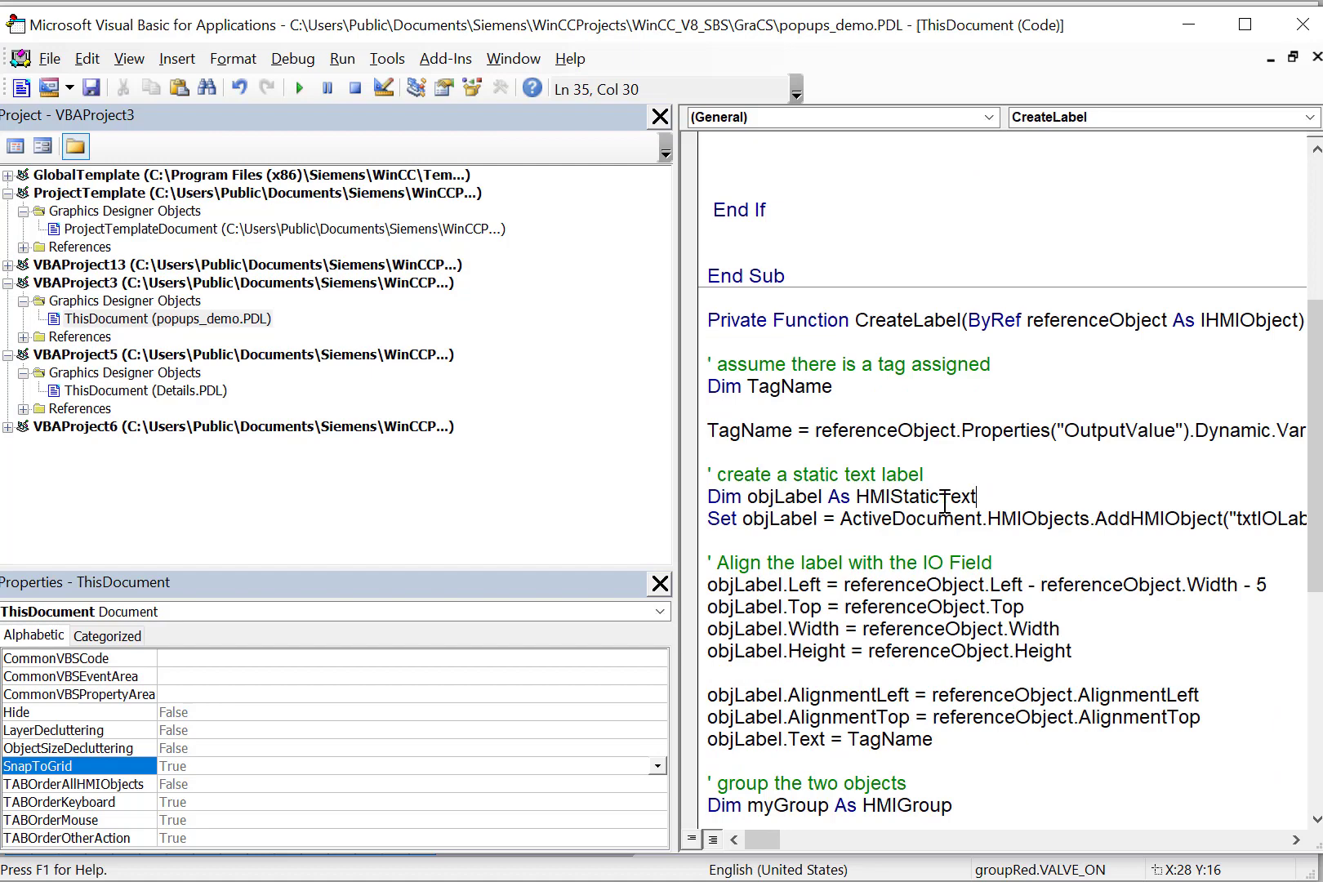
# Add labelled I/O fields for Red.VALVE_FAIL, PUMP_ON, PUMP_FAIL and COLOR_STRENGTH.
pyautogui.click(1188, 23)
pyautogui.moveTo(629, 616); pyautogui.dragTo(156, 293)
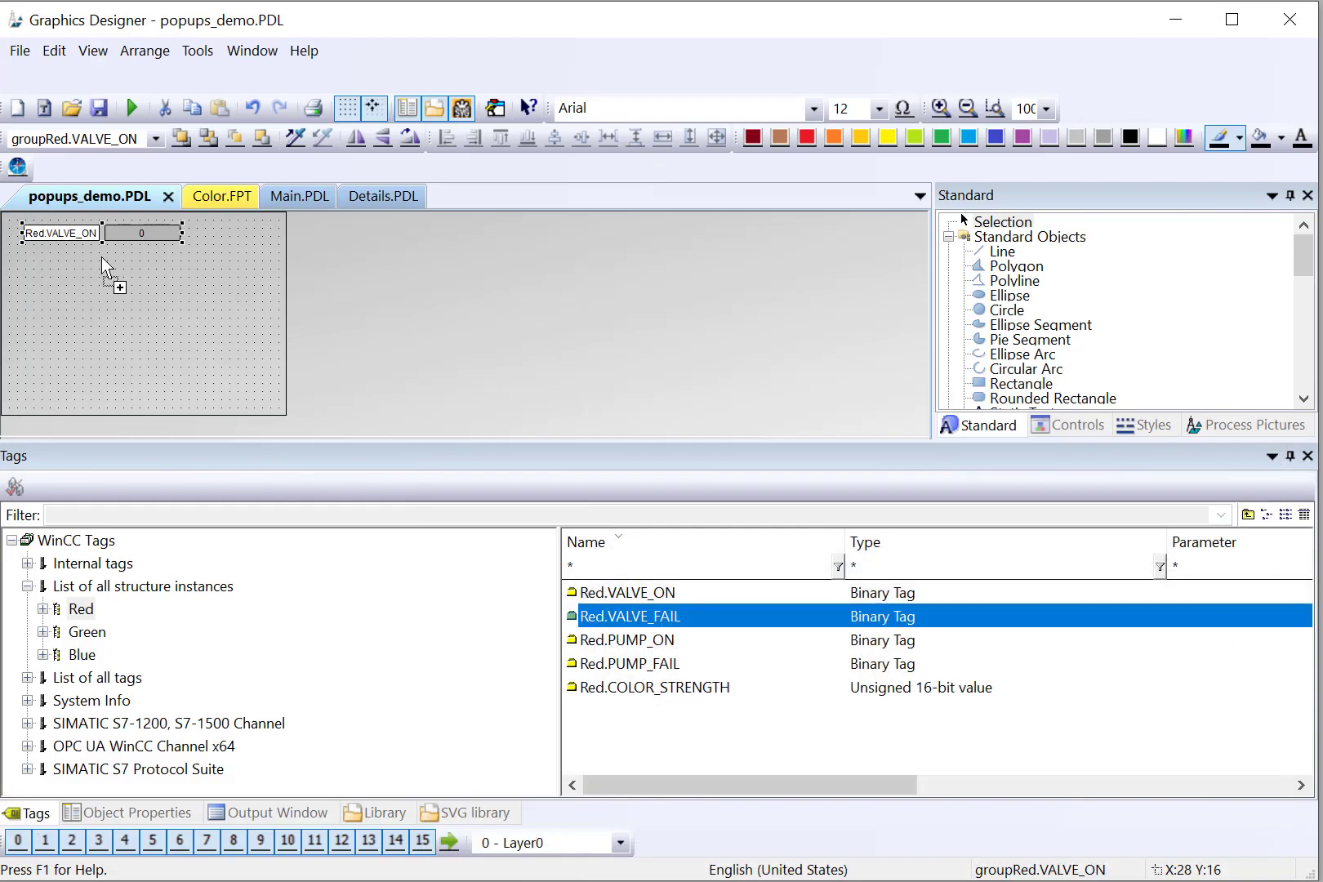
pyautogui.moveTo(108, 250); pyautogui.dragTo(108, 258)
pyautogui.moveTo(628, 640); pyautogui.dragTo(219, 371)
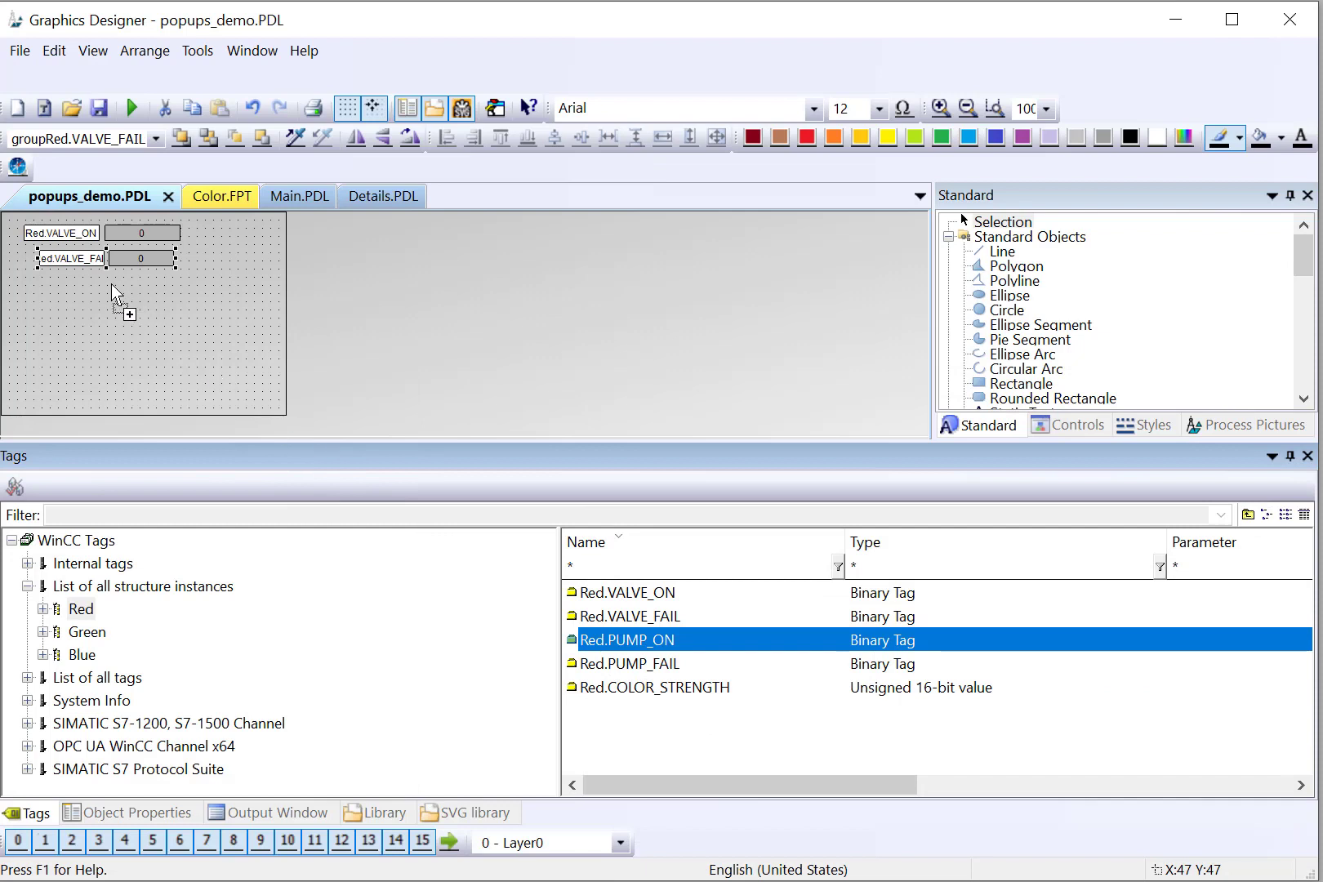
pyautogui.moveTo(110, 283); pyautogui.dragTo(104, 282)
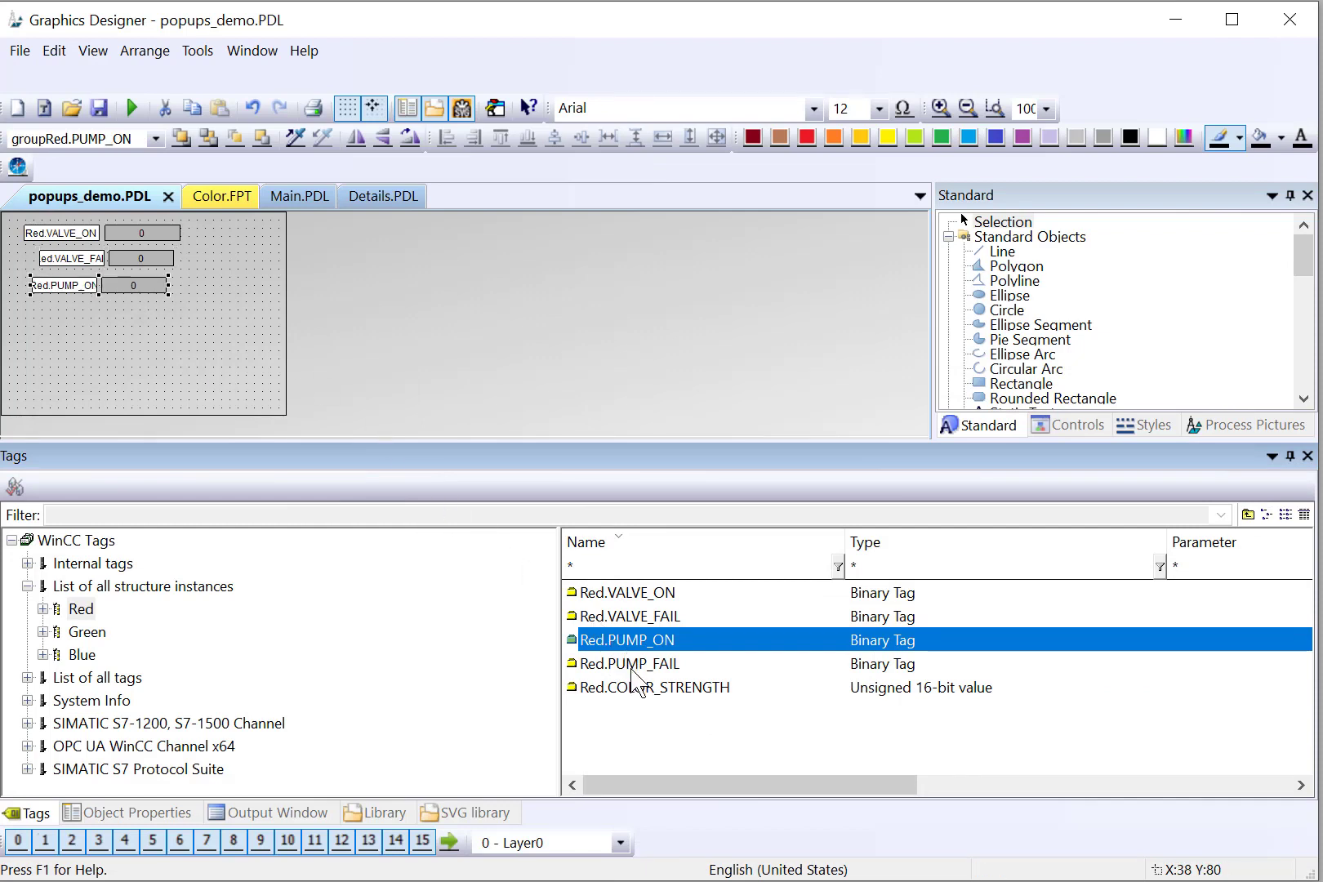
pyautogui.moveTo(631, 668); pyautogui.dragTo(152, 382)
pyautogui.moveTo(100, 315); pyautogui.dragTo(100, 315)
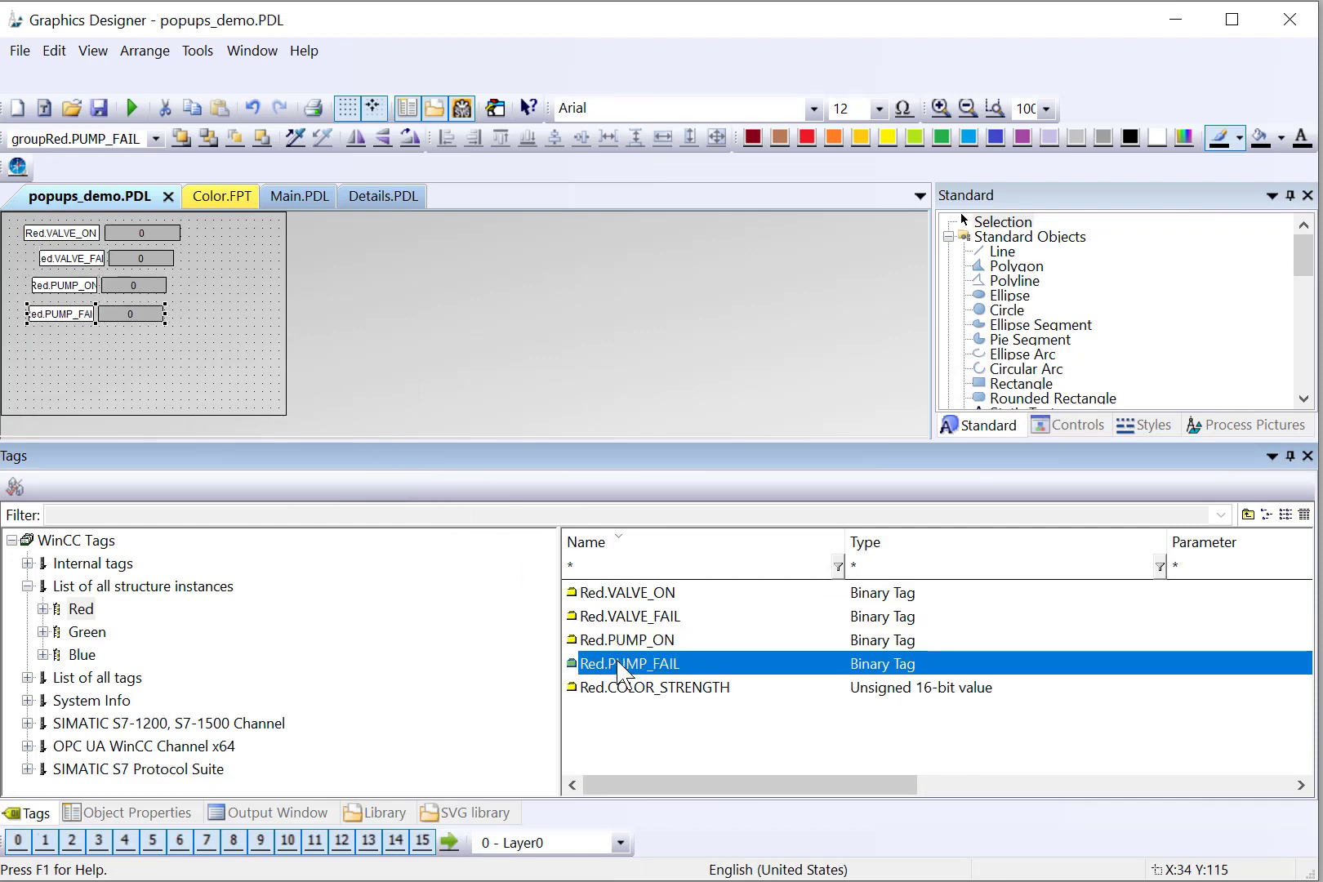
pyautogui.moveTo(620, 687)
pyautogui.mouseDown()
pyautogui.moveTo(338, 531)
pyautogui.moveTo(100, 332)
pyautogui.mouseUp()
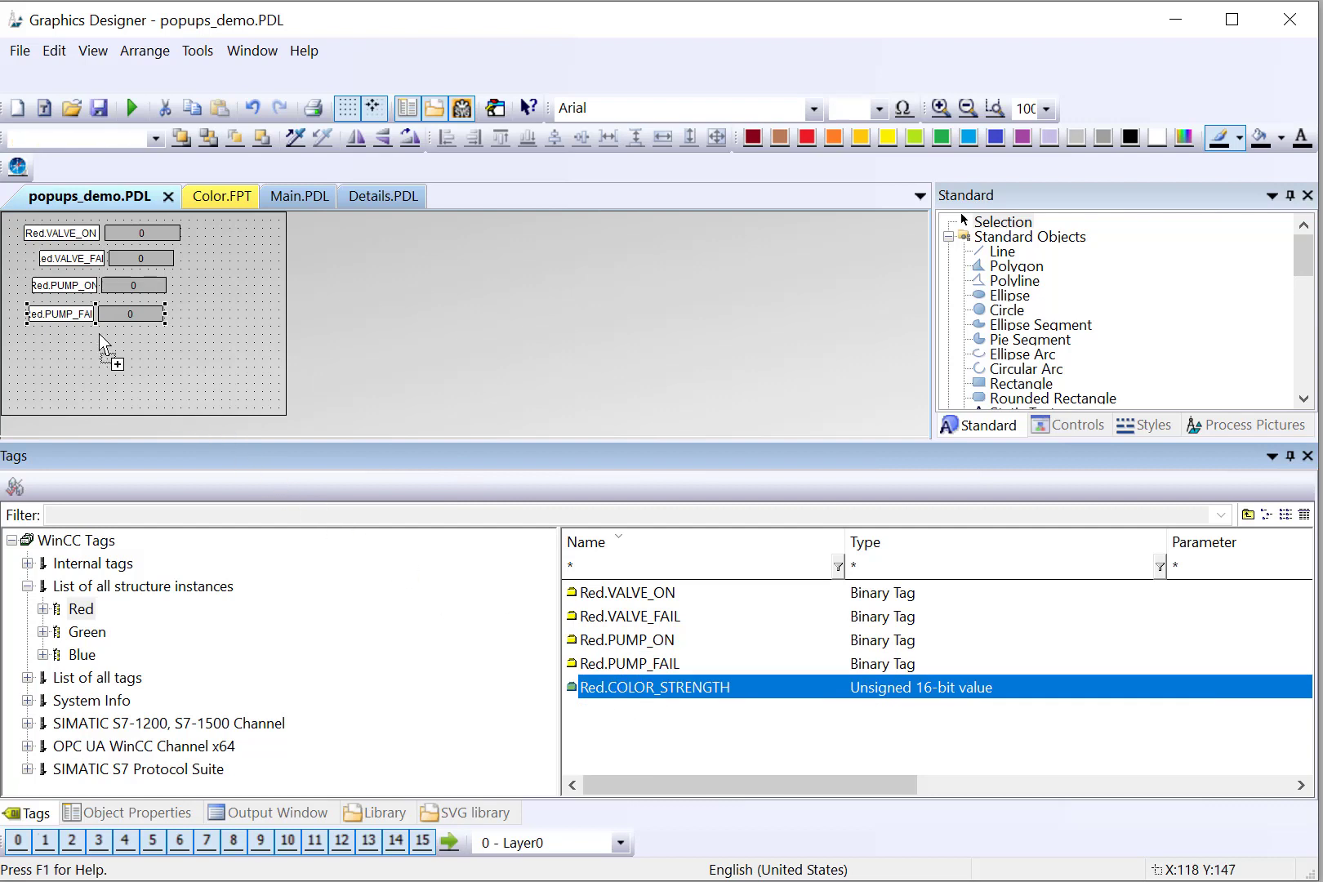
pyautogui.moveTo(101, 332); pyautogui.dragTo(102, 343)
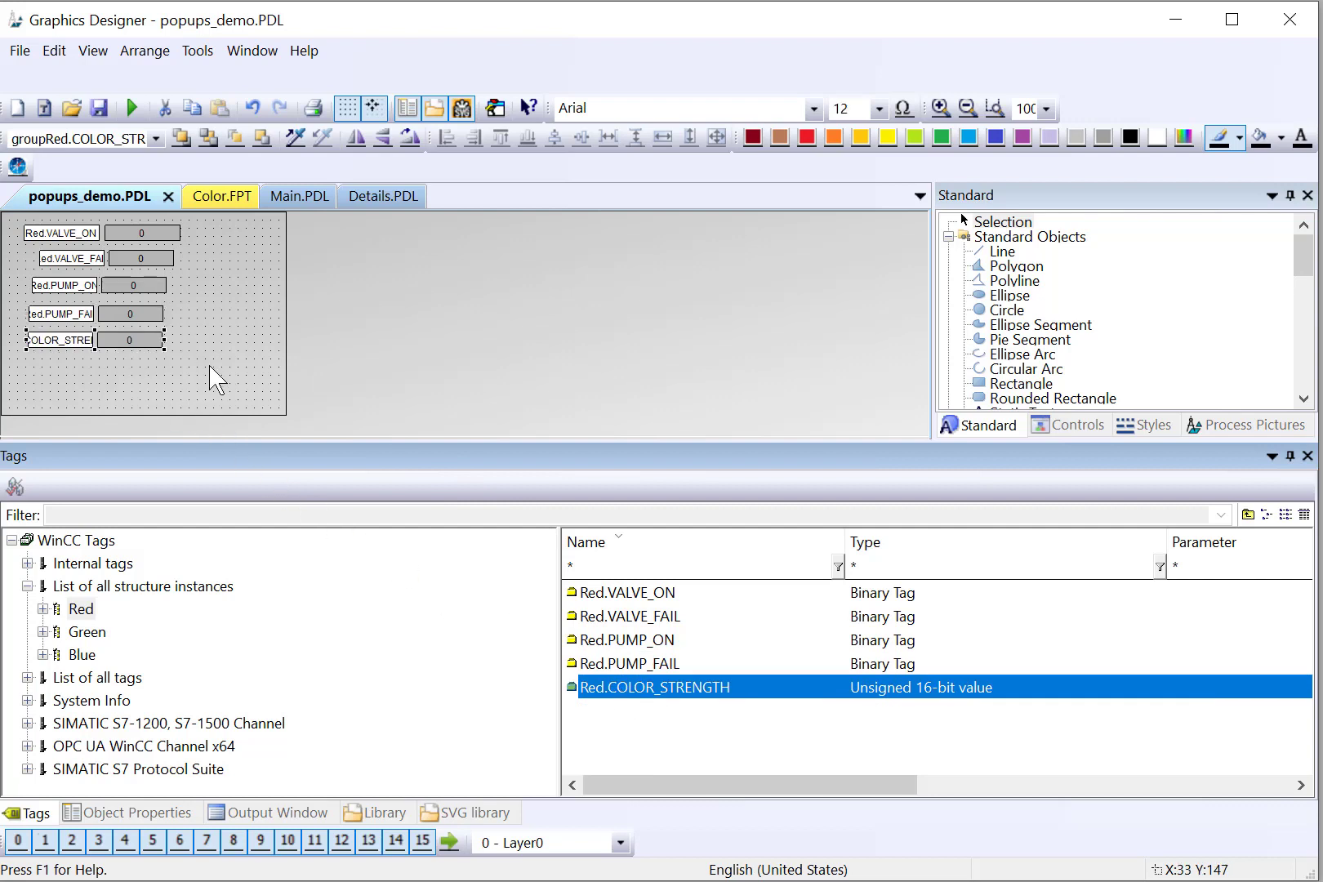
# Left-align all five rows at equal width and inspect the VALVE_ON row's properties.
pyautogui.moveTo(248, 413); pyautogui.dragTo(5, 218)
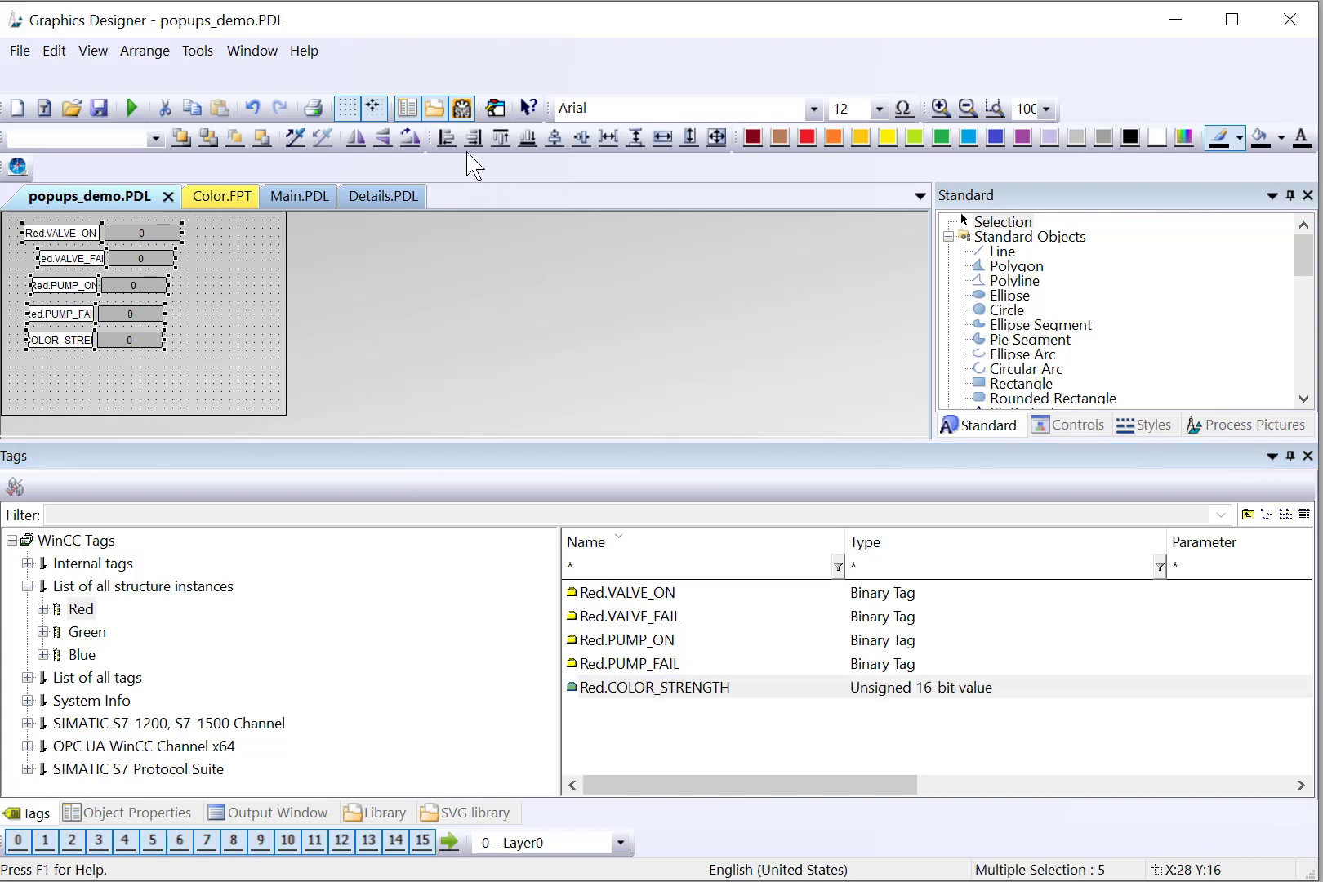
pyautogui.click(447, 137)
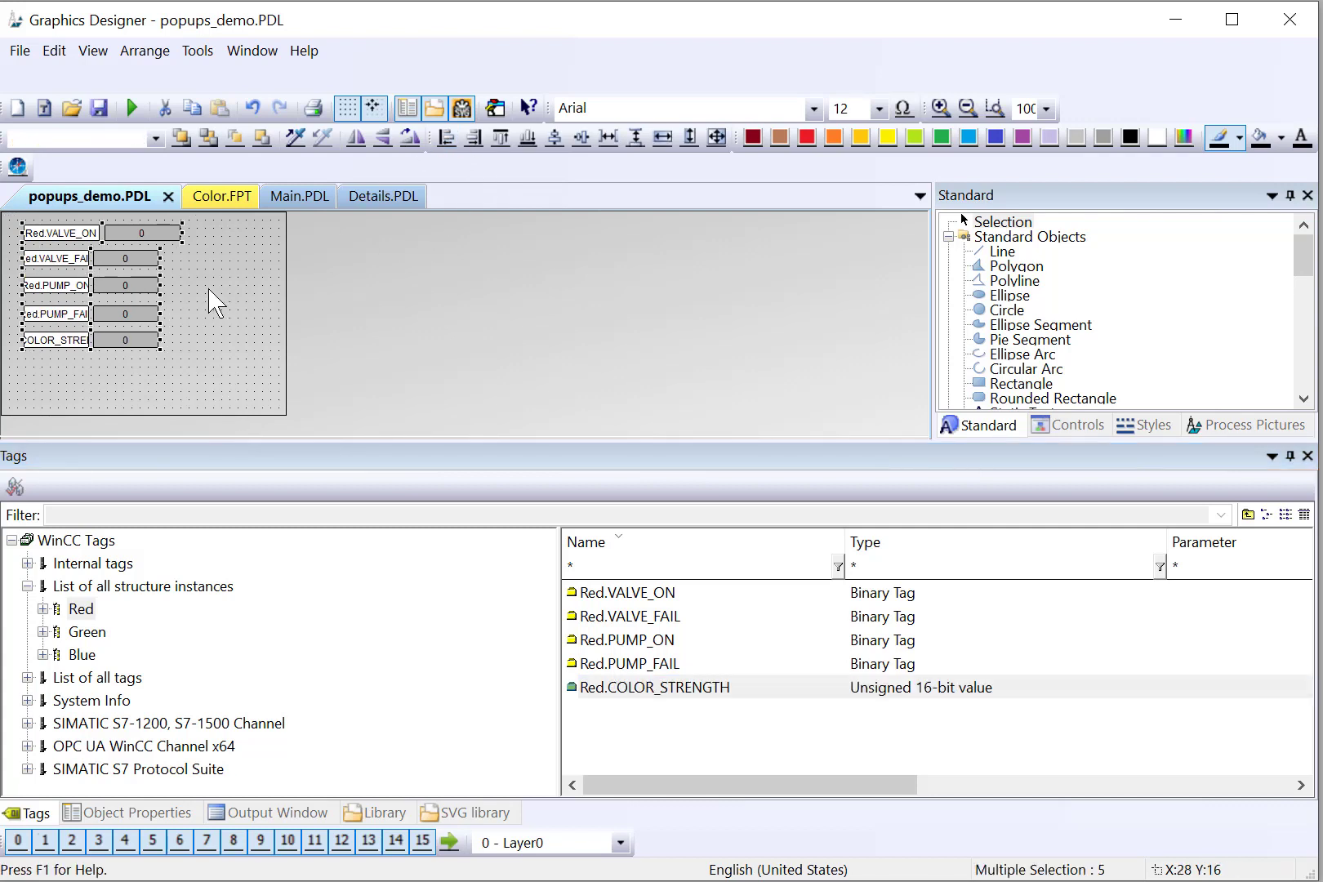
pyautogui.click(662, 137)
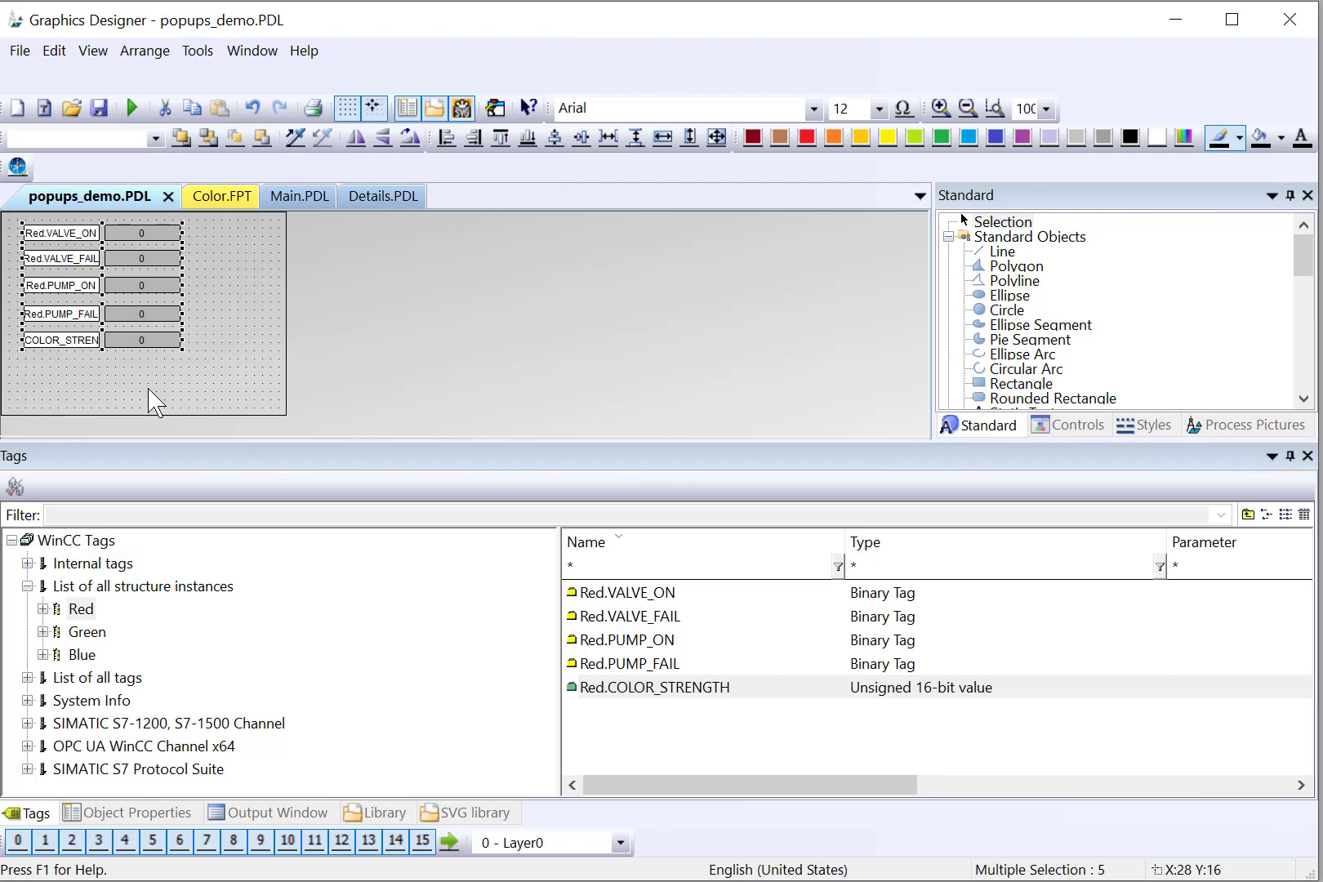
pyautogui.click(98, 372)
pyautogui.doubleClick(50, 233)
pyautogui.scroll(-4, 52, 651)
pyautogui.scroll(1, 207, 568)
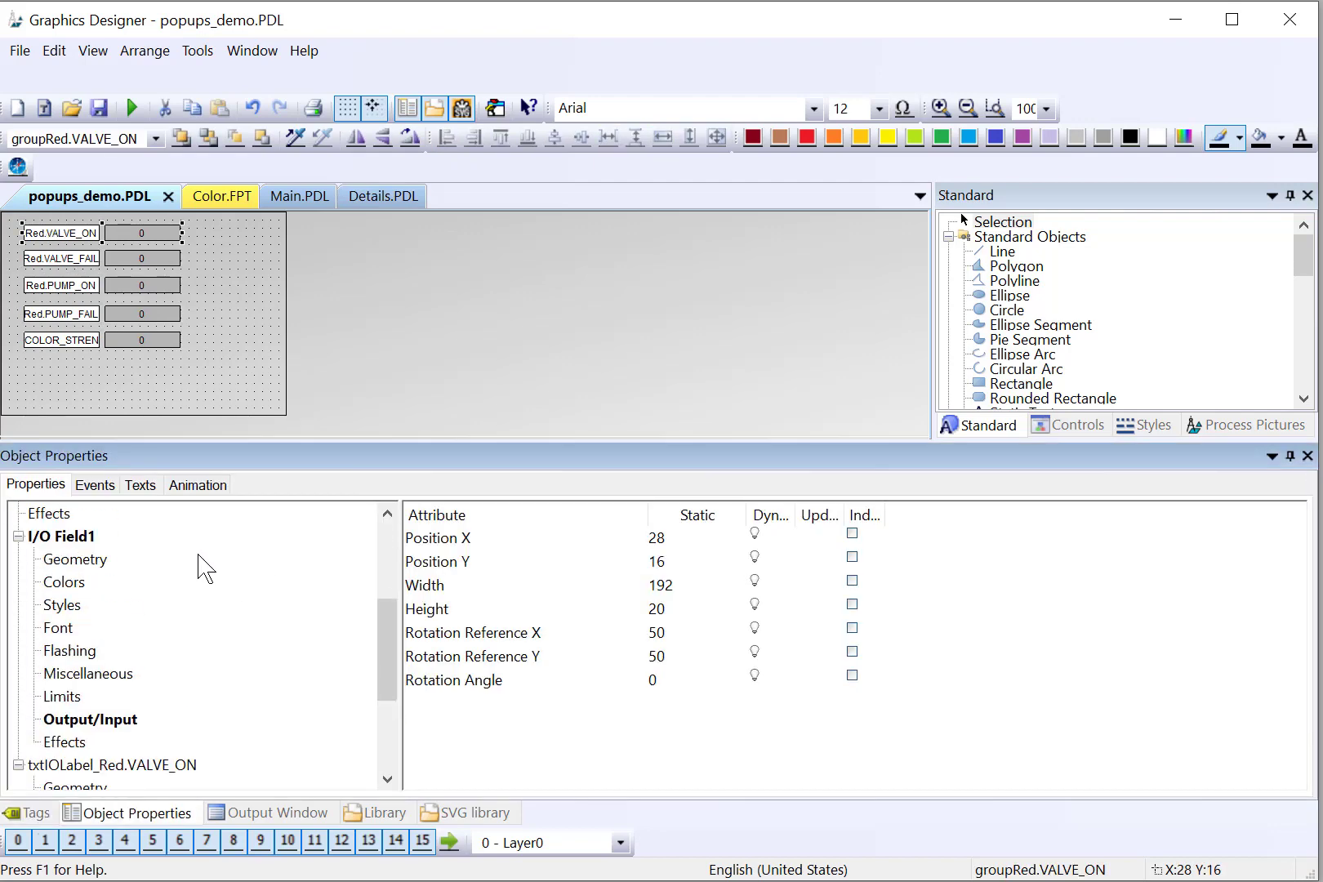
# Replace 'Red.' with '.' in the label texts of all five rows.
pyautogui.hotkey('ctrl', 'a')
pyautogui.rightClick(68, 319)
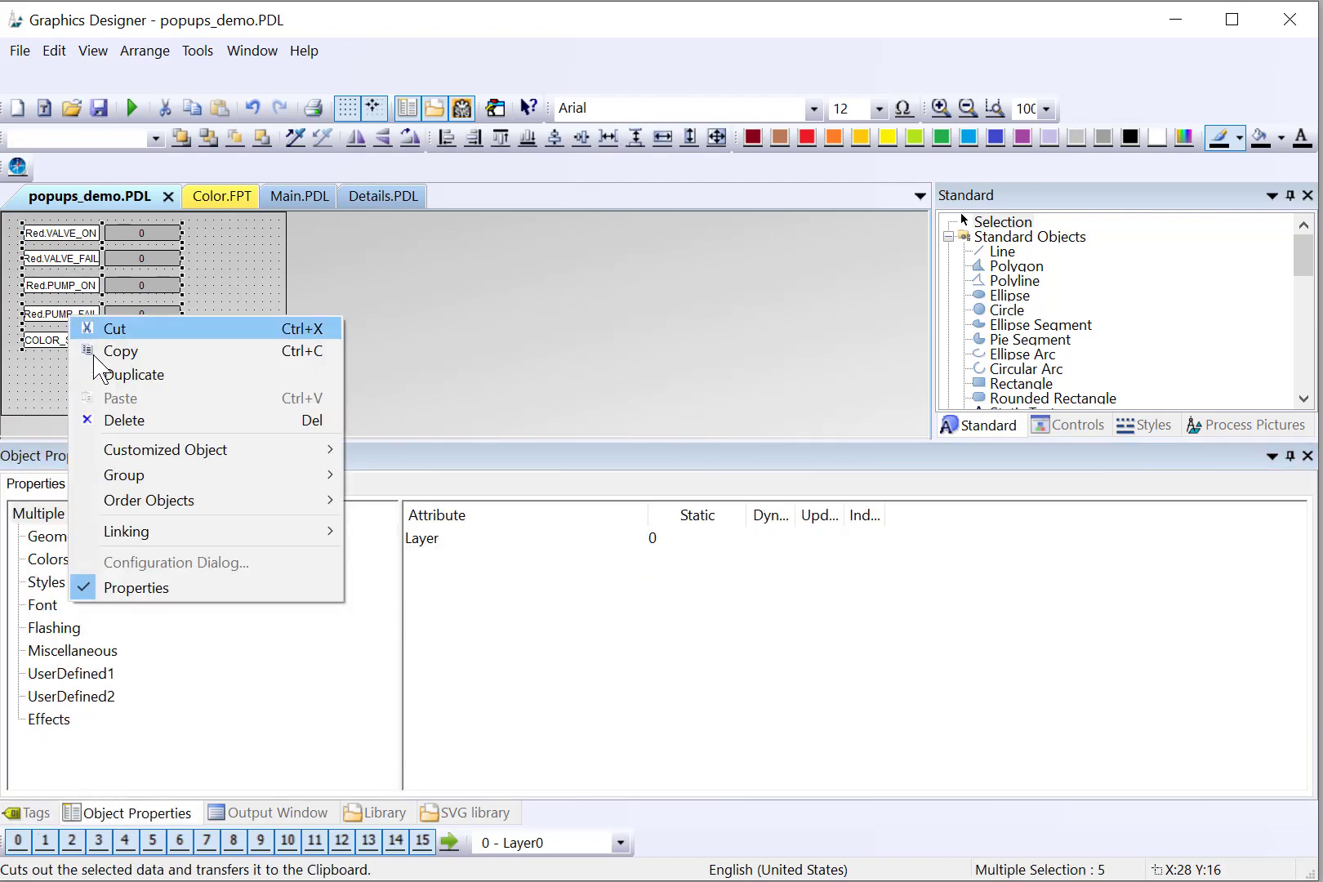
pyautogui.moveTo(207, 529)
pyautogui.click(400, 558)
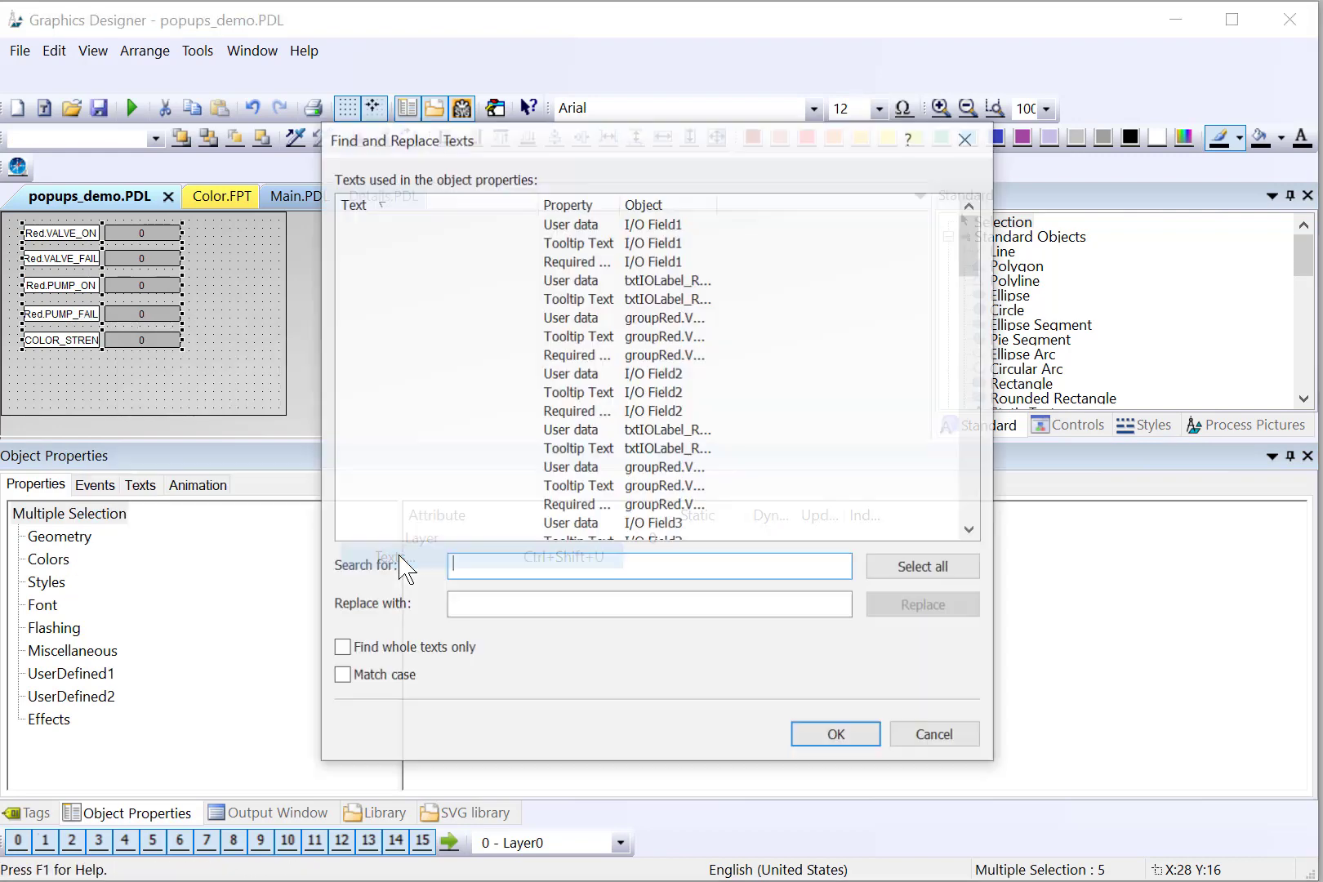
pyautogui.click(464, 563)
pyautogui.write('Red.')
pyautogui.click(497, 601)
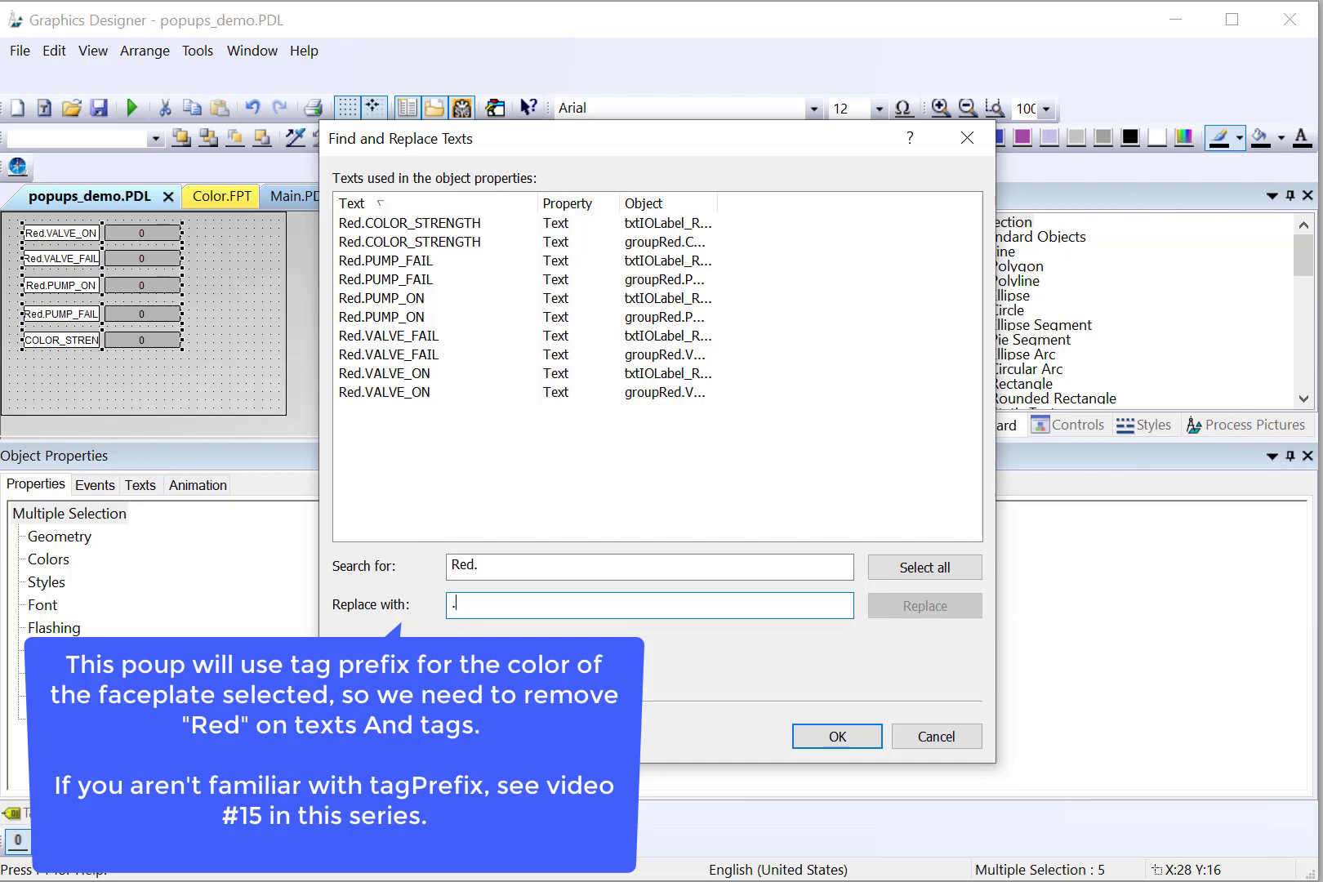
pyautogui.press('BackSpace')
pyautogui.click(880, 607)
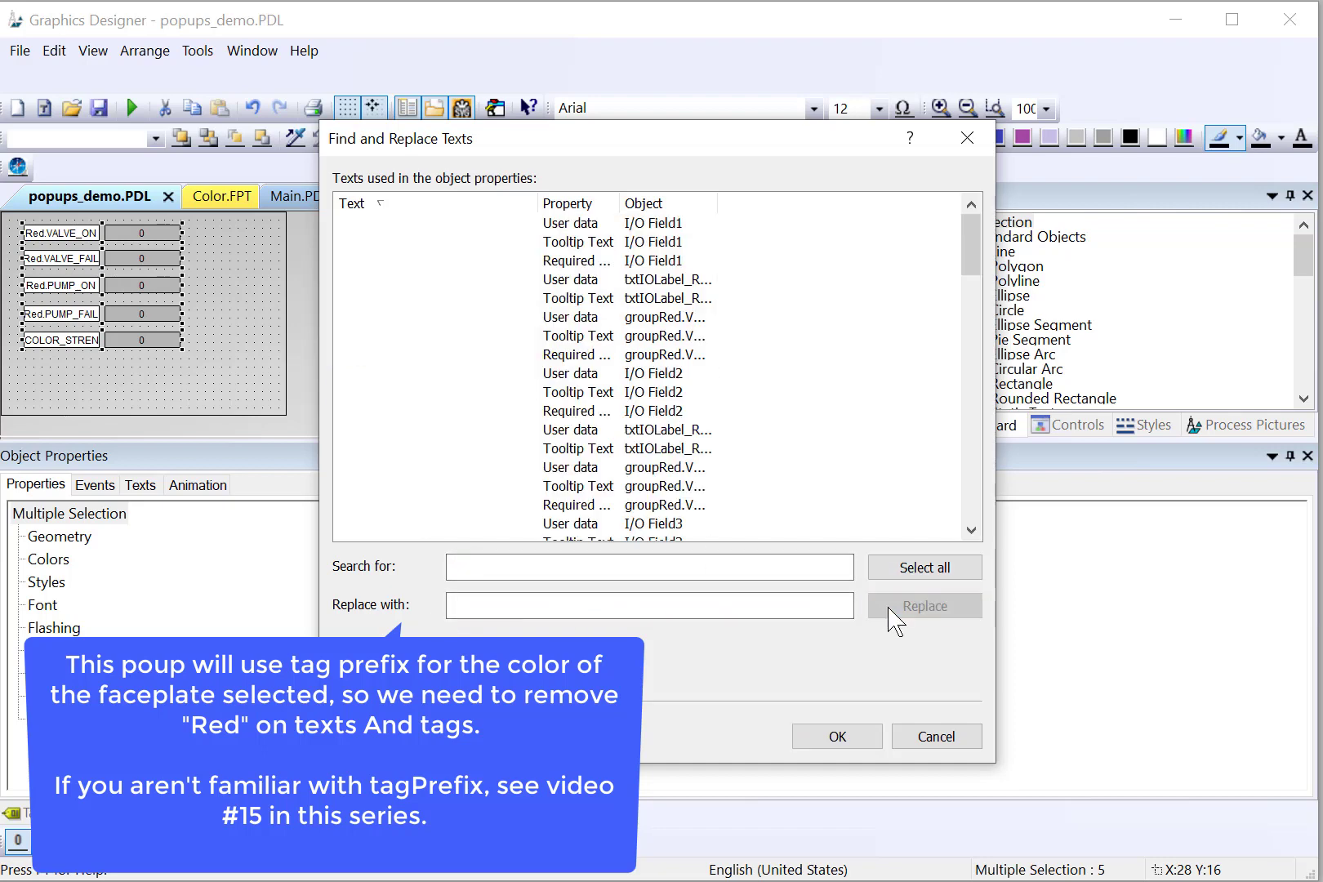
pyautogui.click(839, 737)
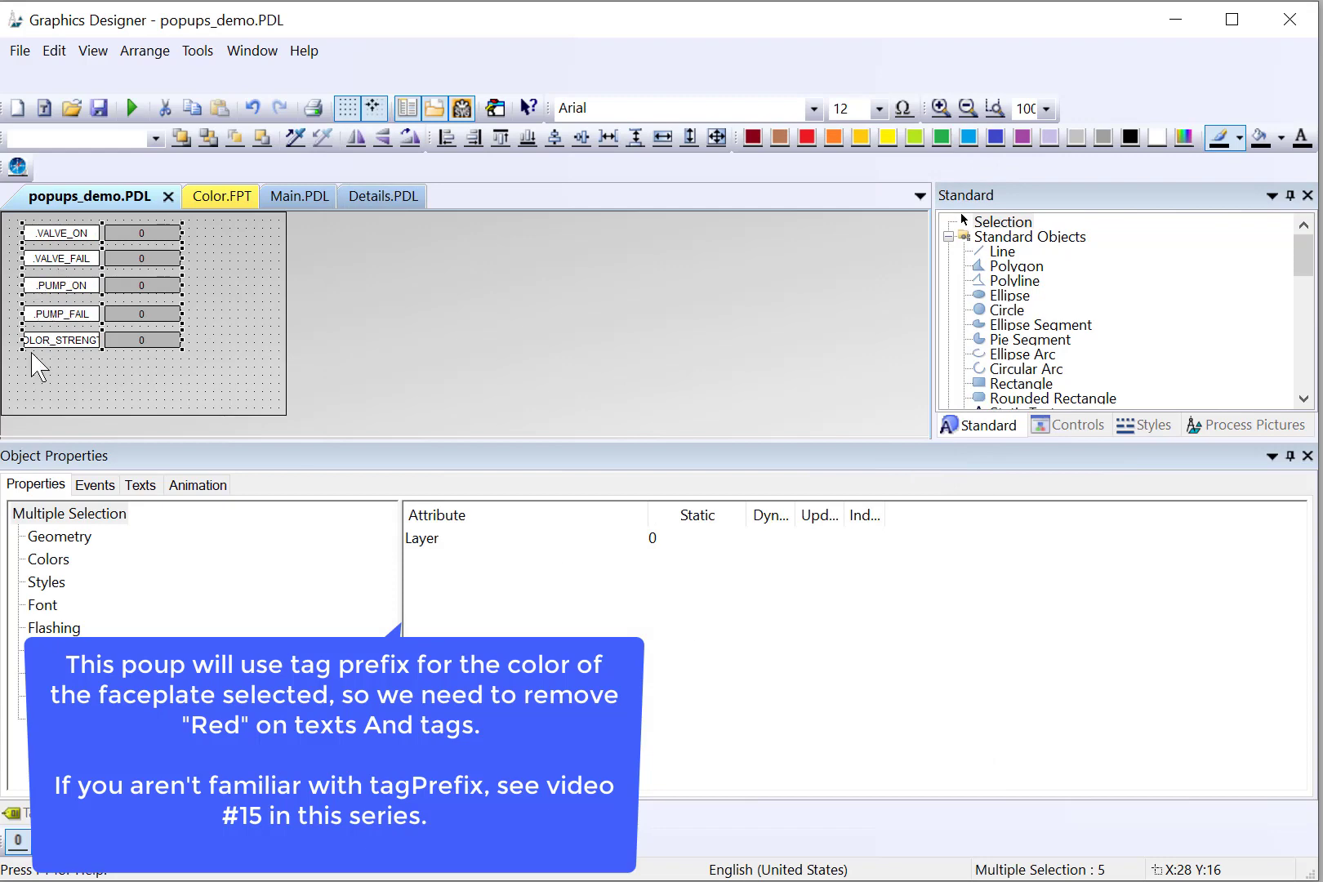
# Widen the COLOR_STRENGTH row and give all rows that same width.
pyautogui.moveTo(182, 339); pyautogui.dragTo(237, 343)
pyautogui.click(662, 137)
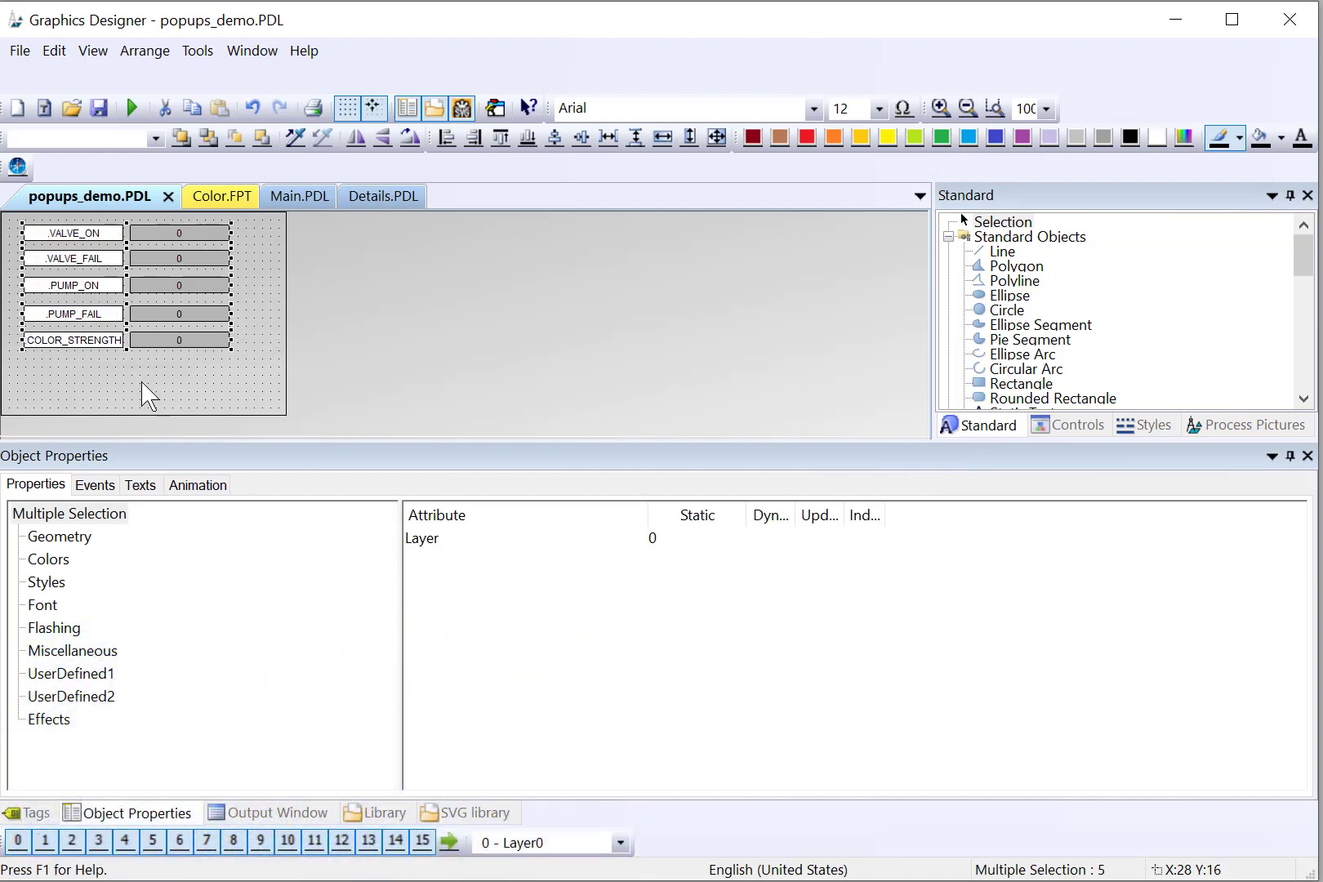
pyautogui.click(81, 395)
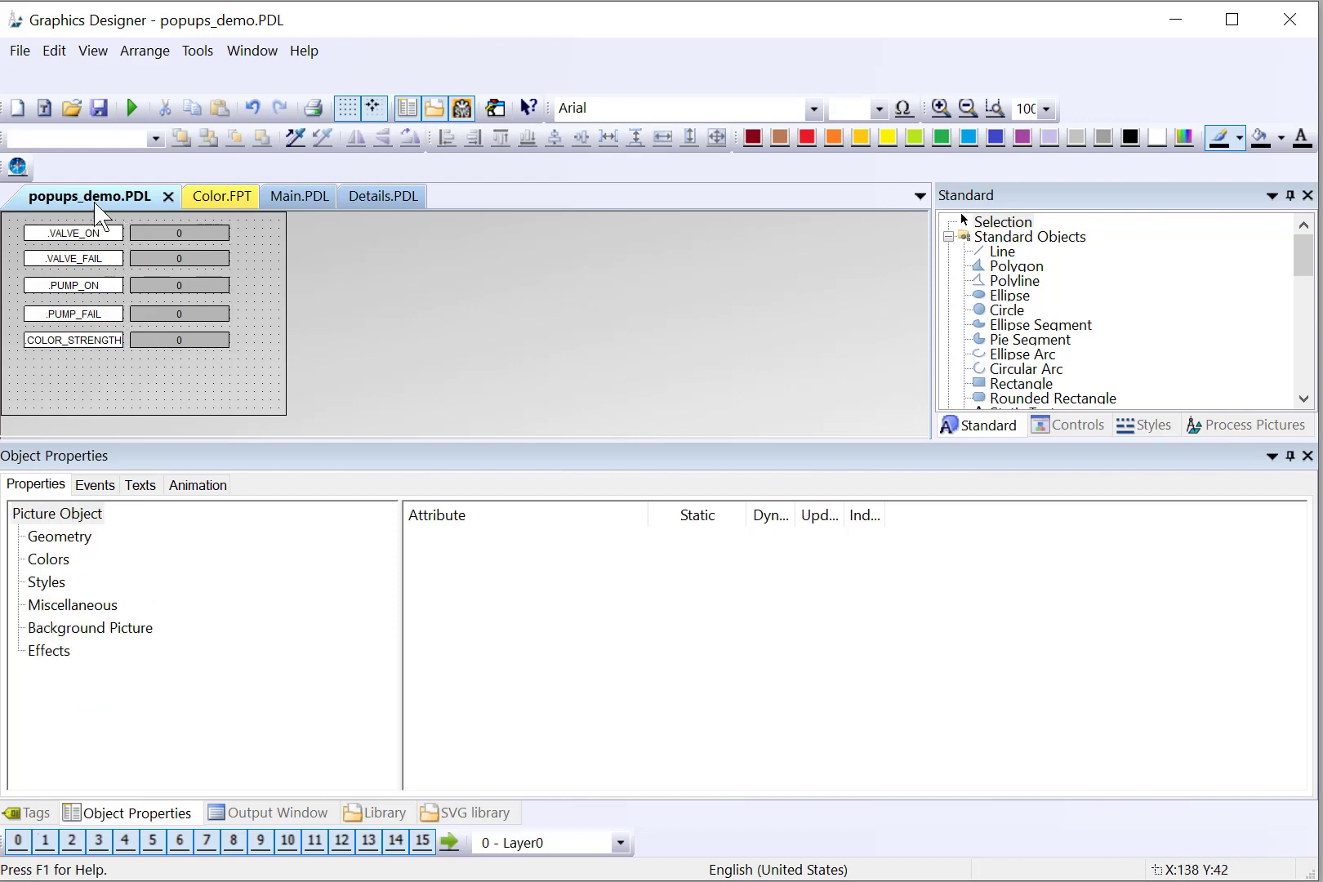
# Check the PUMP_FAIL field's linked tag, then reselect all five rows.
pyautogui.click(176, 313)
pyautogui.scroll(-2, 97, 737)
pyautogui.scroll(-1, 95, 729)
pyautogui.click(97, 729)
pyautogui.moveTo(794, 510); pyautogui.dragTo(935, 515)
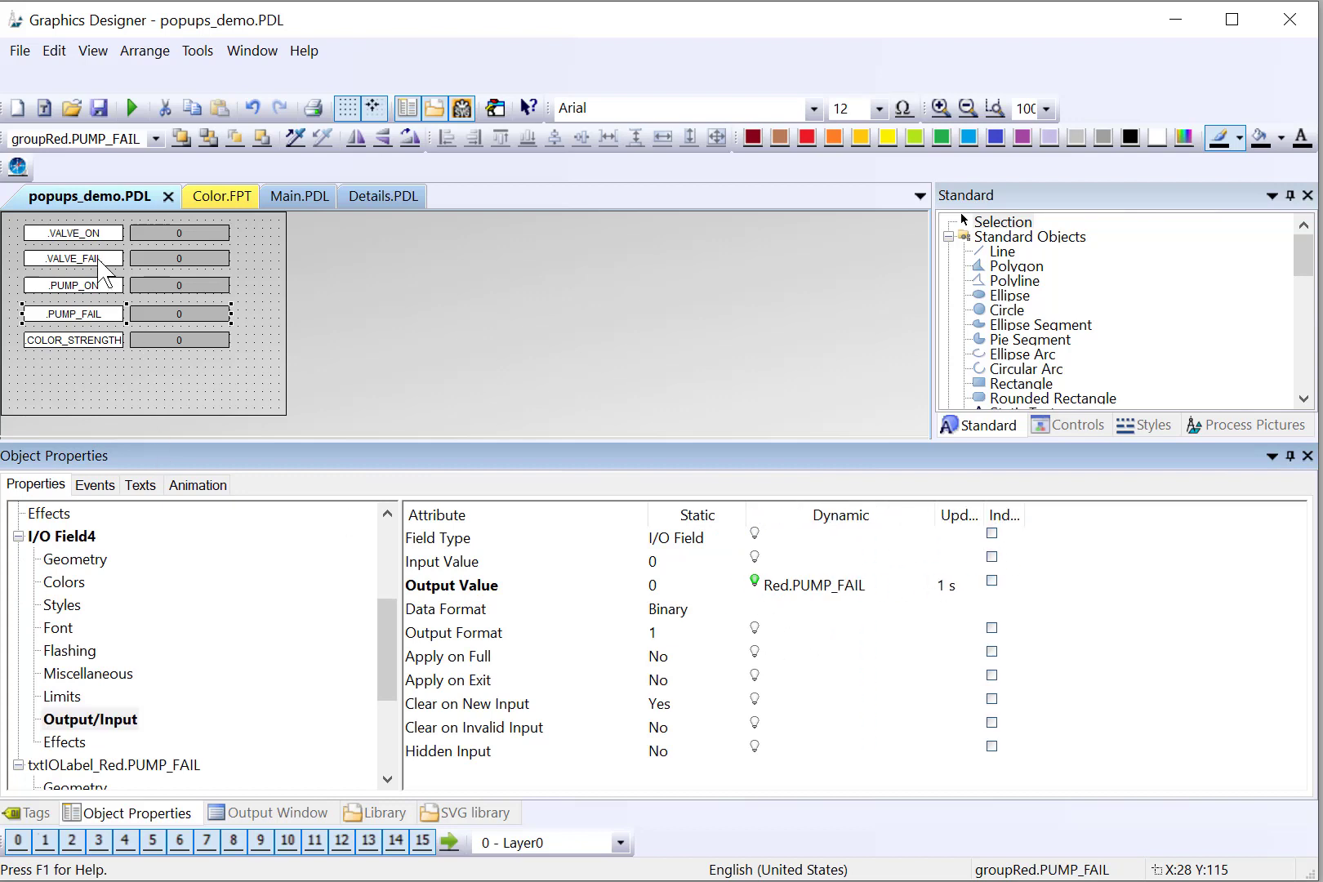
pyautogui.click(250, 374)
pyautogui.moveTo(2, 204); pyautogui.dragTo(244, 389)
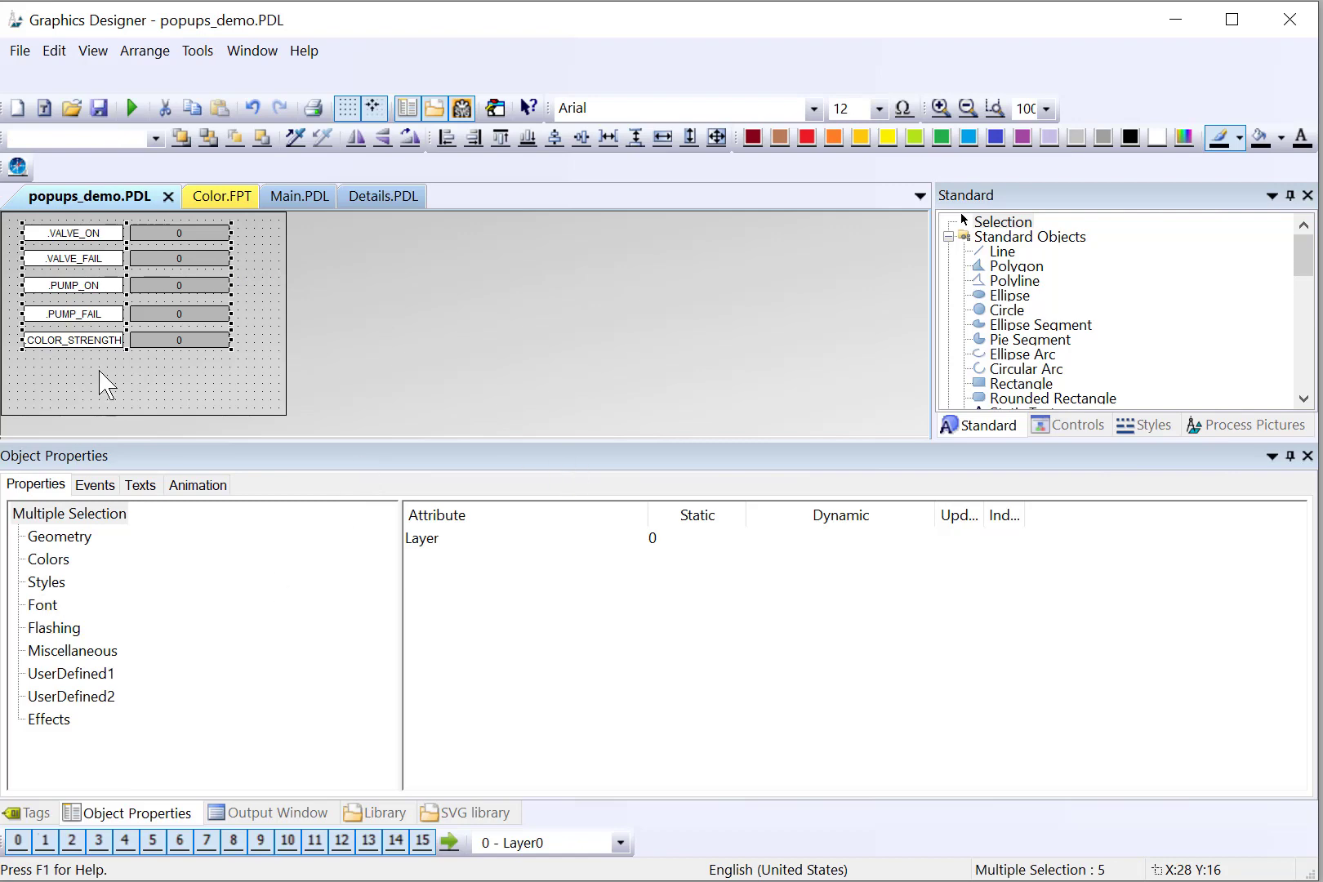
# Replace 'Red.' with '.' in all five tag connections and dismiss the missing-tags prompt.
pyautogui.rightClick(97, 342)
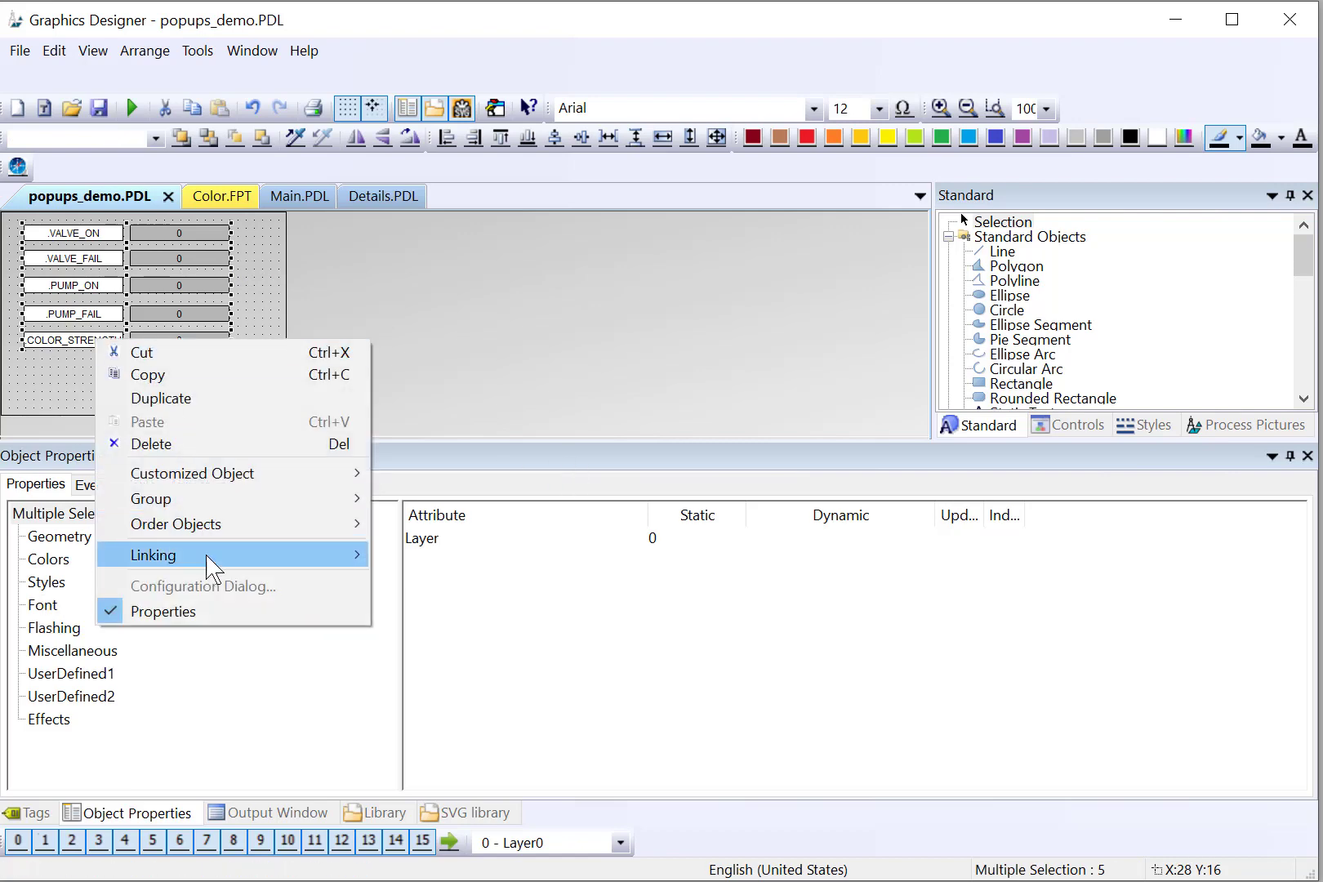
pyautogui.moveTo(233, 555)
pyautogui.click(443, 555)
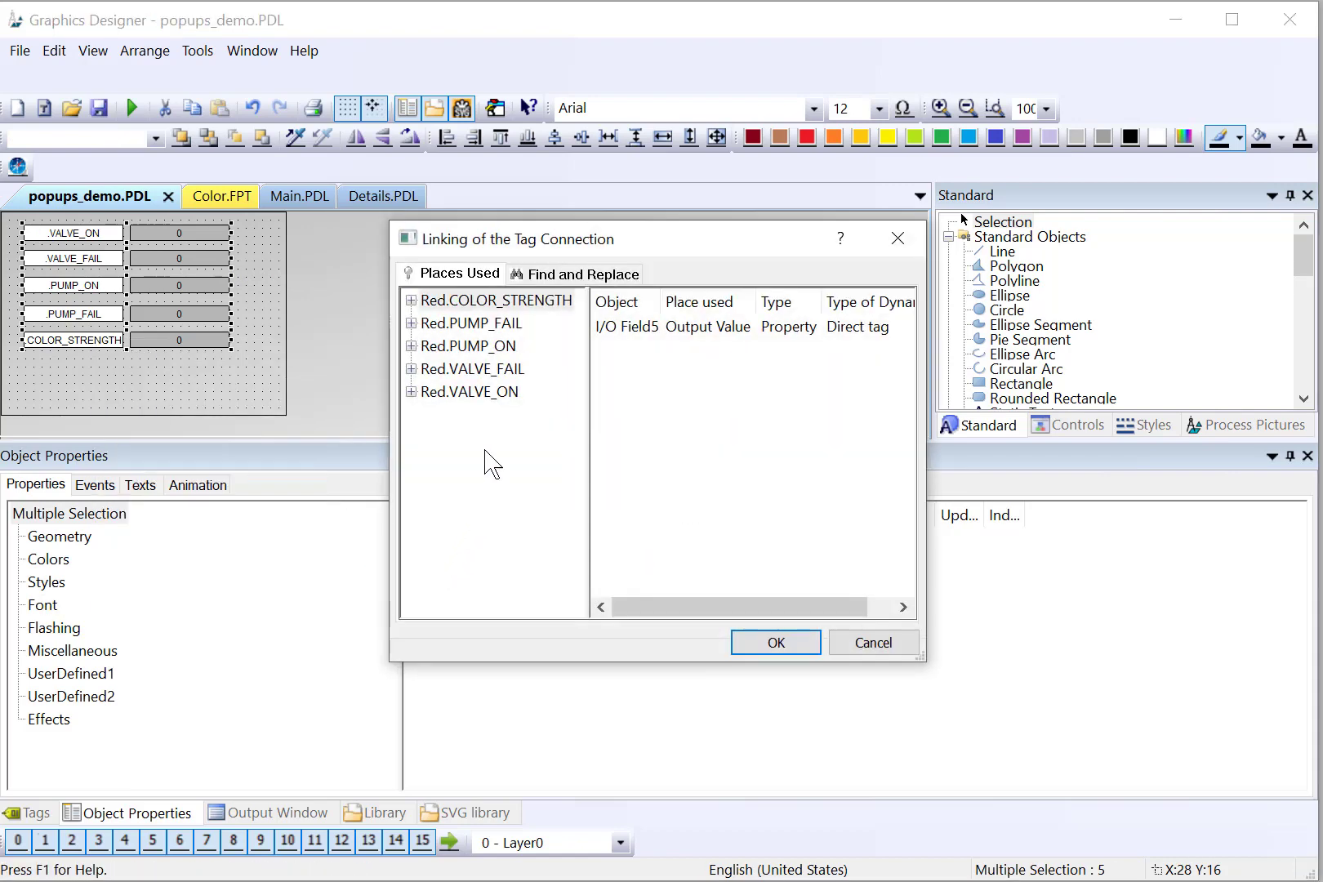
pyautogui.click(534, 277)
pyautogui.click(503, 565)
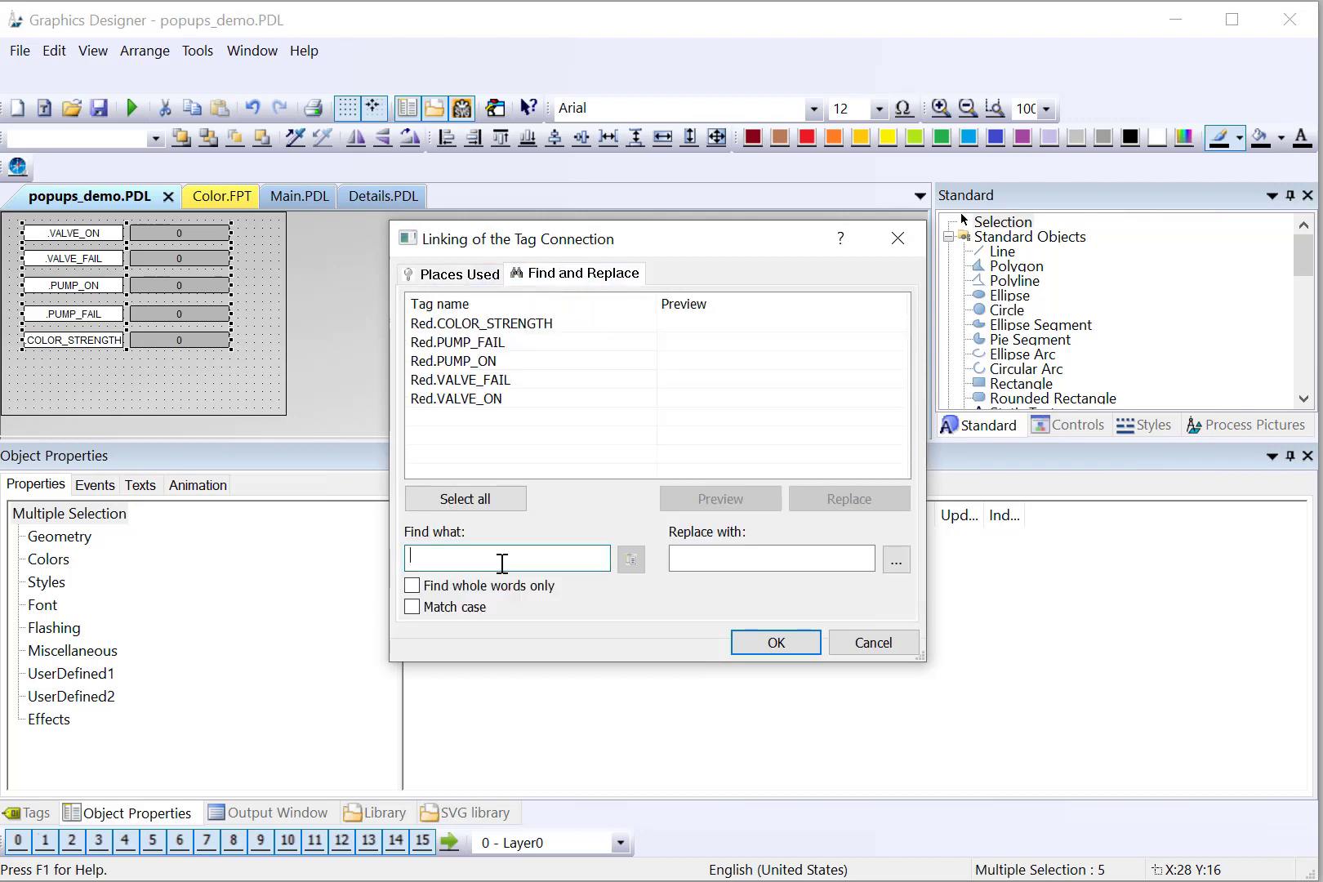
pyautogui.write('Red.')
pyautogui.click(484, 500)
pyautogui.click(744, 561)
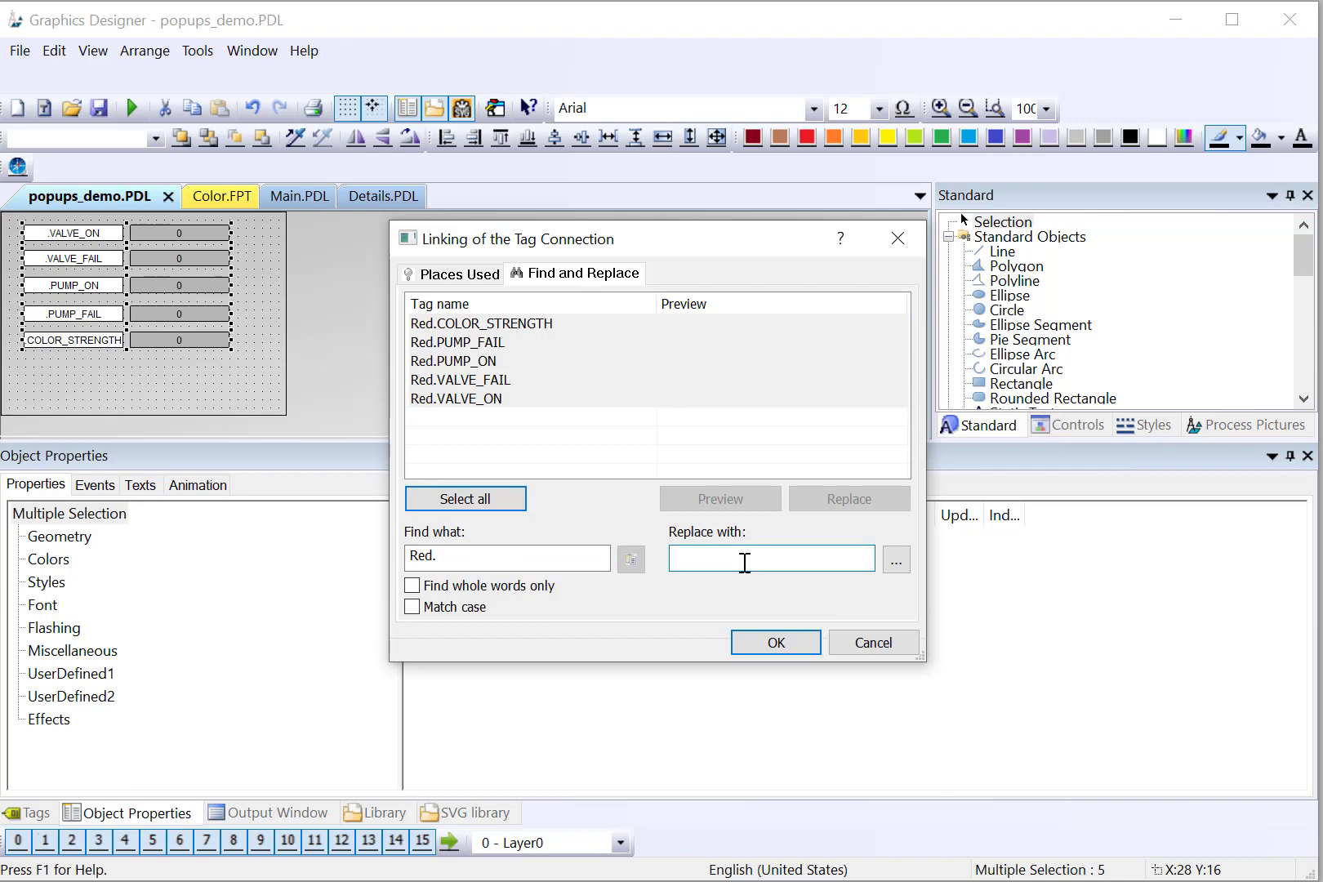
pyautogui.write('.')
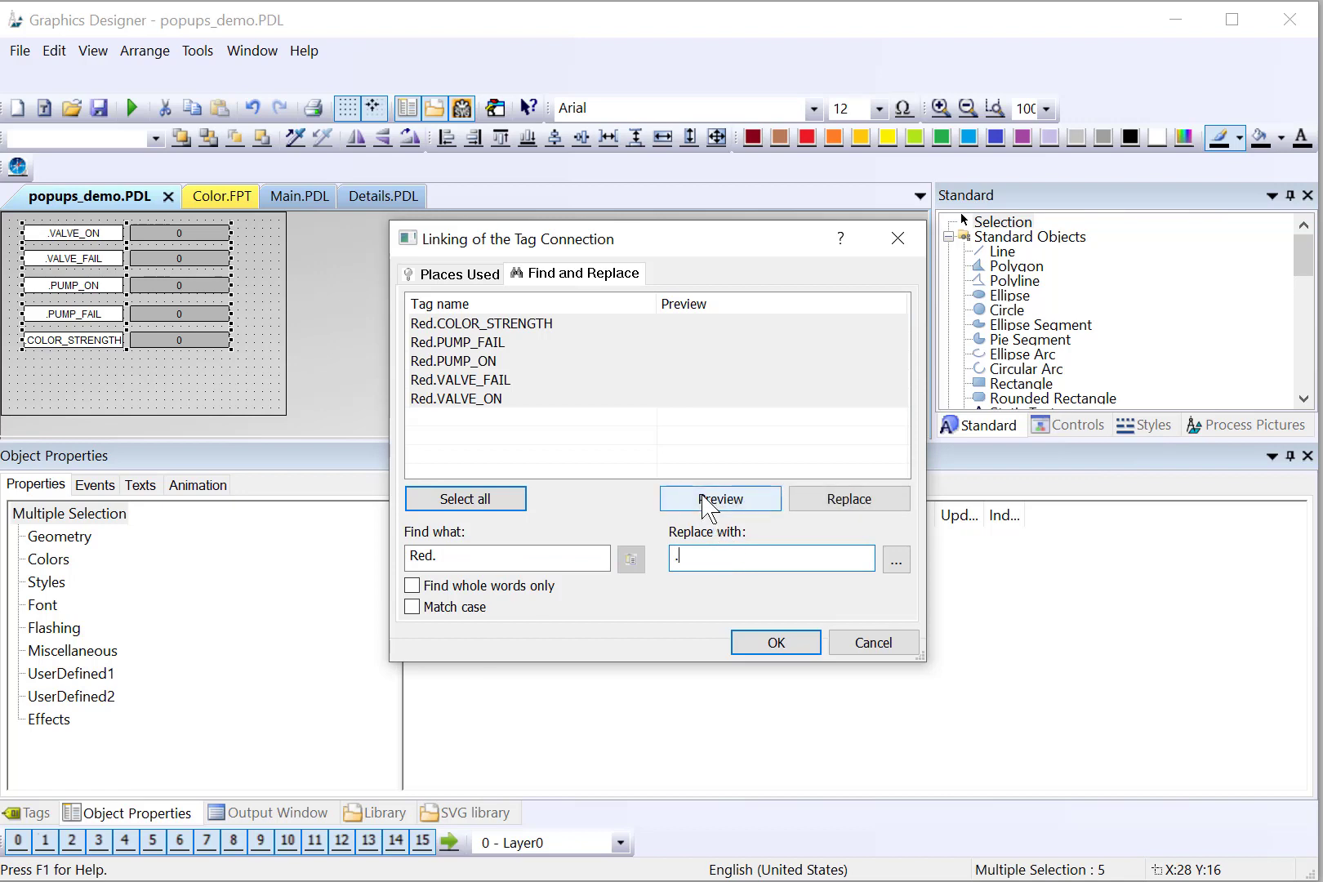
pyautogui.click(703, 507)
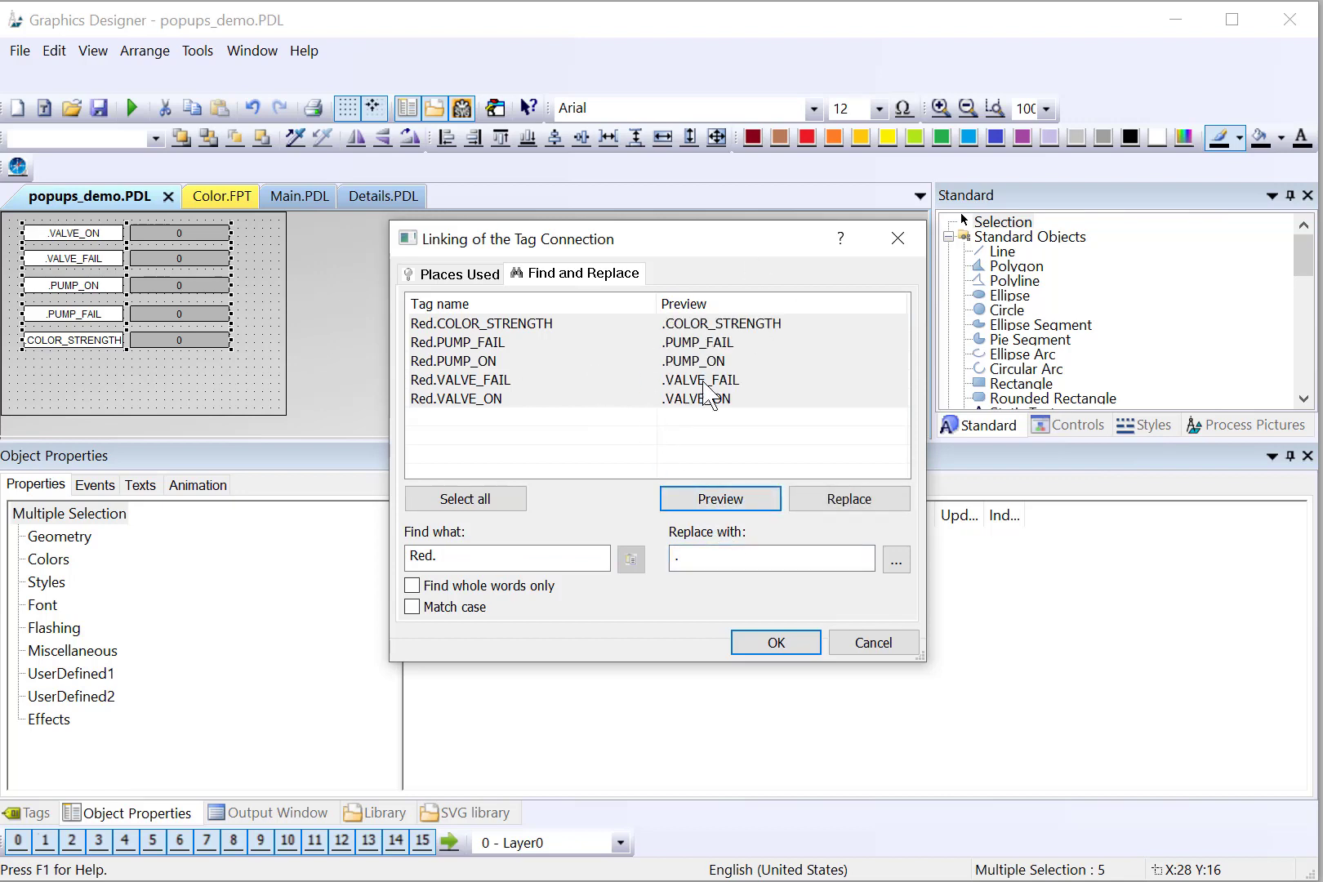
pyautogui.click(845, 503)
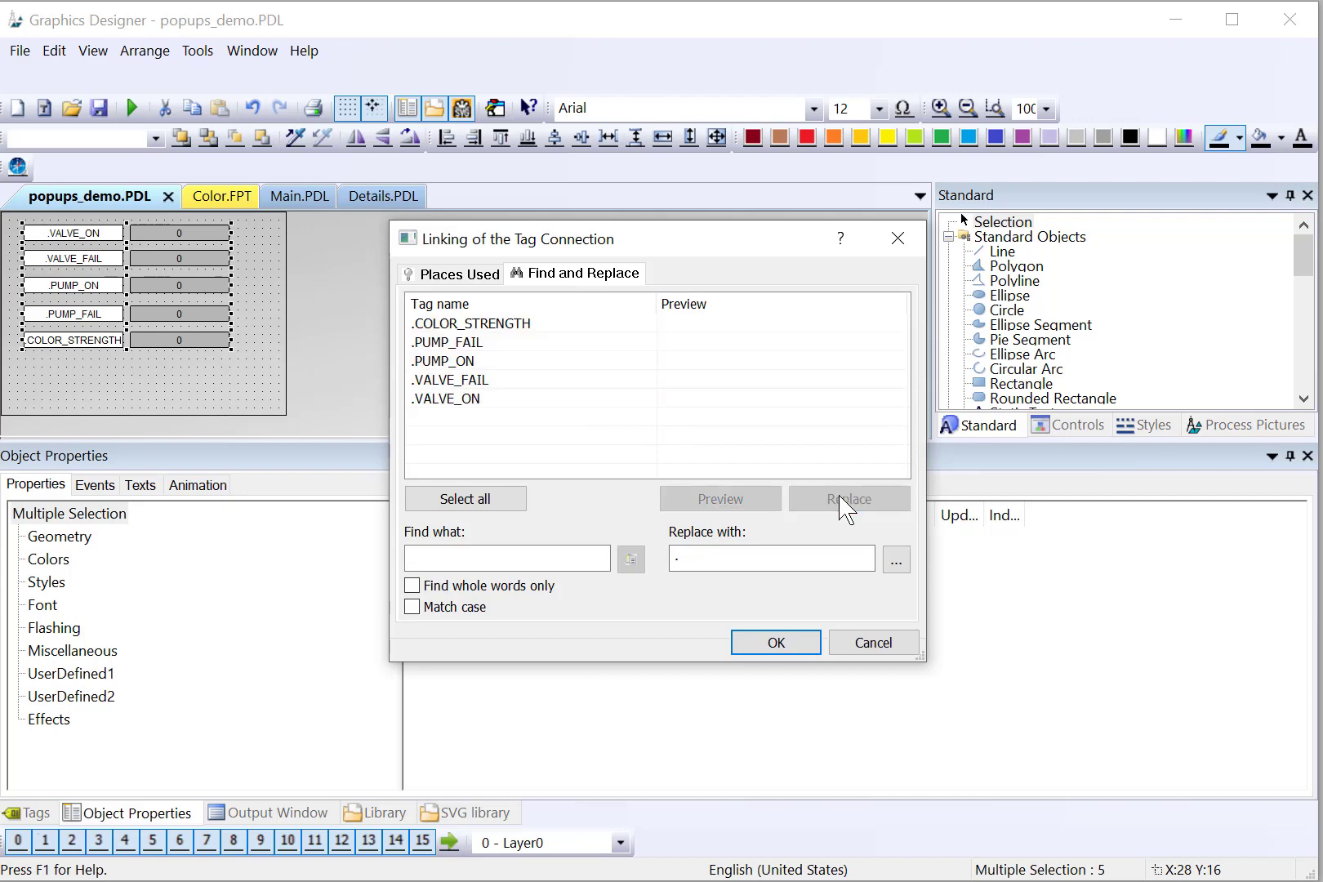
pyautogui.click(772, 645)
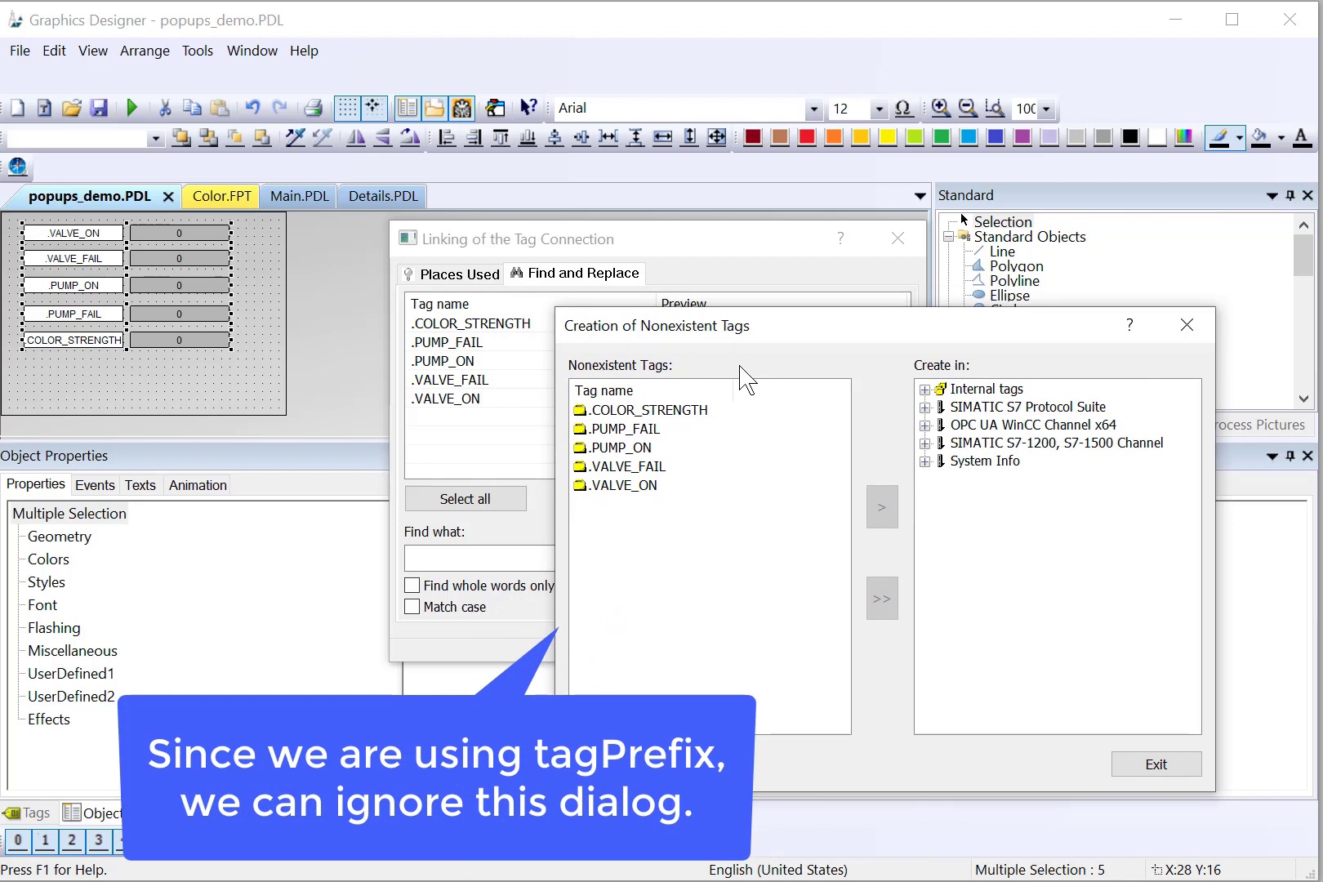
pyautogui.click(1186, 325)
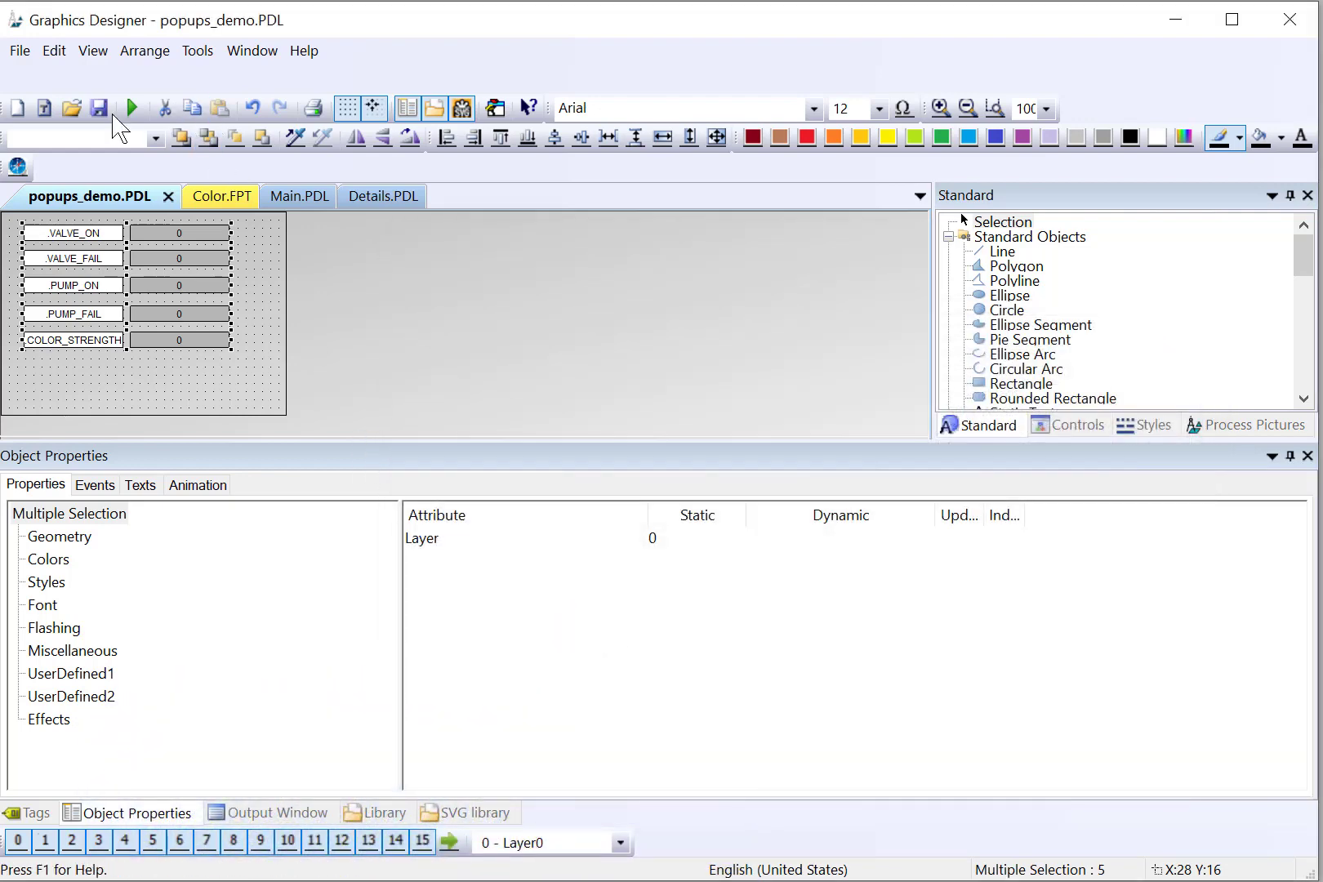
# Draw a 'Color Details' static text across the top of the picture.
pyautogui.moveTo(245, 371)
pyautogui.mouseDown()
pyautogui.moveTo(20, 227)
pyautogui.moveTo(25, 248)
pyautogui.mouseUp()
pyautogui.scroll(-3, 1023, 310)
pyautogui.click(1022, 280)
pyautogui.moveTo(23, 219); pyautogui.dragTo(279, 253)
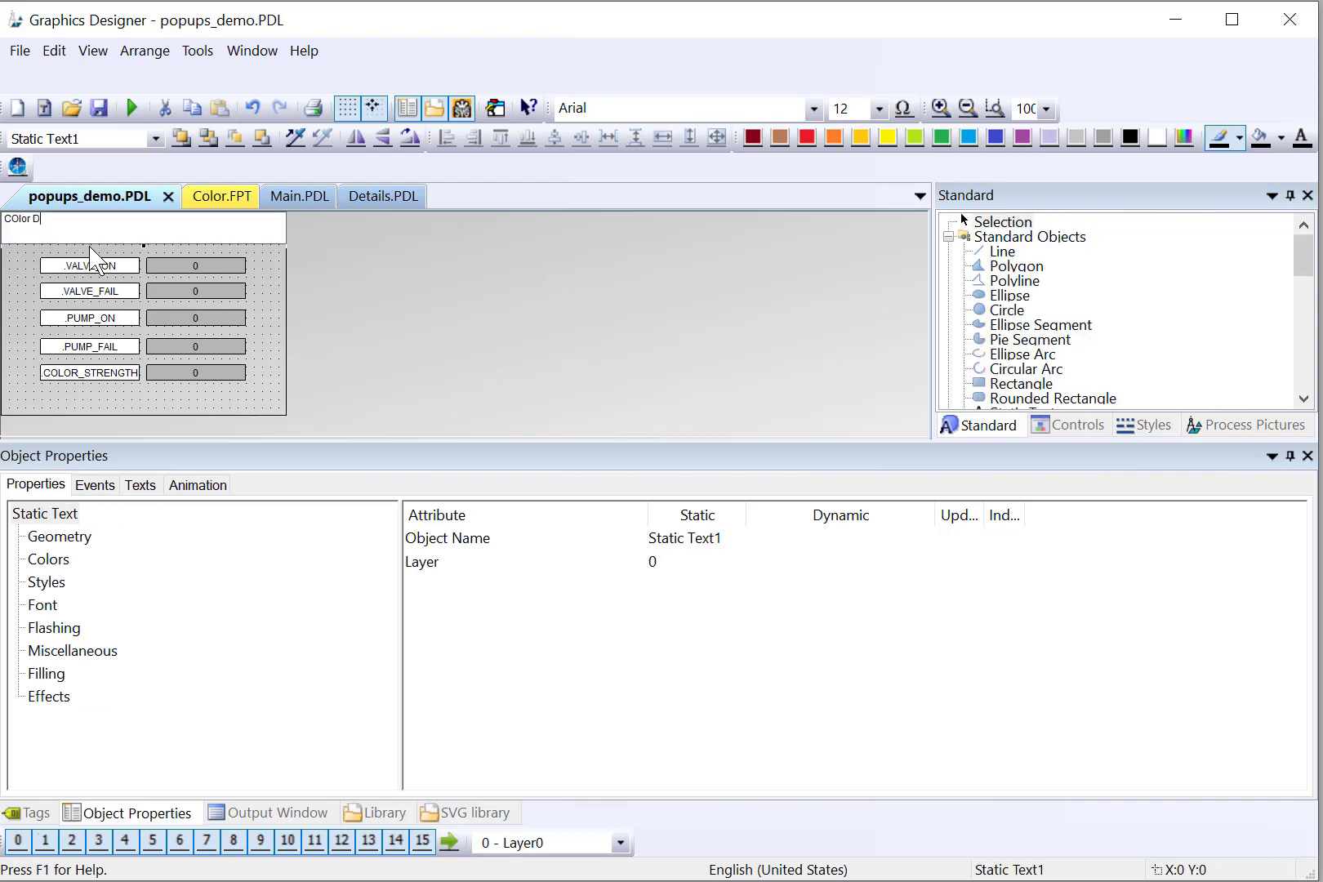
pyautogui.click(11, 331)
# Centre the title horizontally and vertically and set its font size to 34.
pyautogui.click(46, 222)
pyautogui.click(42, 604)
pyautogui.doubleClick(502, 705)
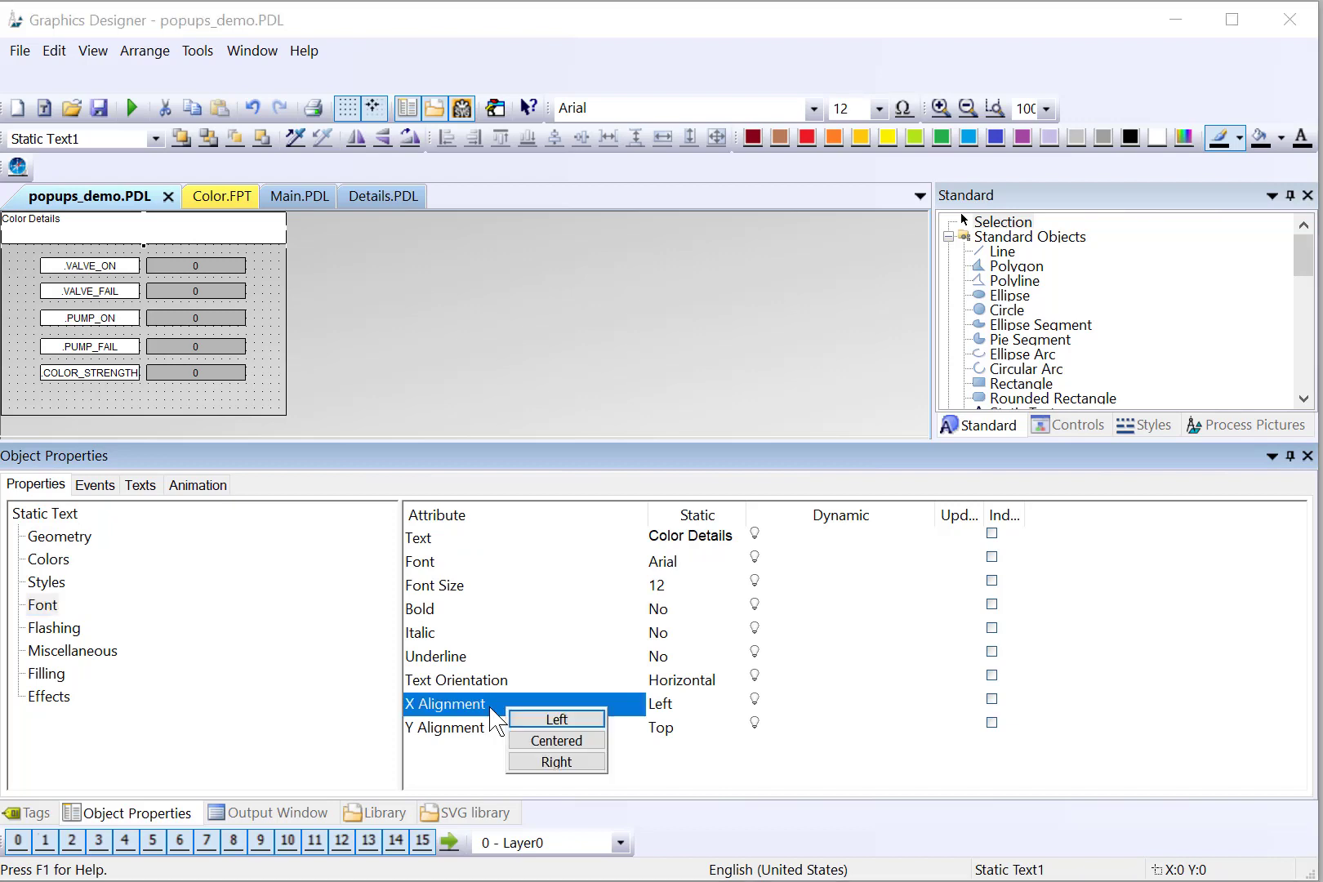
pyautogui.click(548, 741)
pyautogui.doubleClick(473, 735)
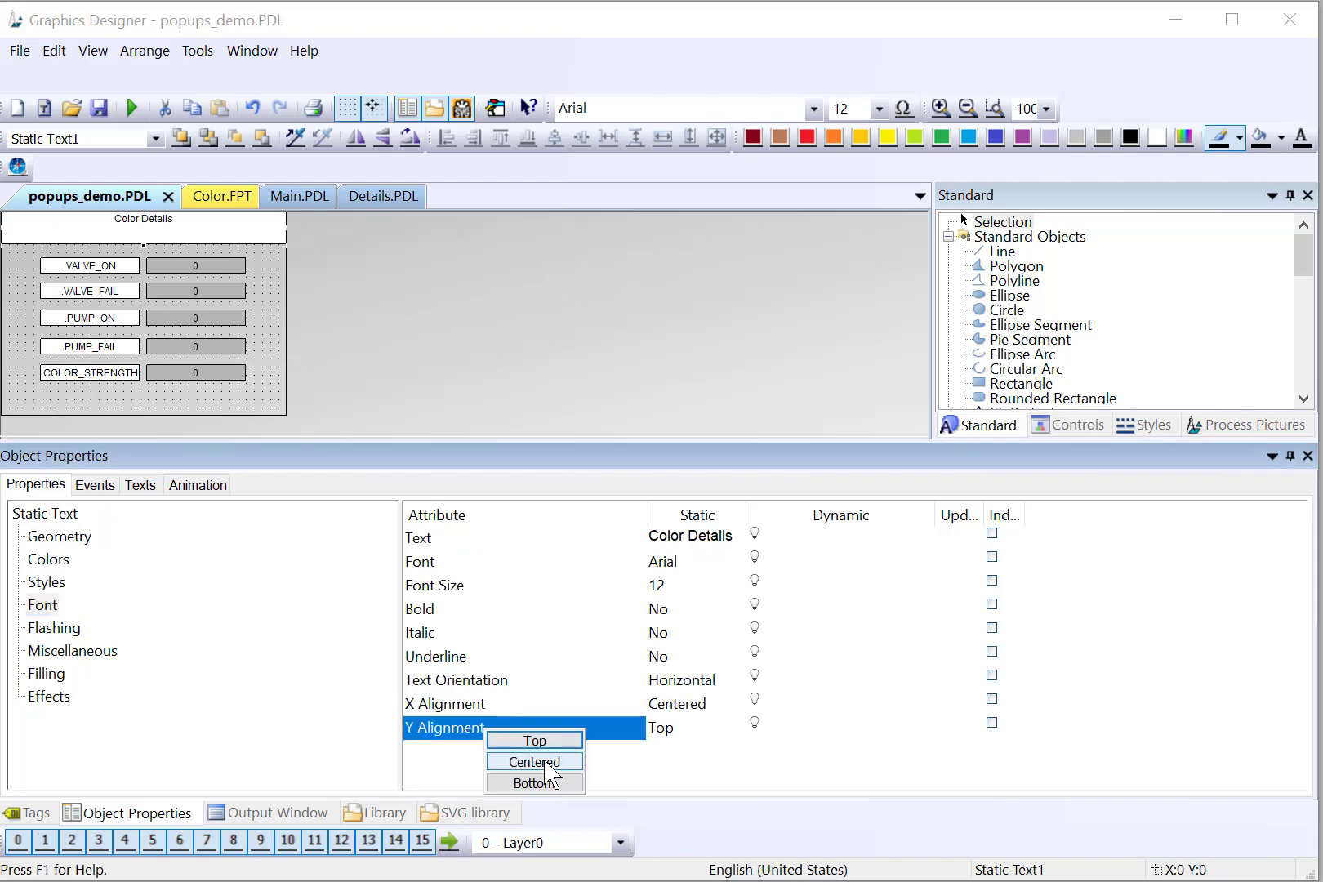
pyautogui.click(553, 762)
pyautogui.click(439, 589)
pyautogui.doubleClick(438, 587)
pyautogui.write('34')
pyautogui.press('Return')
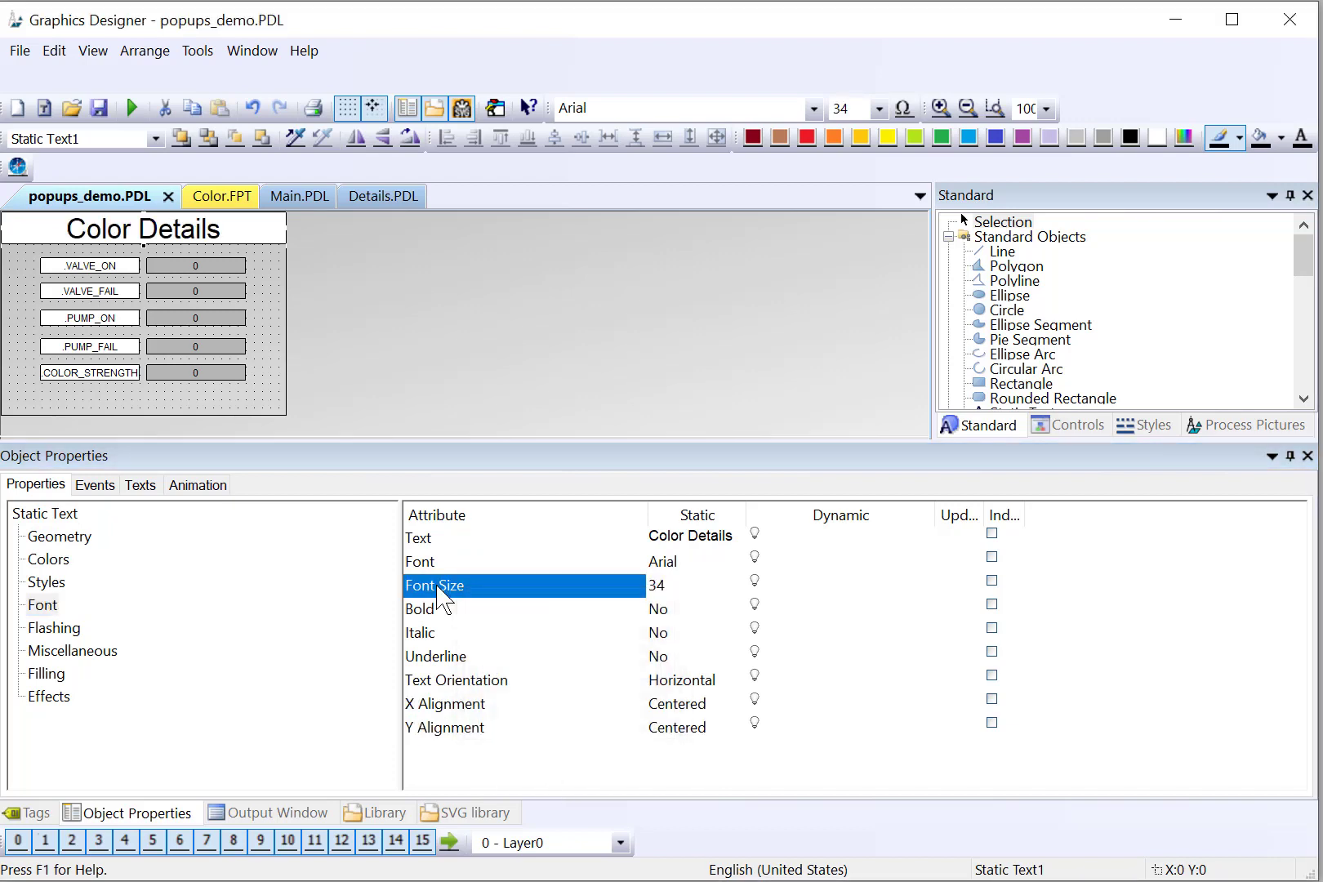
pyautogui.click(100, 108)
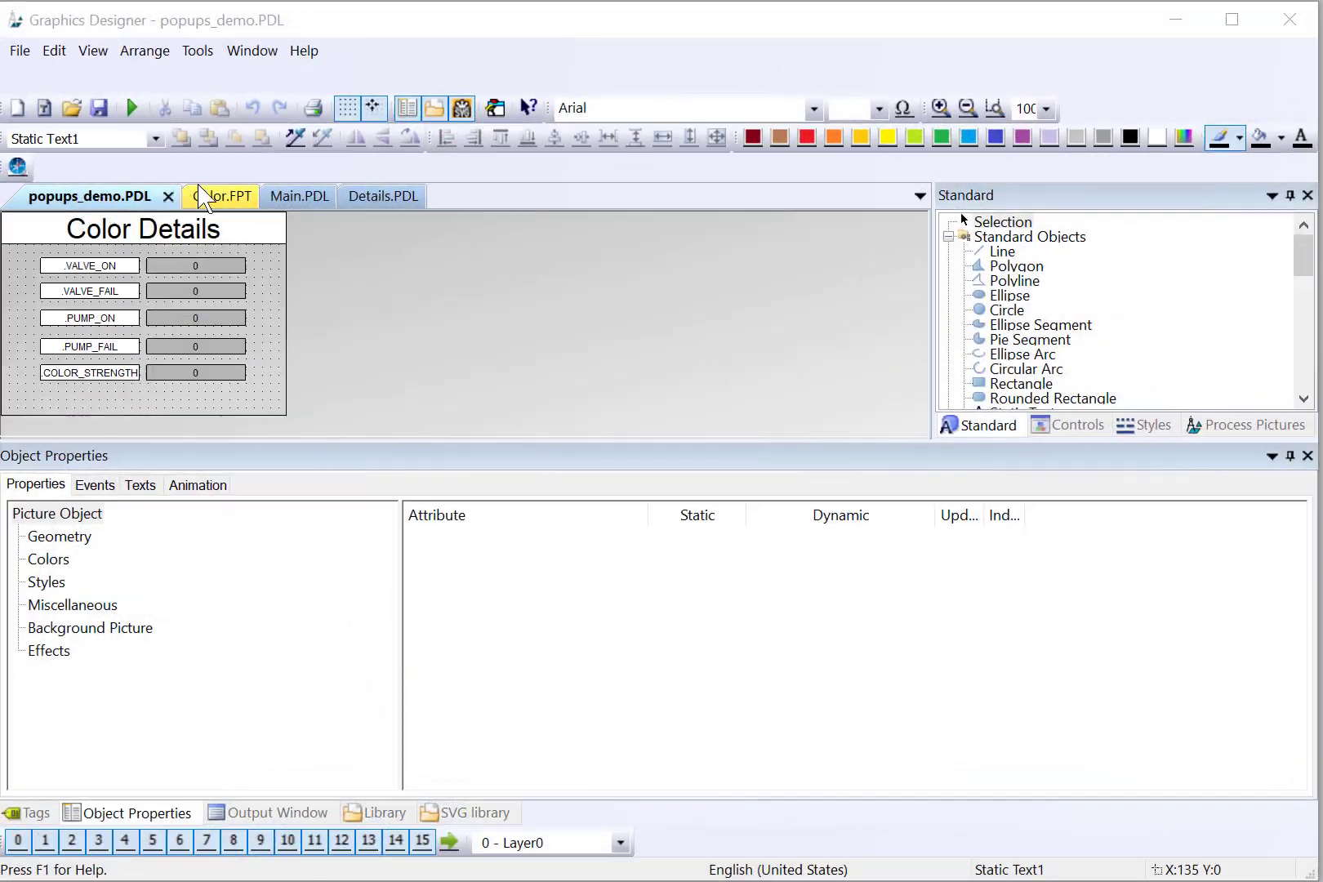
# Switch to Color.FPT and open its Configure Faceplate Type dialog.
pyautogui.click(214, 198)
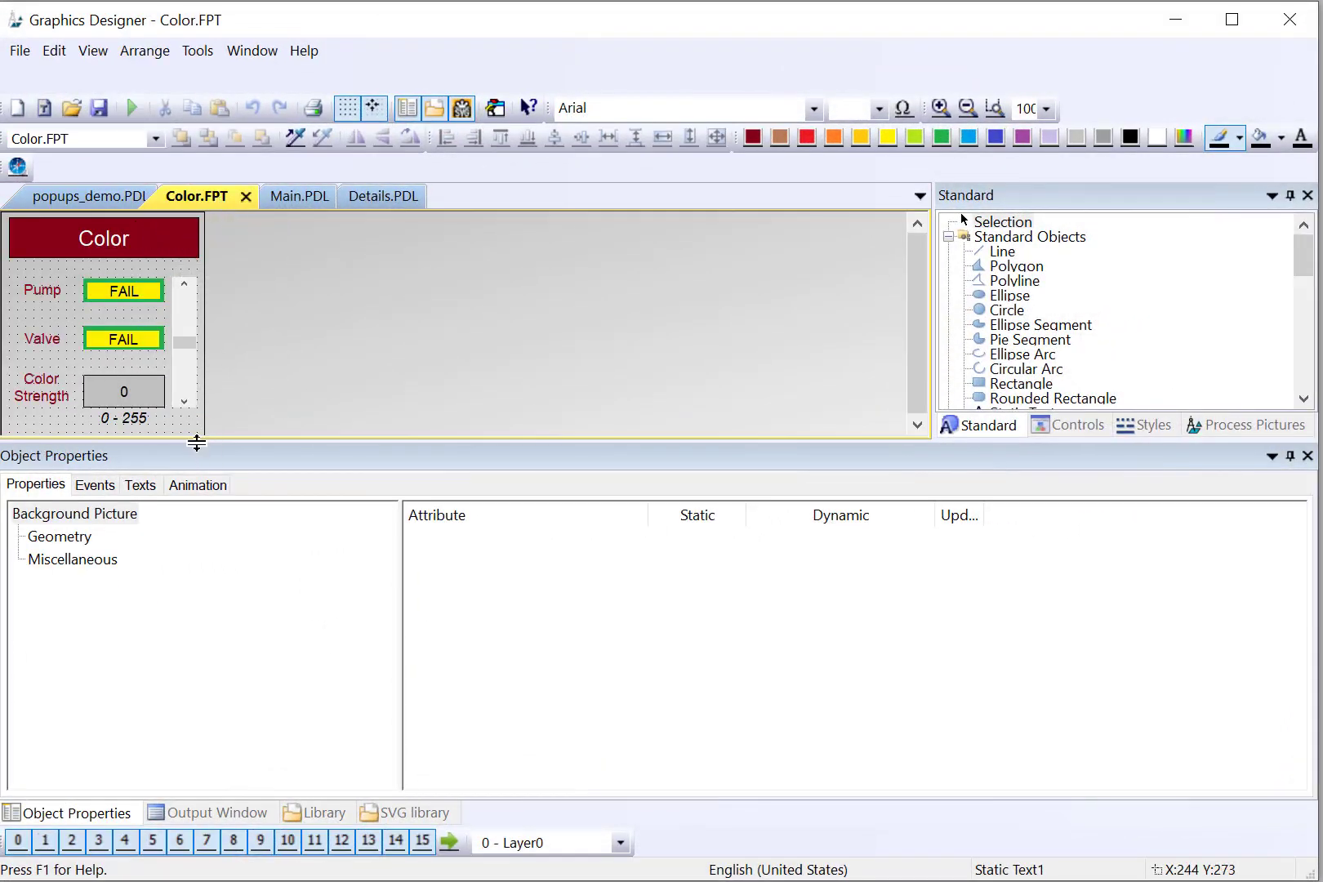
pyautogui.moveTo(198, 444); pyautogui.dragTo(183, 595)
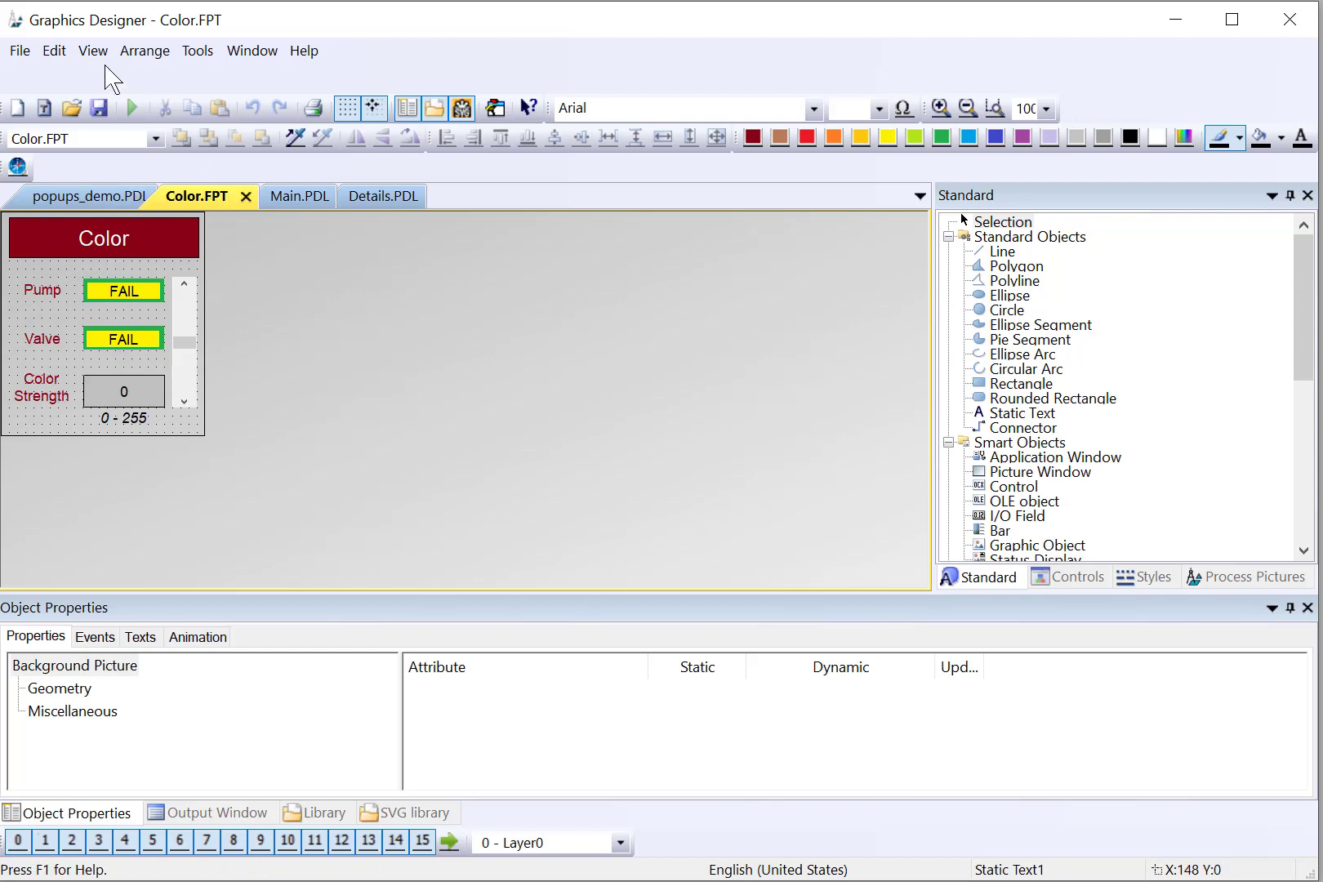
pyautogui.click(59, 54)
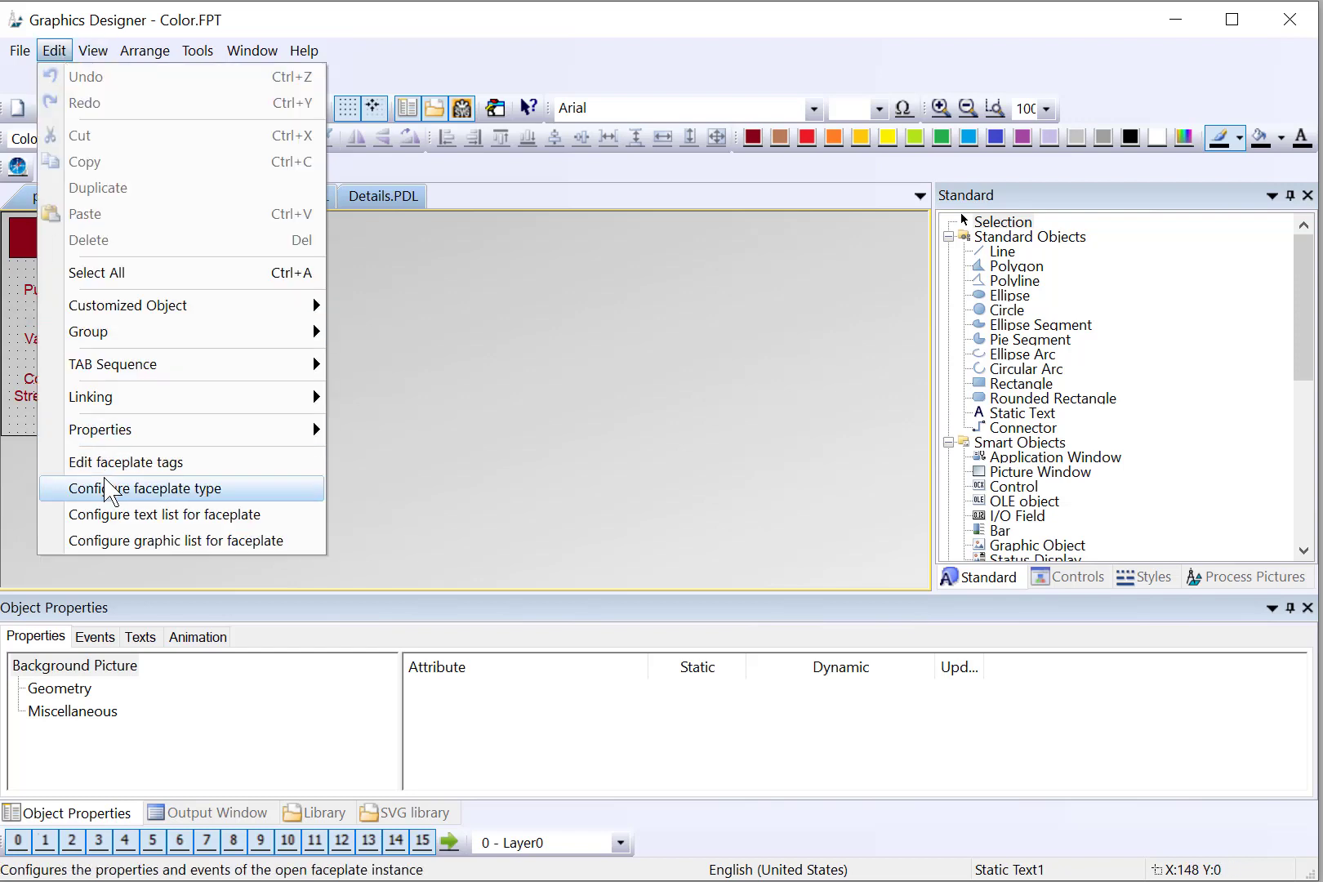
pyautogui.click(155, 491)
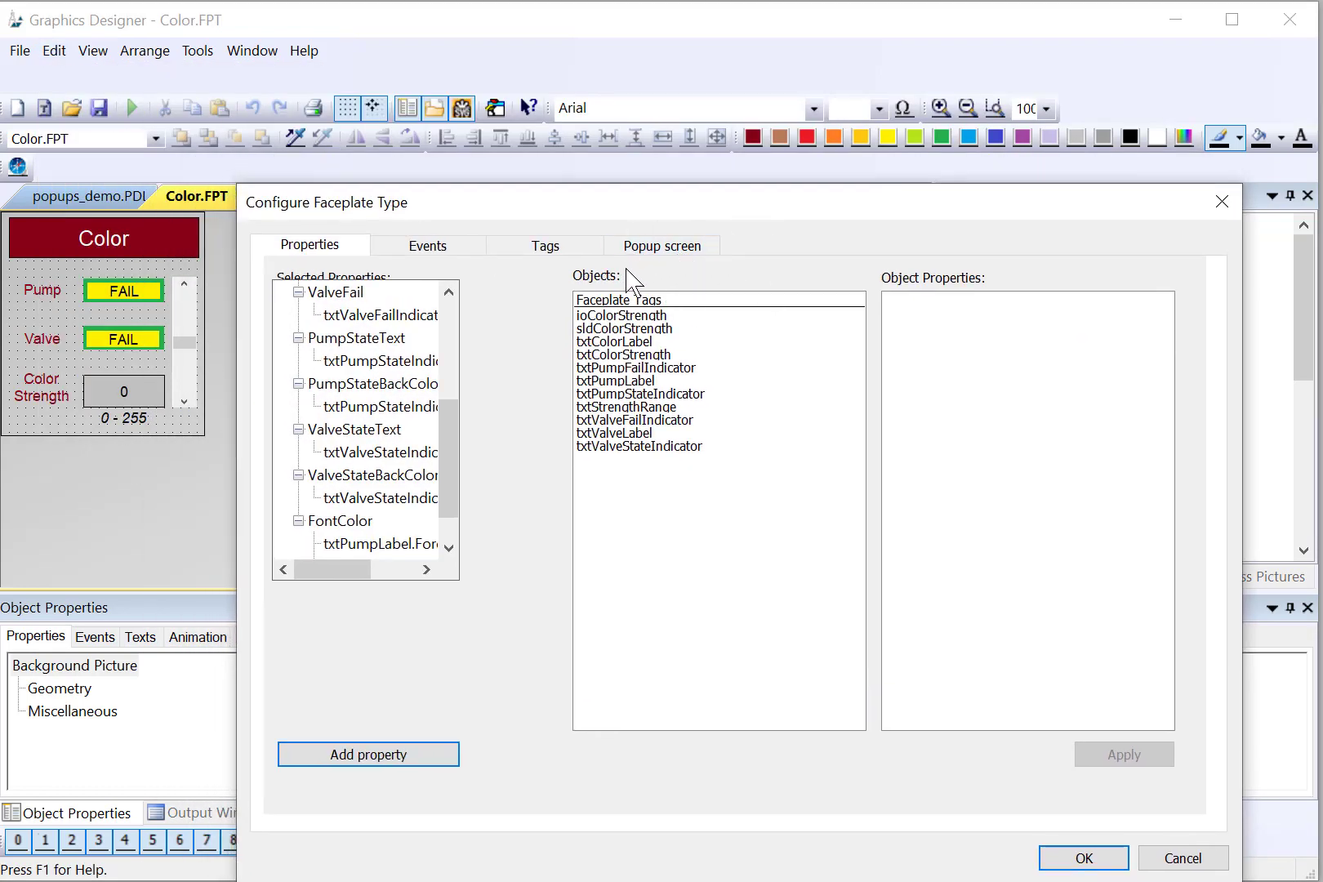
# Drag the Color structure type into the faceplate type's selected tags.
pyautogui.click(516, 251)
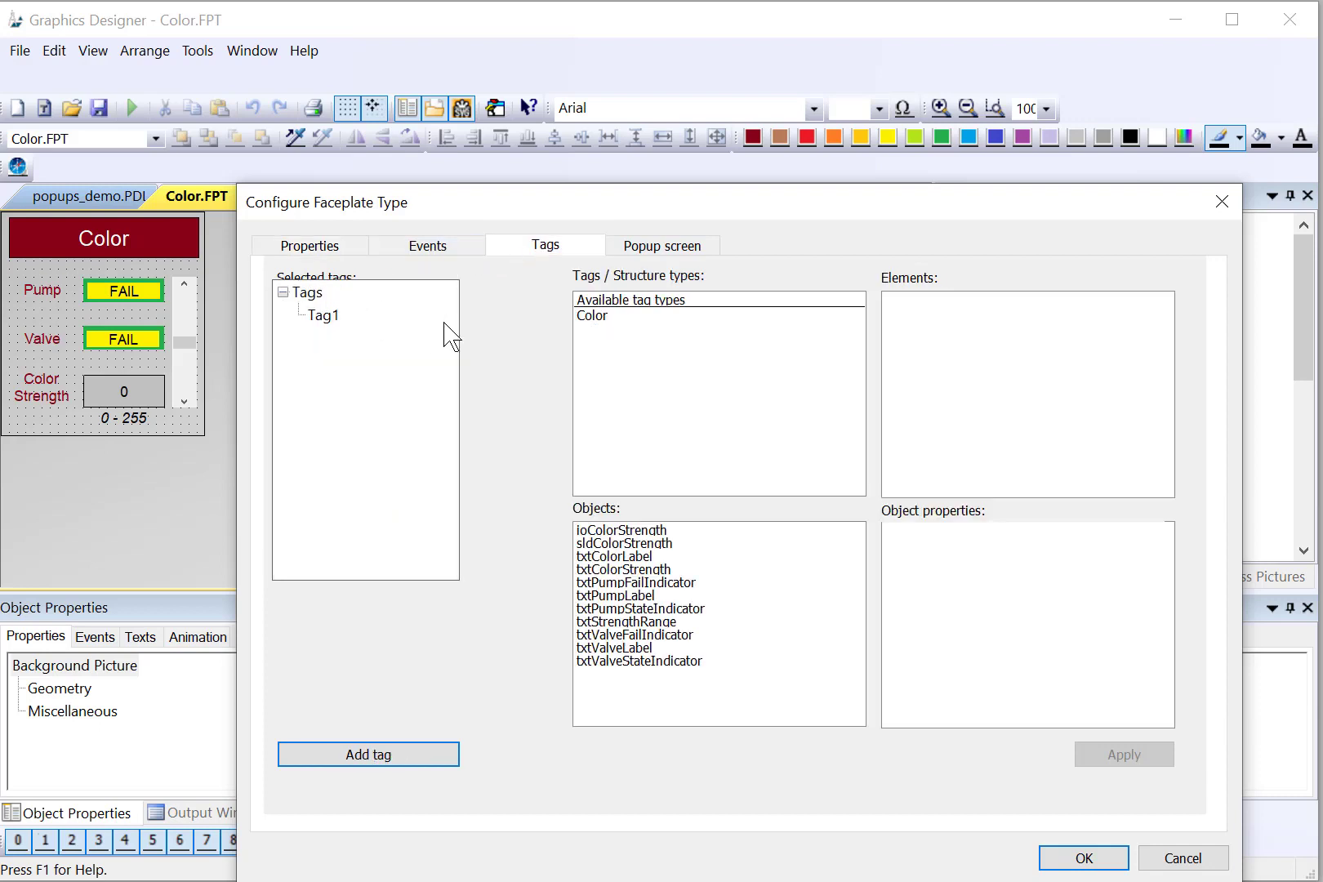
pyautogui.click(619, 315)
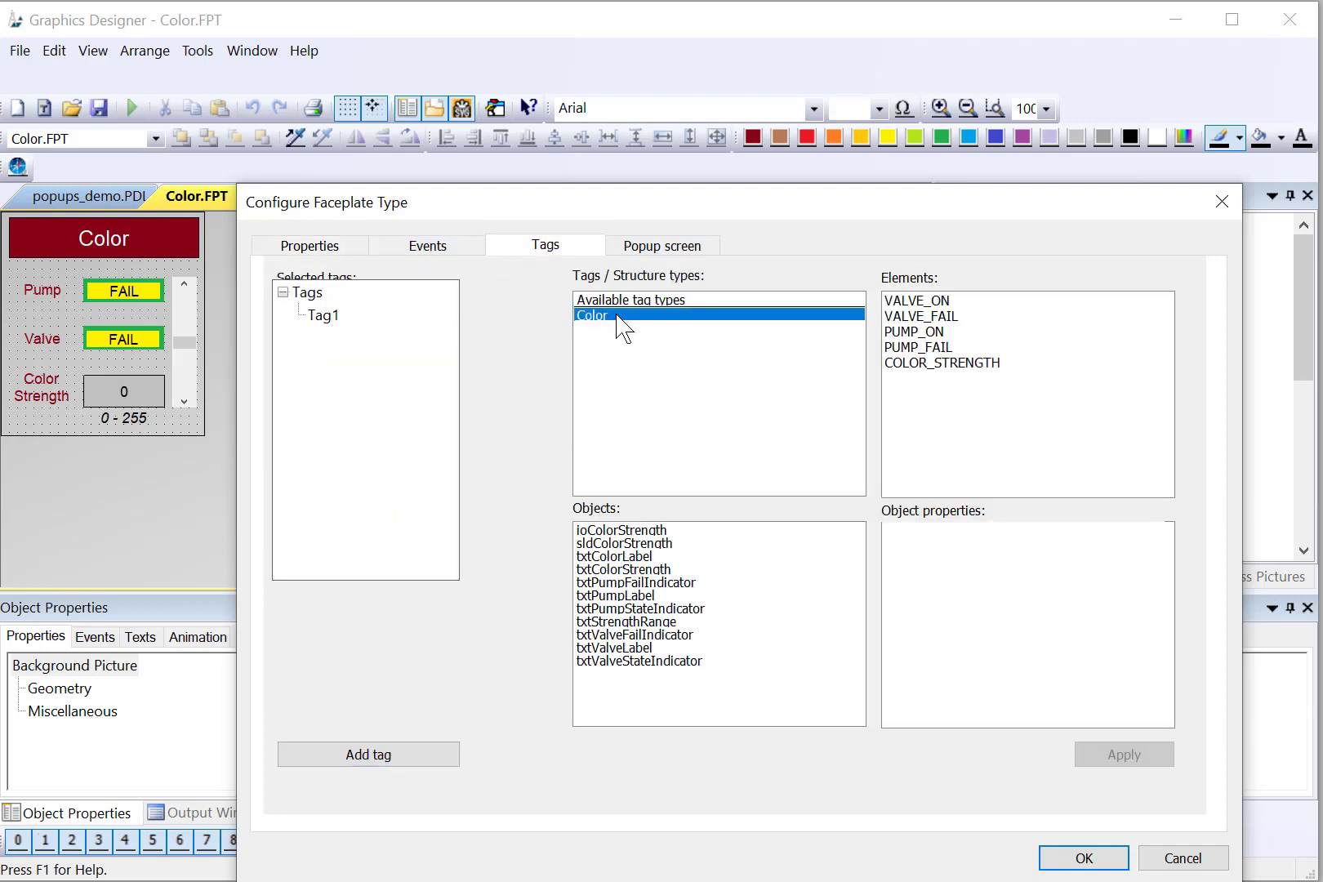
pyautogui.moveTo(617, 318); pyautogui.dragTo(311, 300)
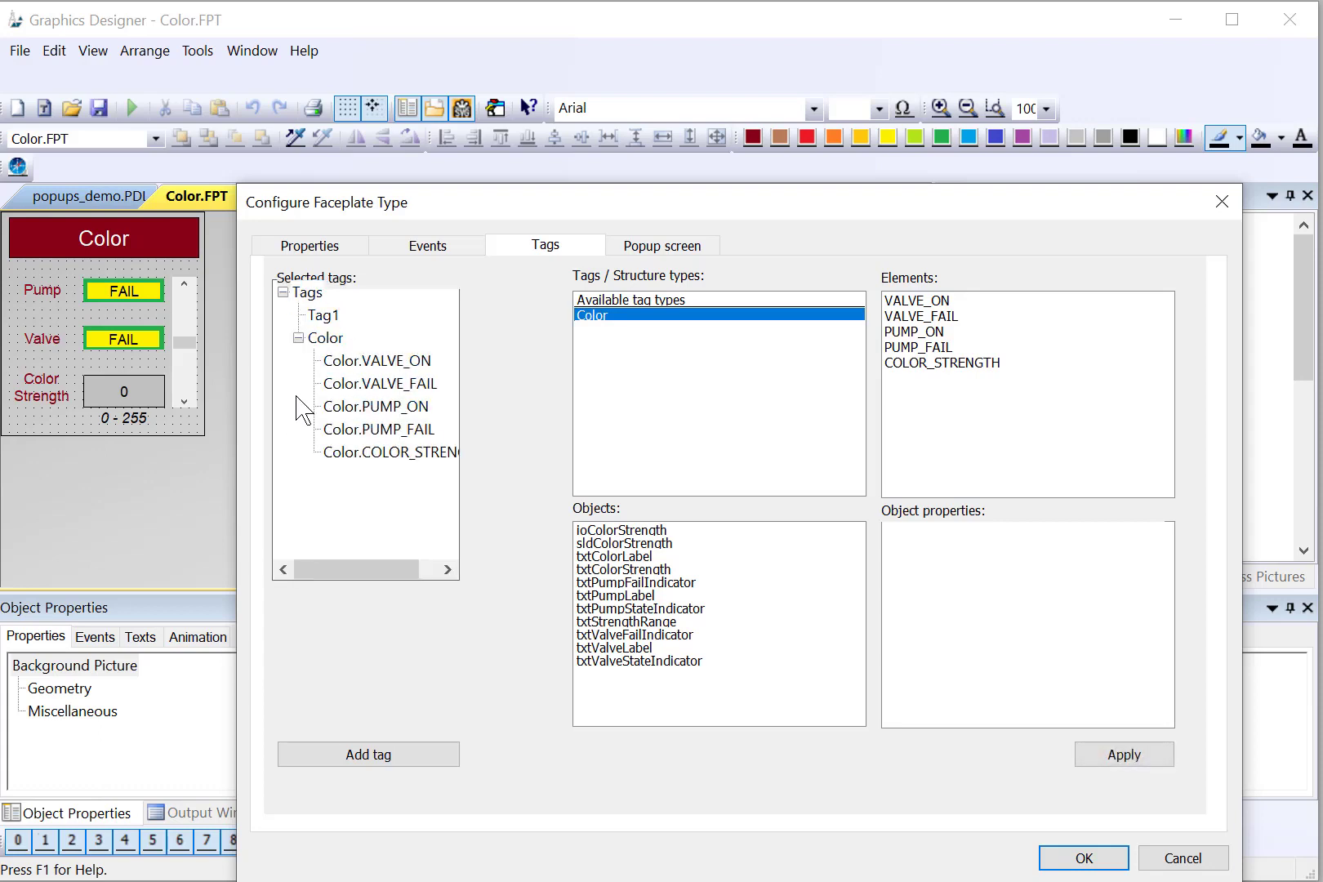
# Assign popups_demo.PDL from <LOCALHOST> as the Color tag's popup screen, confirm, and save Color.FPT.
pyautogui.click(650, 258)
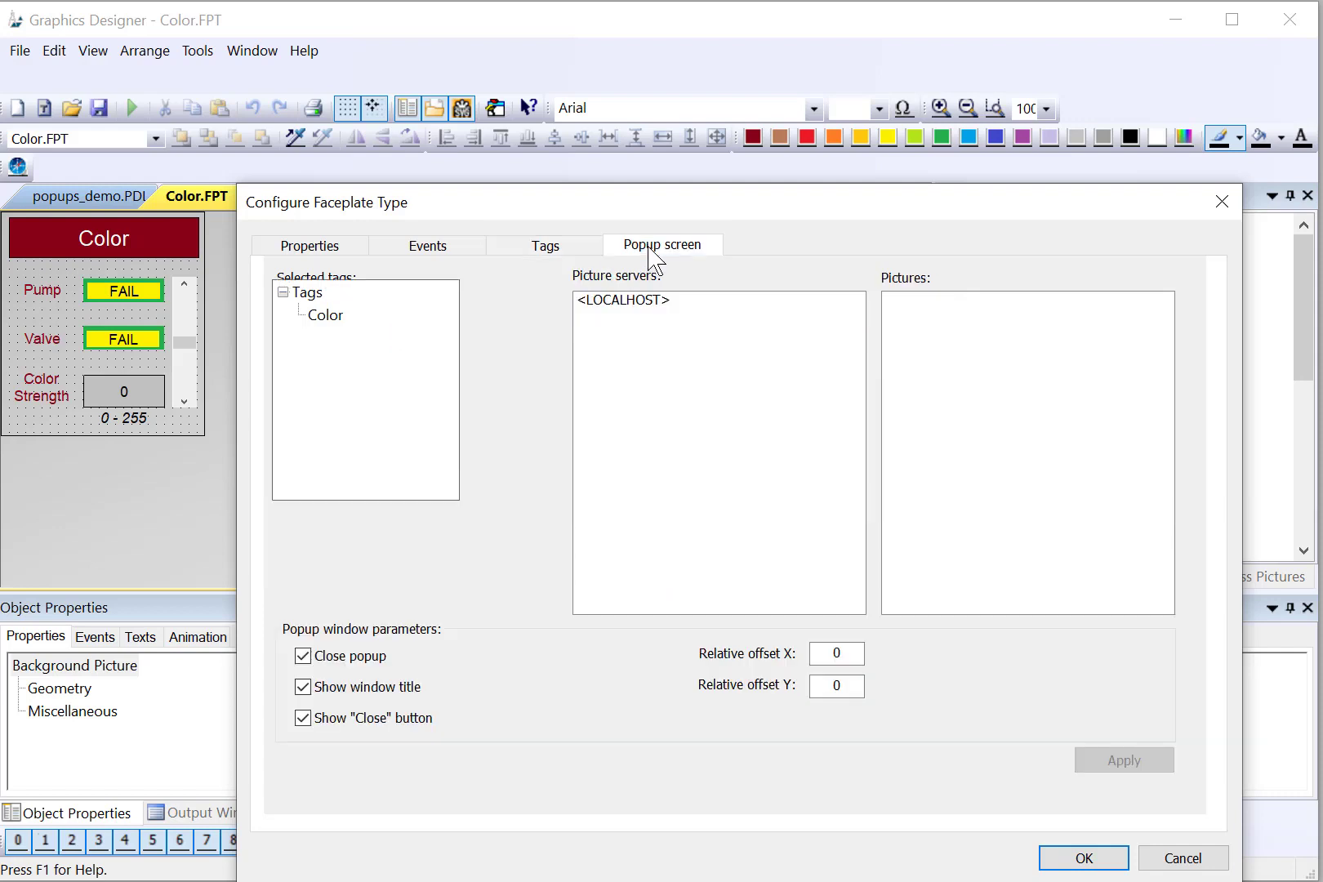
pyautogui.click(599, 302)
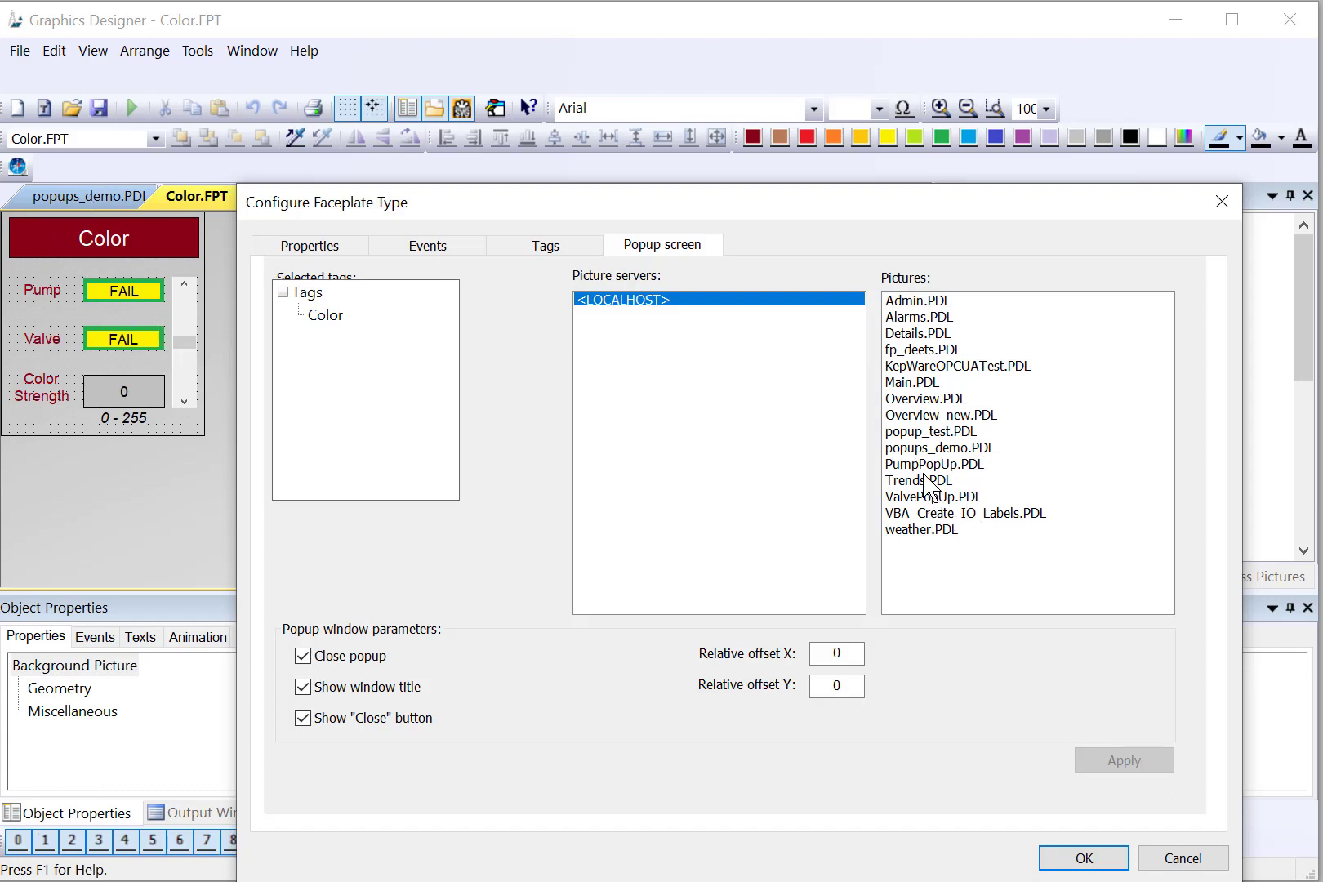
pyautogui.moveTo(910, 454); pyautogui.dragTo(324, 324)
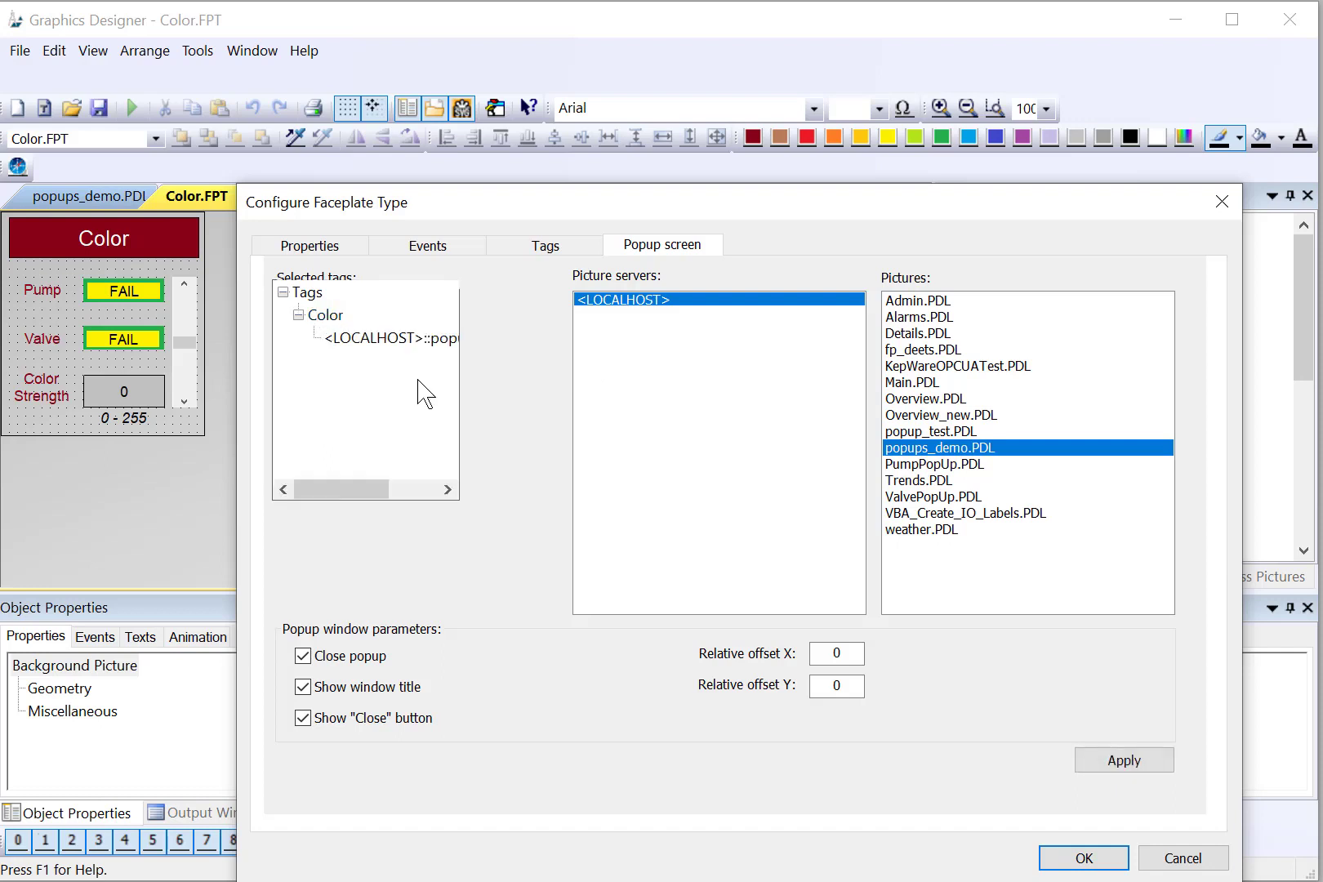
pyautogui.moveTo(355, 488); pyautogui.dragTo(425, 491)
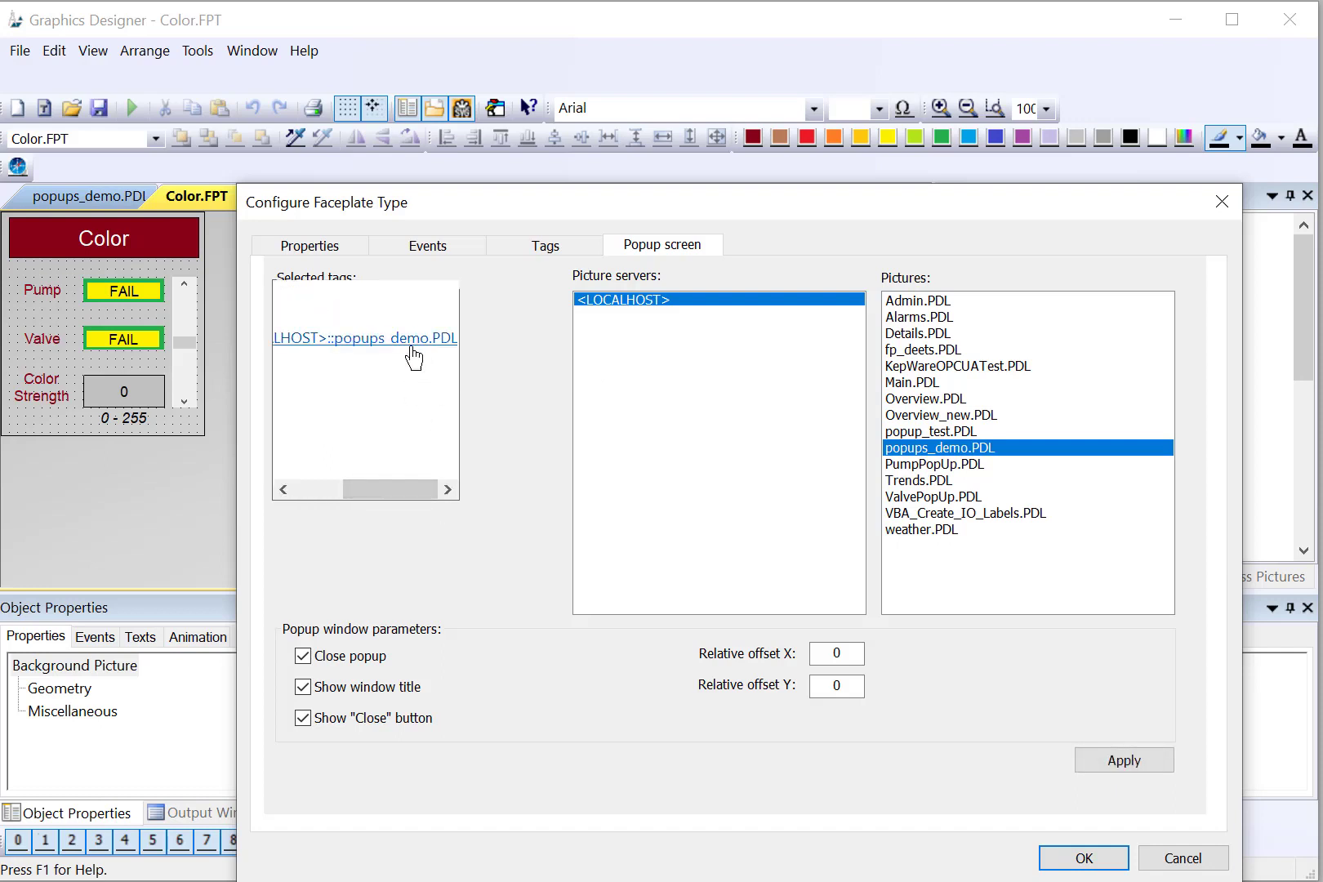
pyautogui.moveTo(397, 488); pyautogui.dragTo(325, 488)
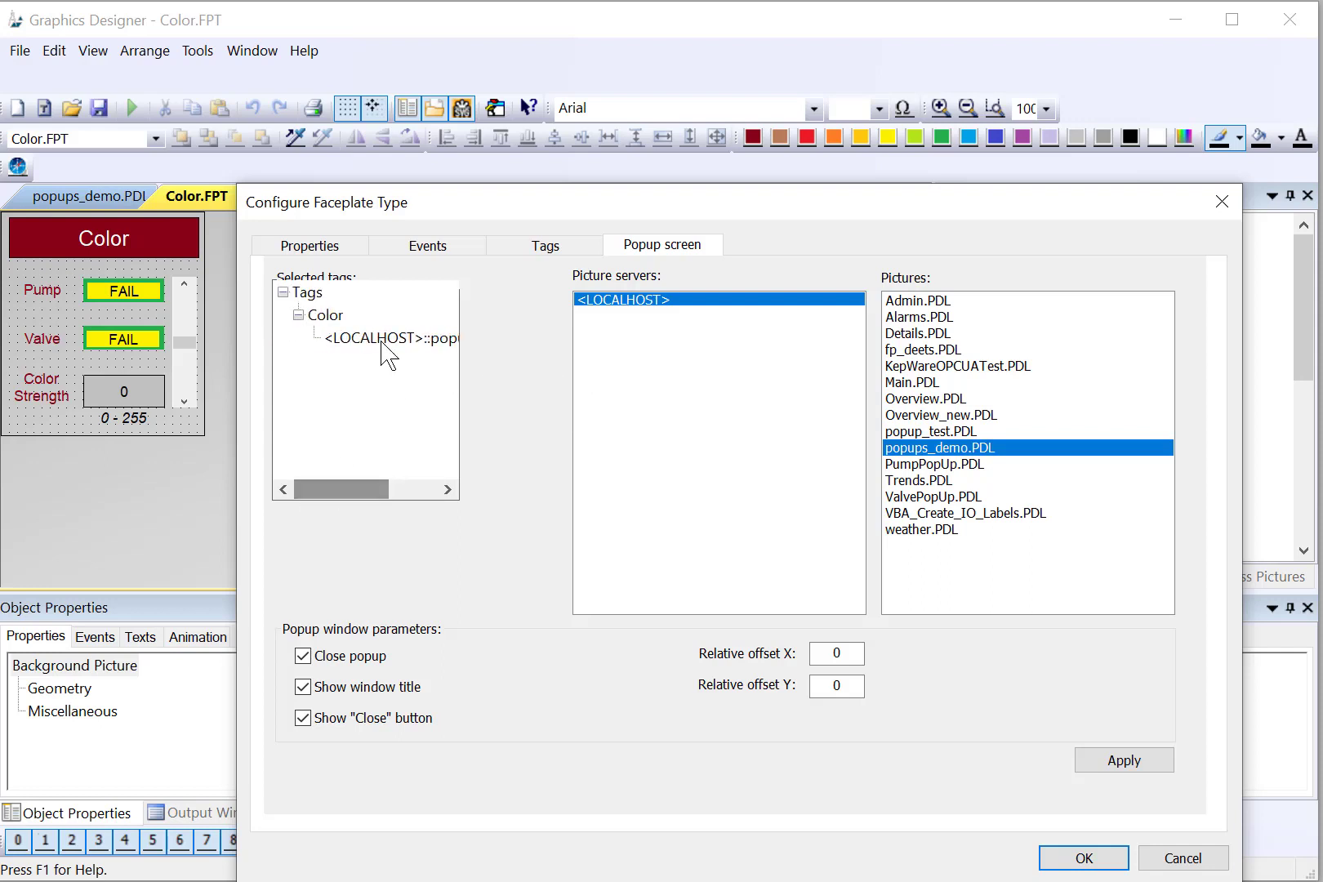
pyautogui.click(1070, 860)
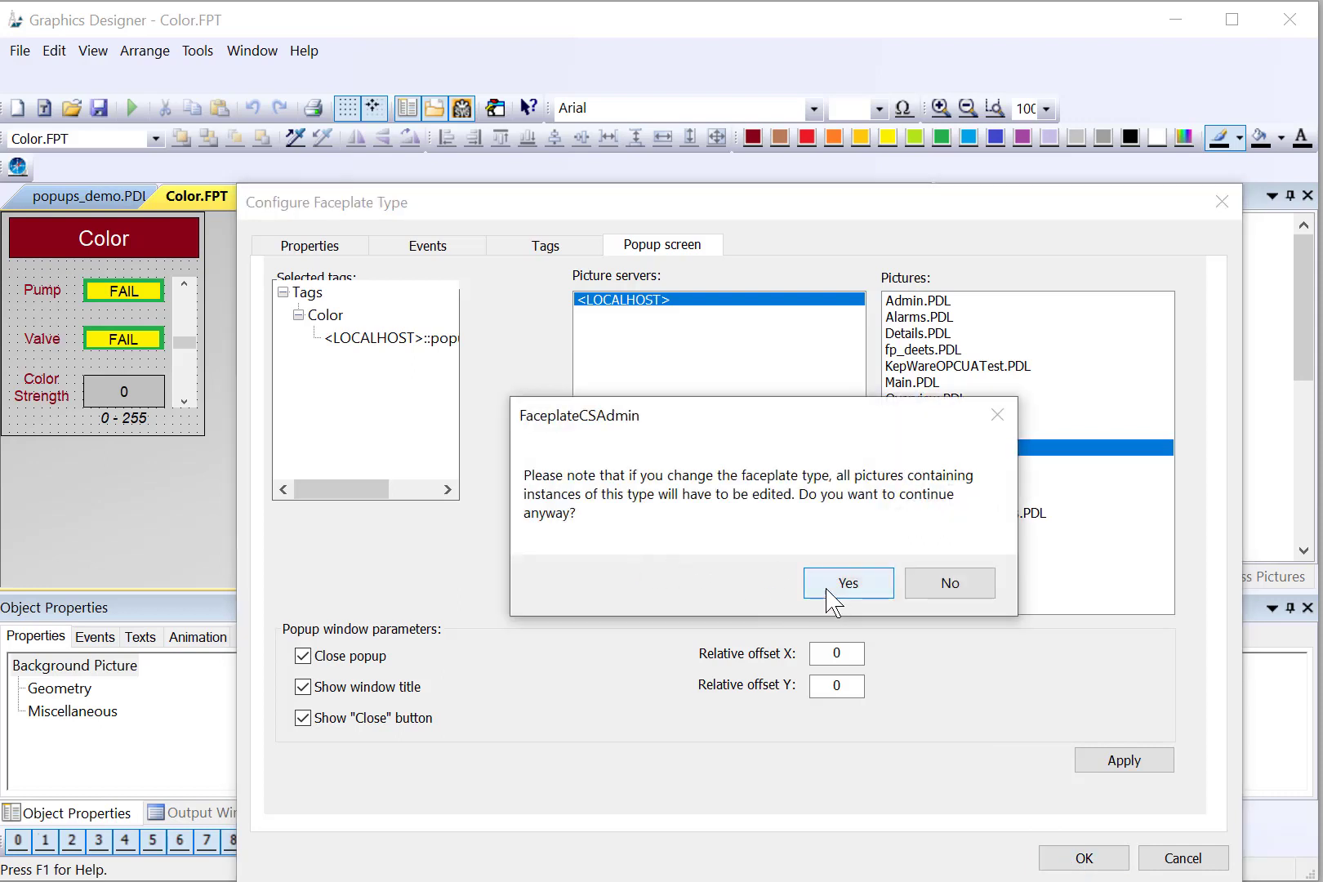
pyautogui.click(830, 585)
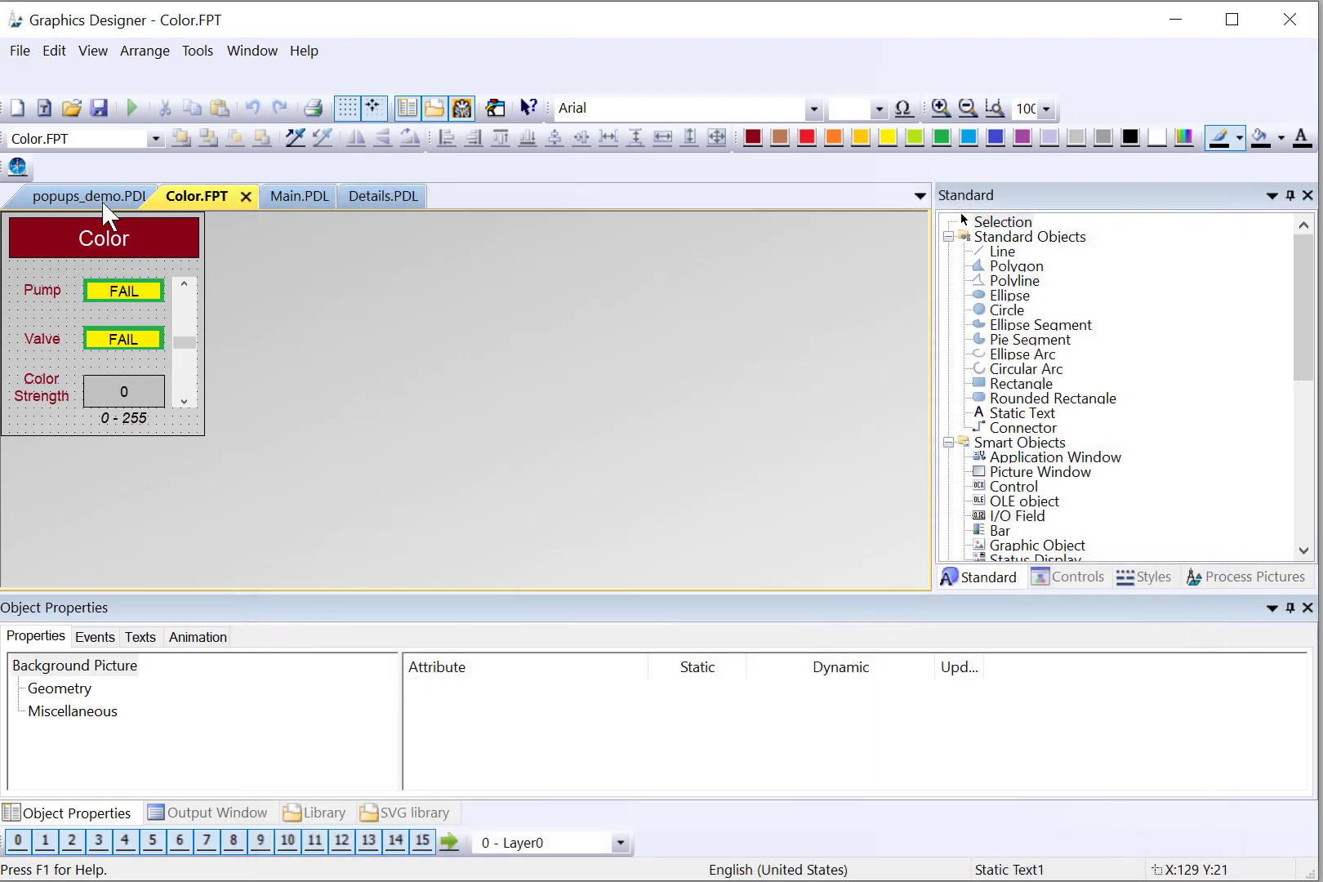
pyautogui.click(98, 108)
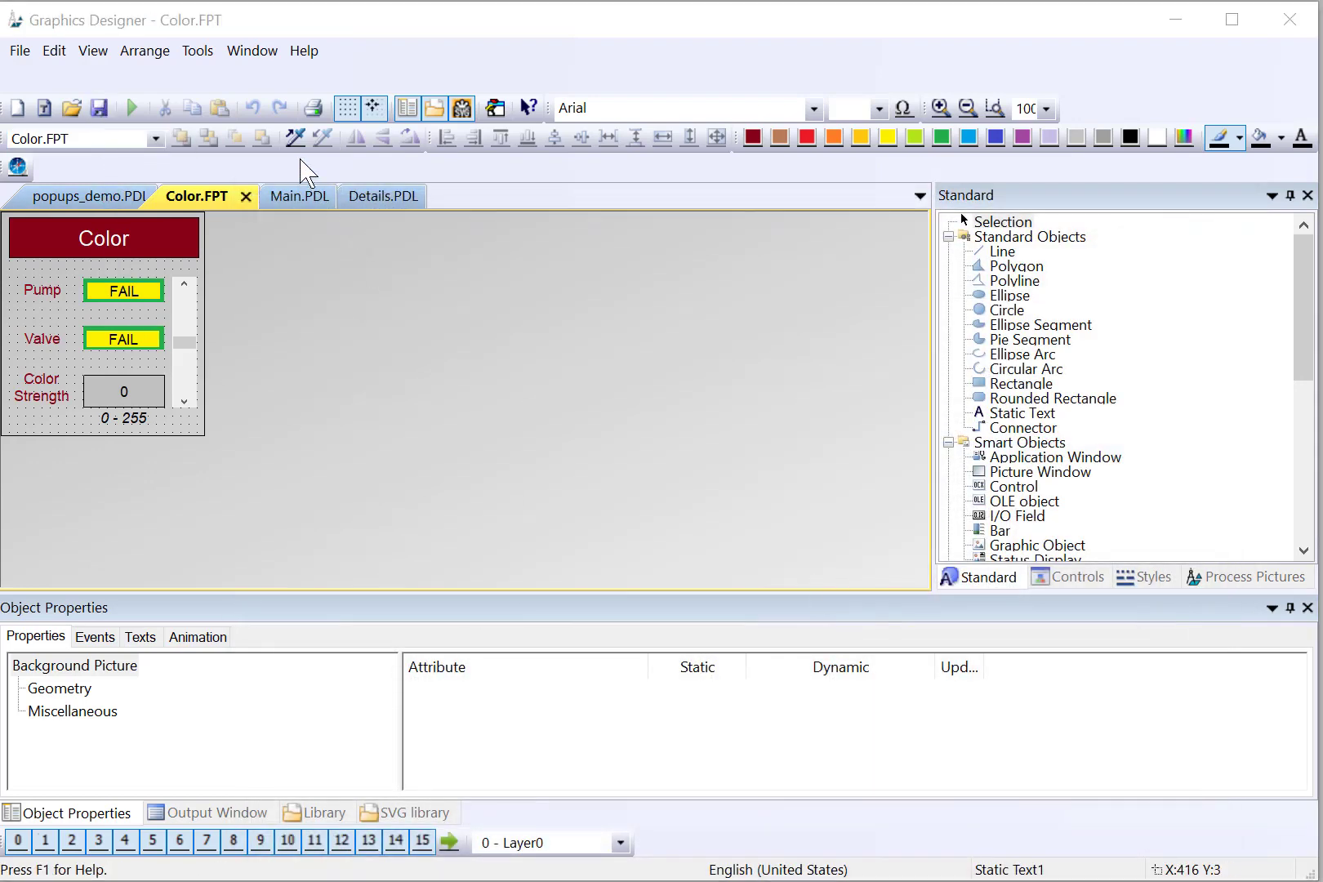
# Open Details.PDL and view fpColorRed's user-defined properties in an enlarged panel.
pyautogui.click(374, 199)
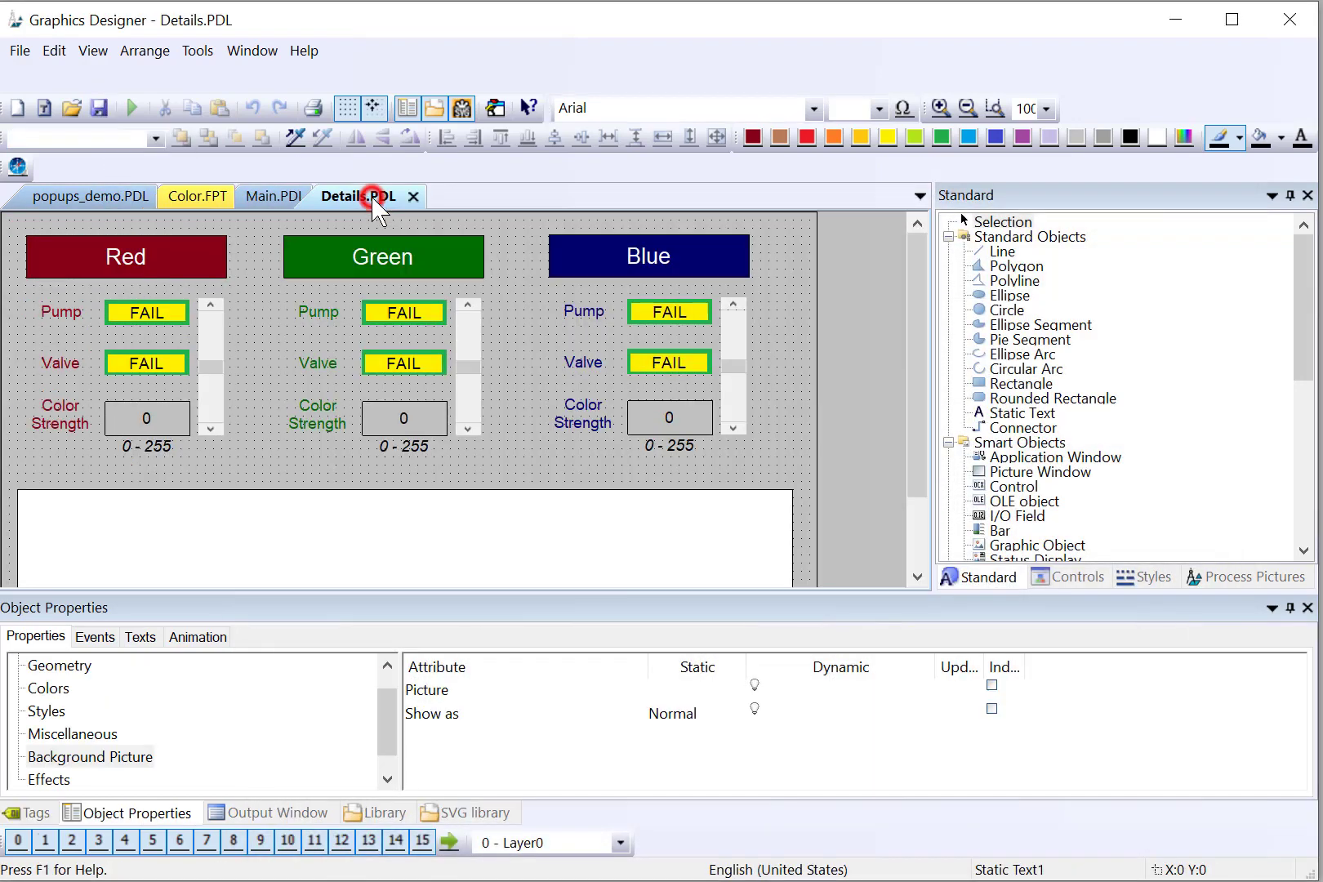
pyautogui.click(84, 253)
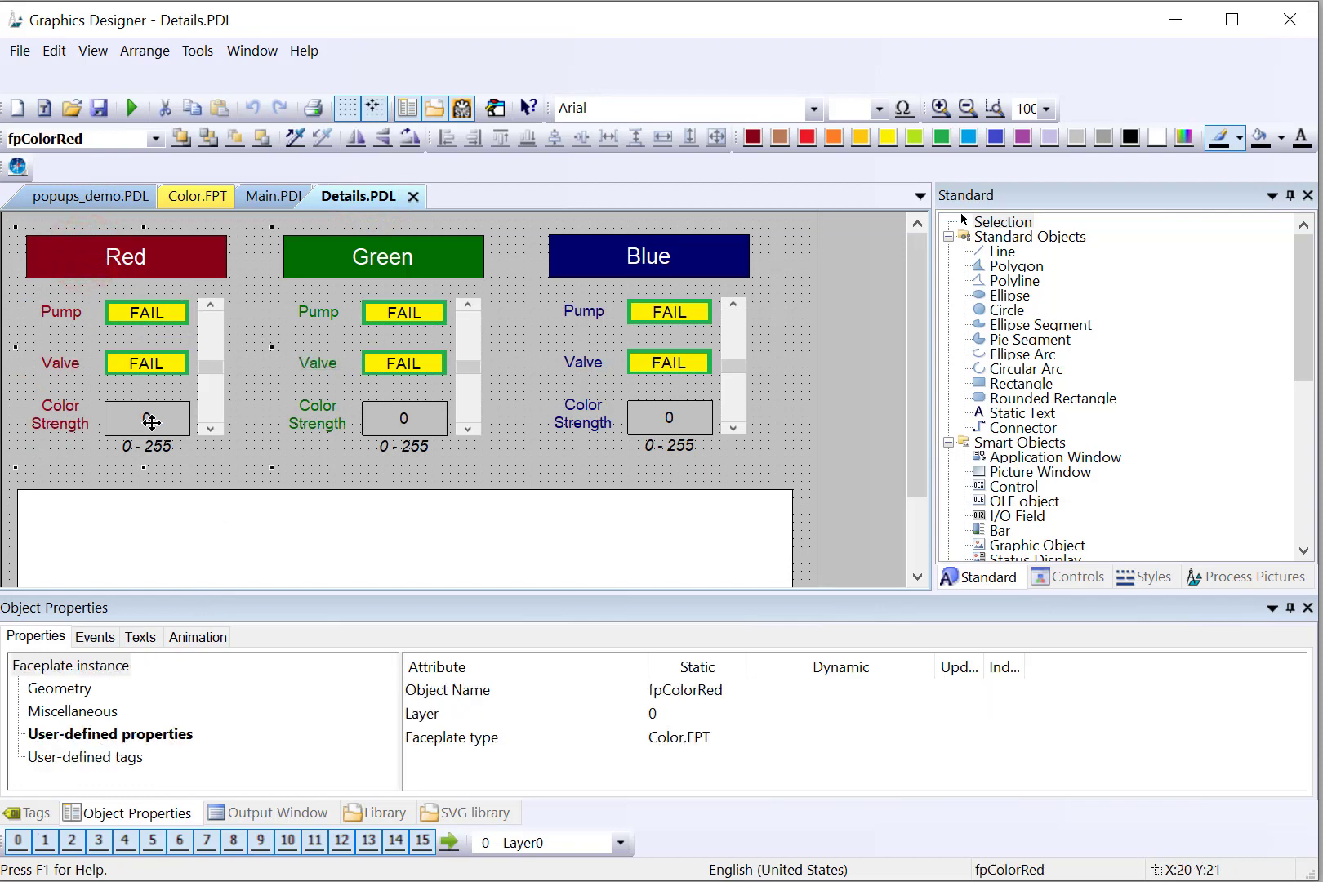
pyautogui.click(125, 735)
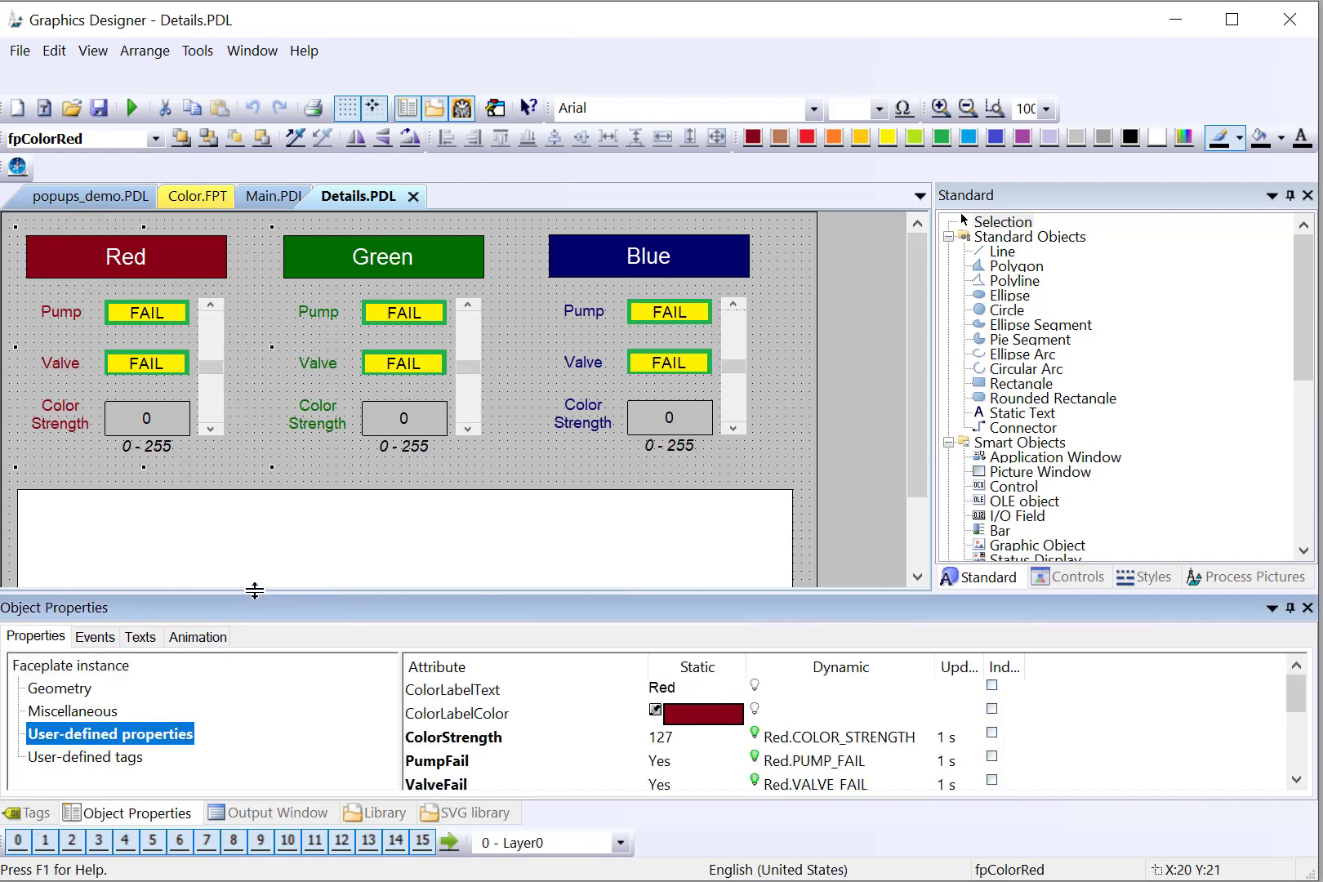
pyautogui.moveTo(253, 589); pyautogui.dragTo(253, 463)
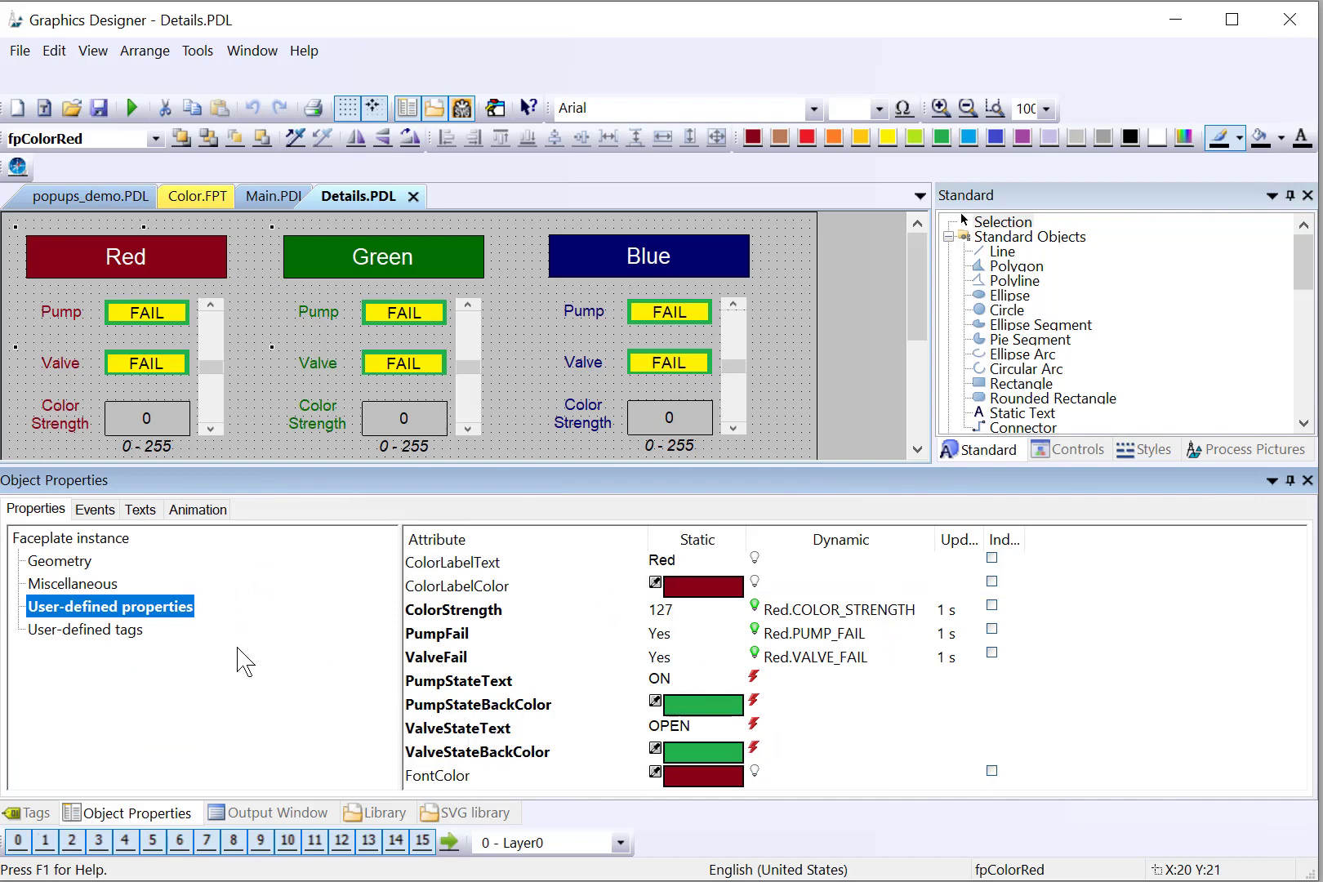
# Inspect fpColorRed's user-defined tags and events, then bring up the Color tag's context menu.
pyautogui.click(114, 628)
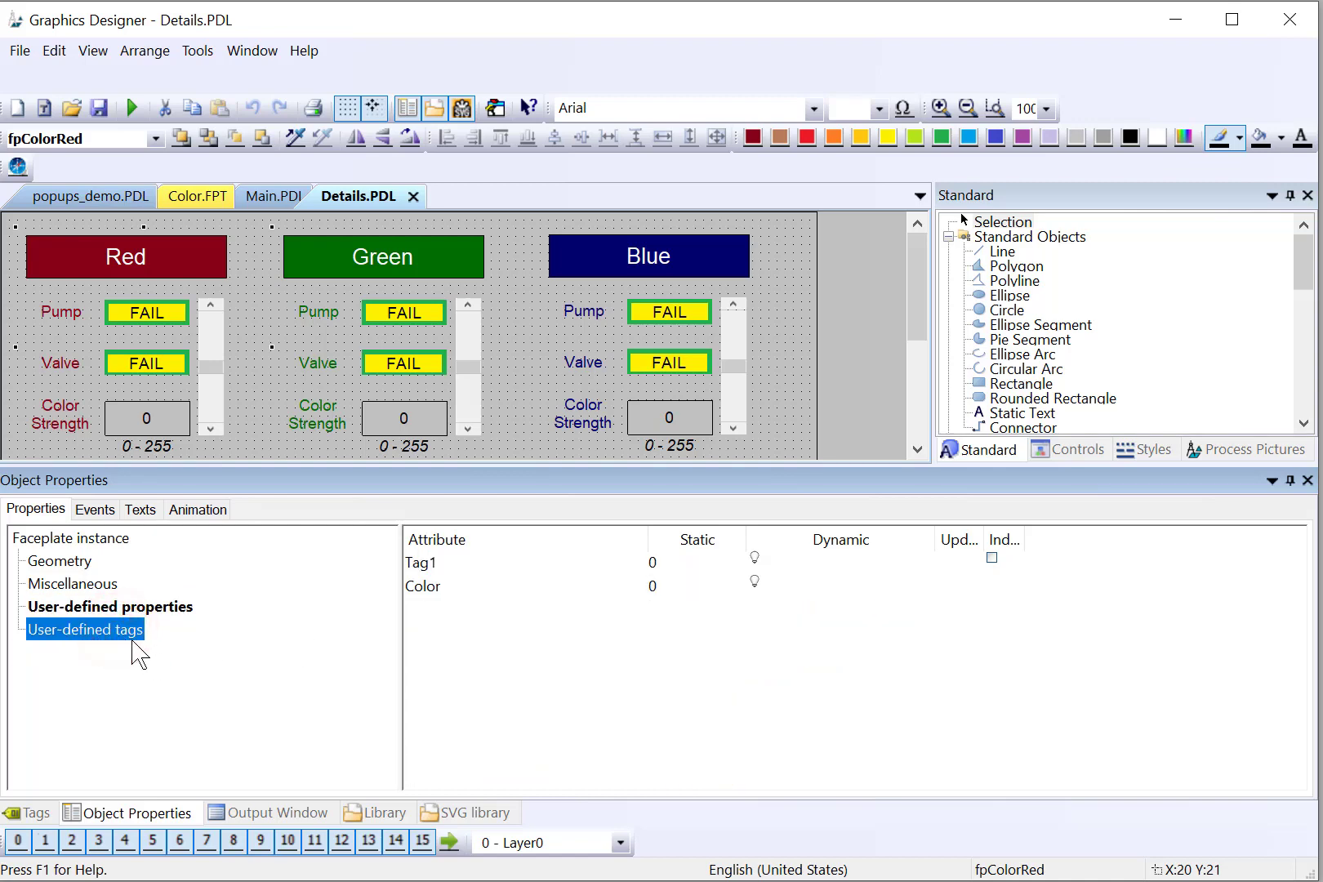
pyautogui.click(93, 510)
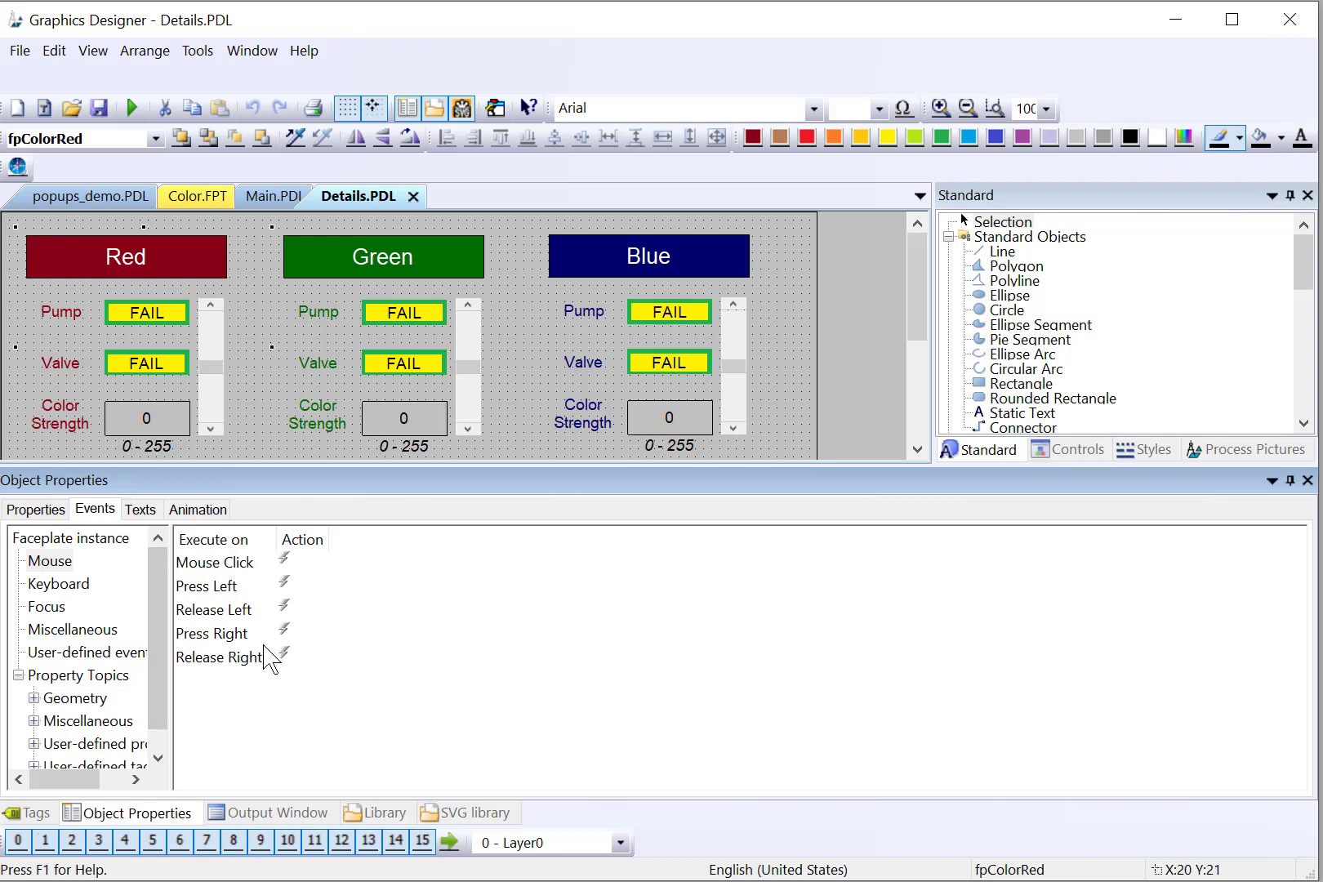
pyautogui.click(39, 509)
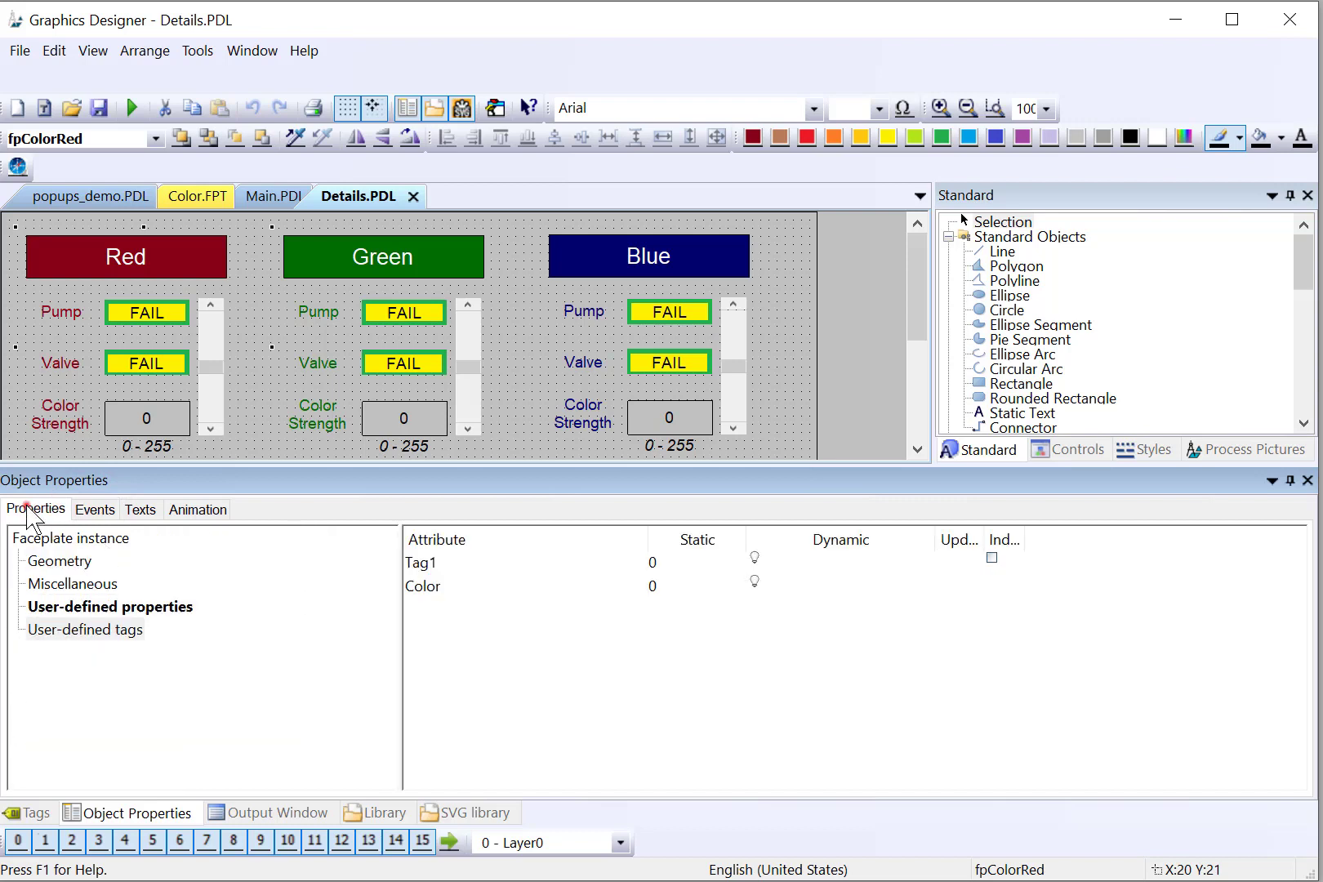
pyautogui.click(423, 586)
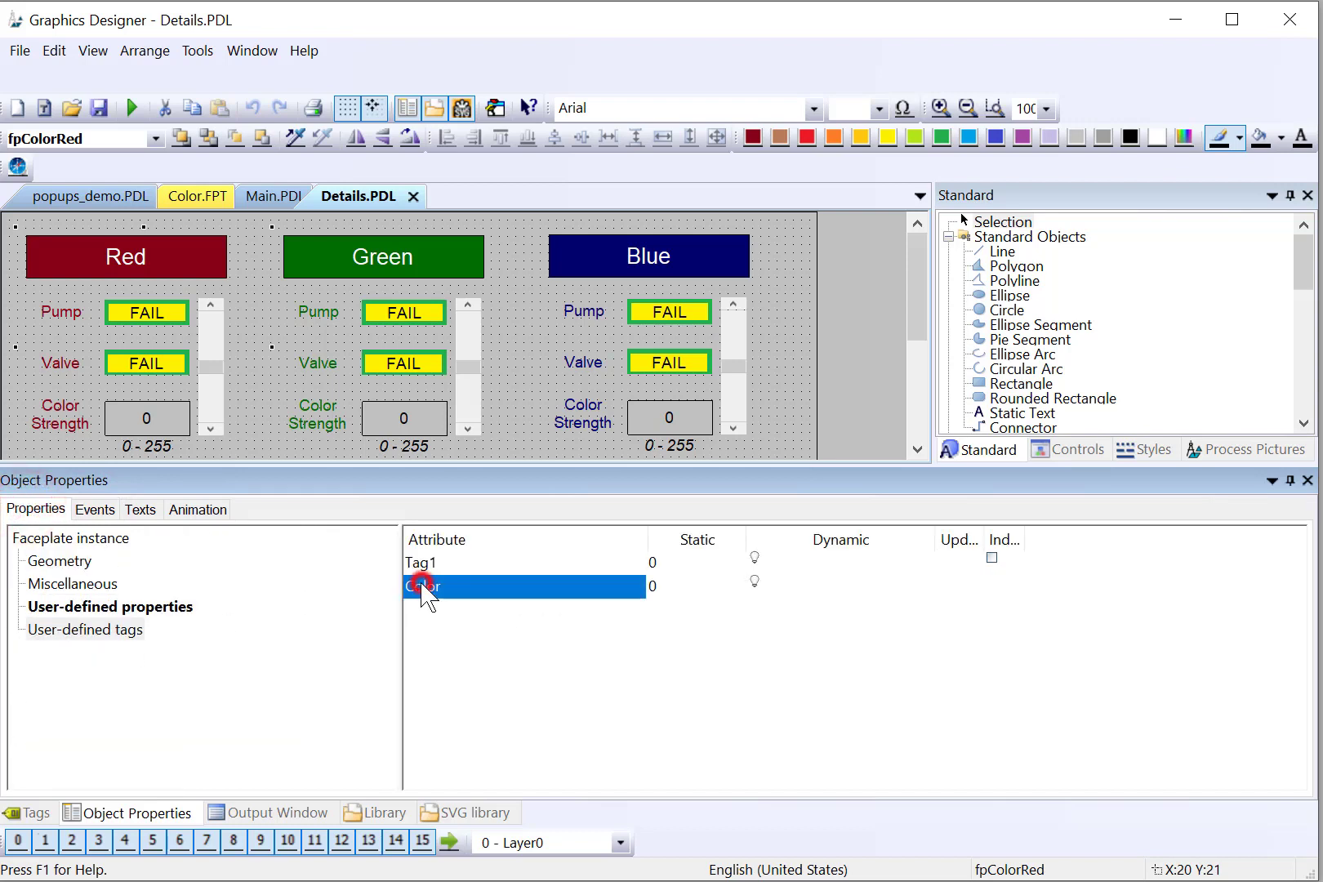
pyautogui.rightClick(755, 586)
# Drag the Red structure instance from the structure instances list onto fpColorRed's Color attribute.
pyautogui.click(23, 812)
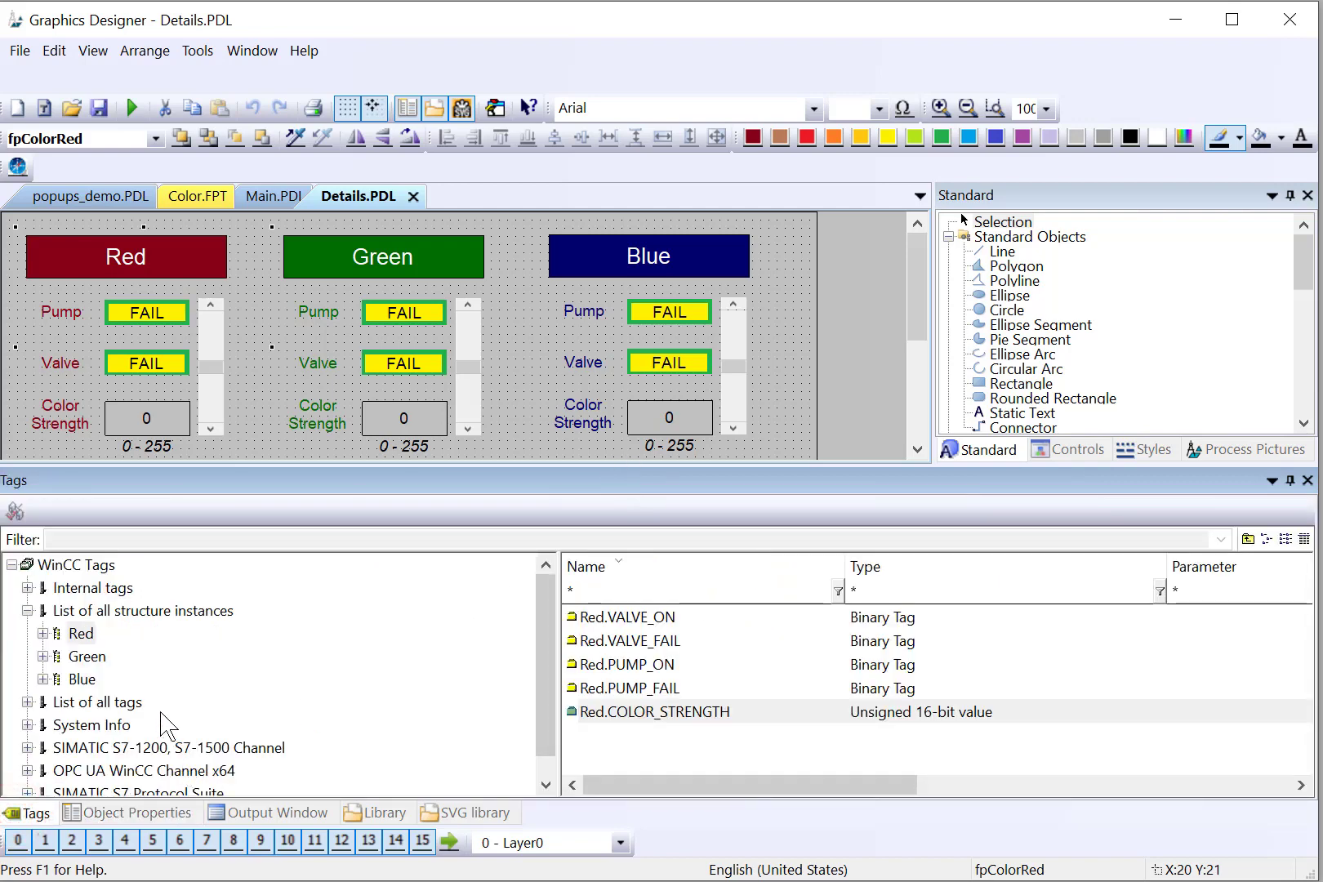
pyautogui.scroll(-1, 163, 722)
pyautogui.click(64, 588)
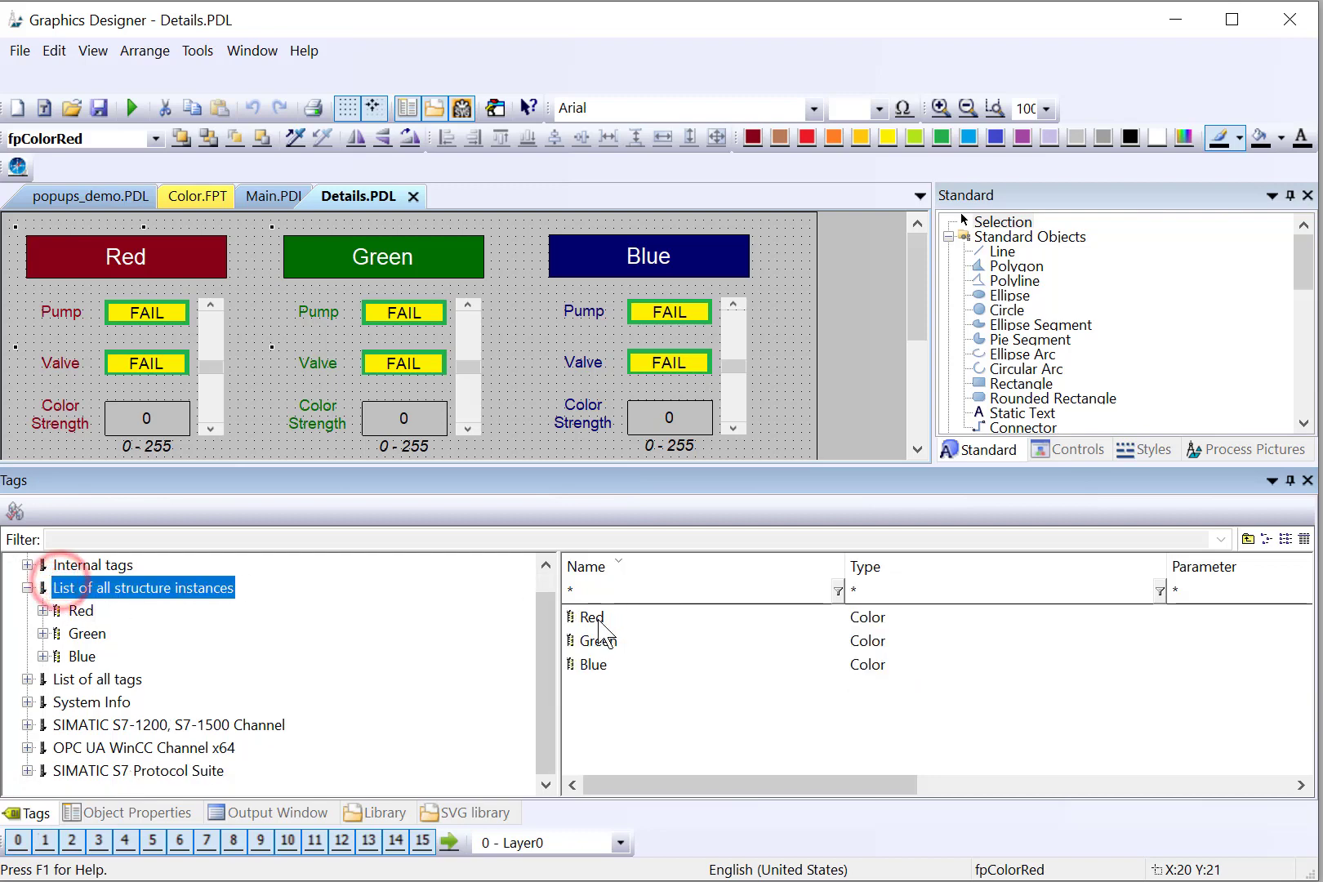
pyautogui.moveTo(591, 617); pyautogui.dragTo(145, 333)
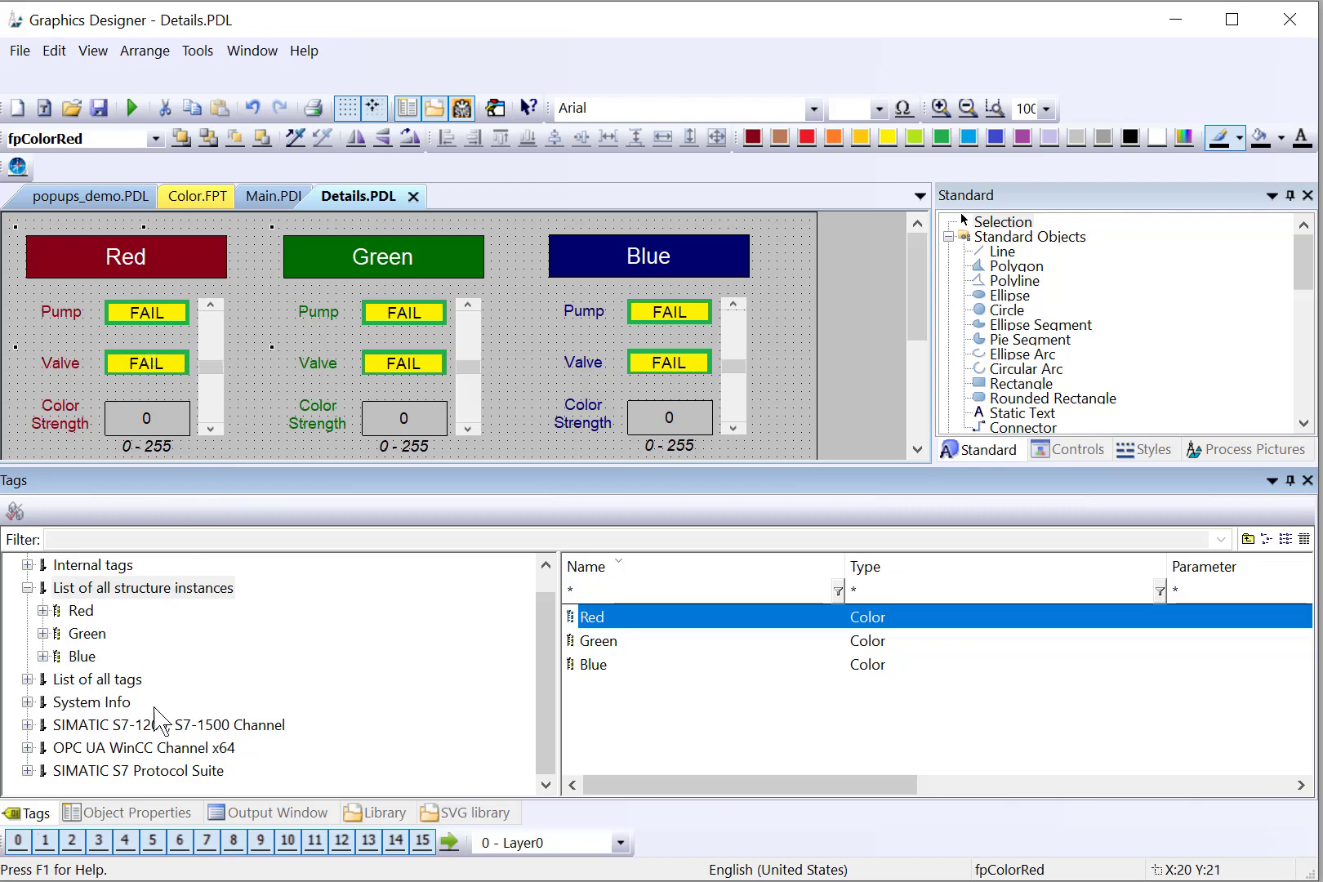
pyautogui.click(144, 813)
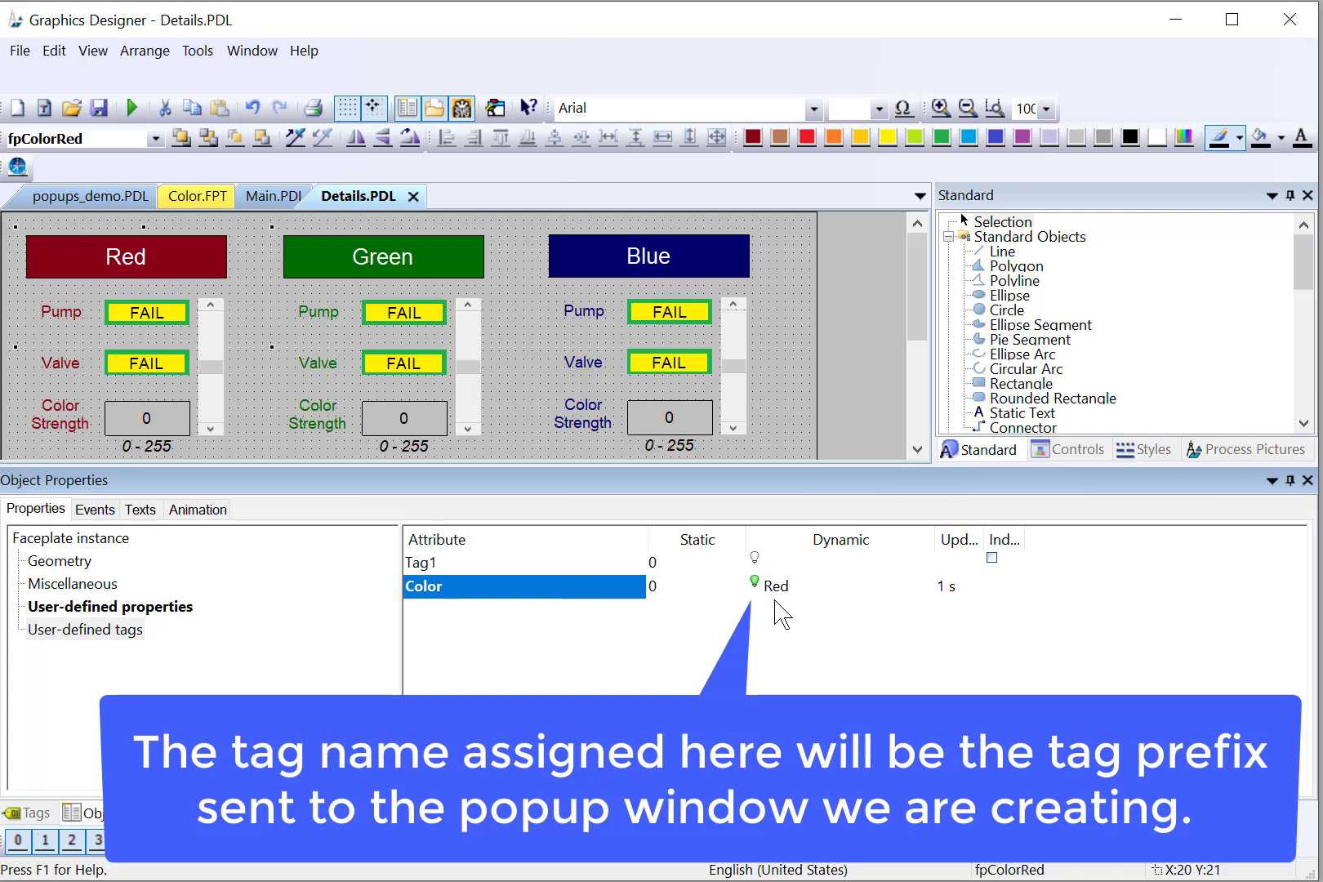
# Open the VB action for fpColorRed's Mouse Click event.
pyautogui.click(93, 508)
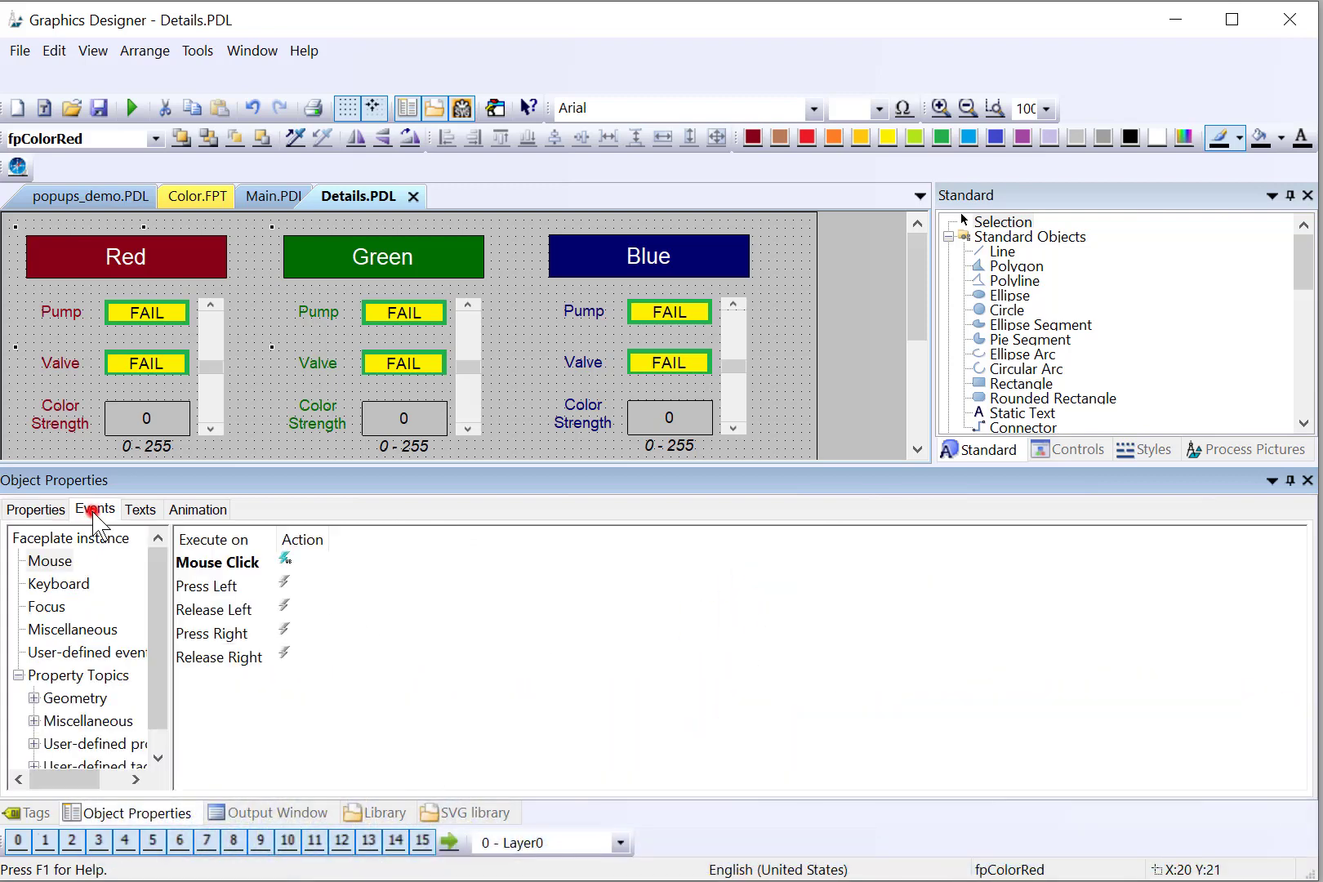
pyautogui.click(206, 565)
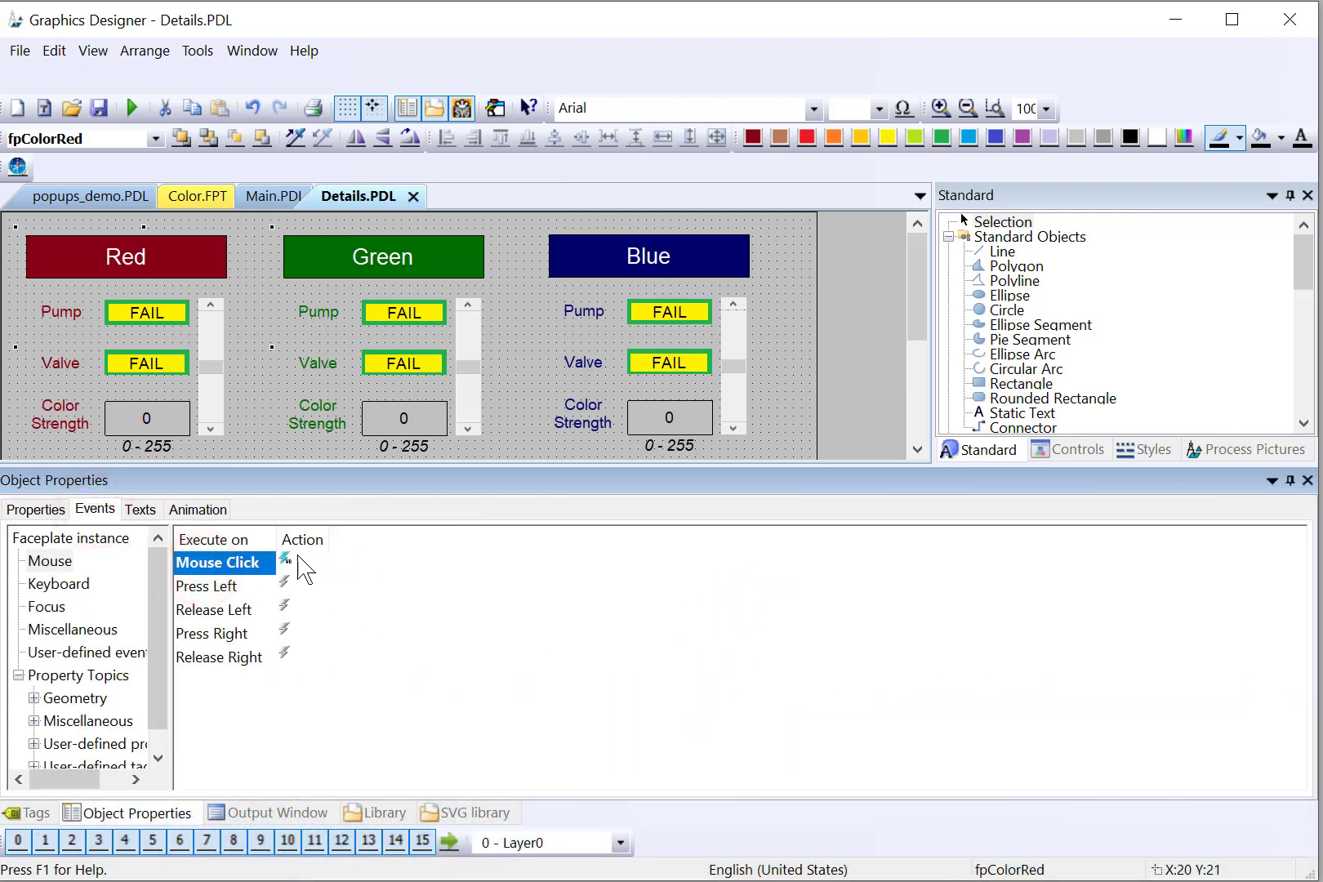
pyautogui.doubleClick(285, 559)
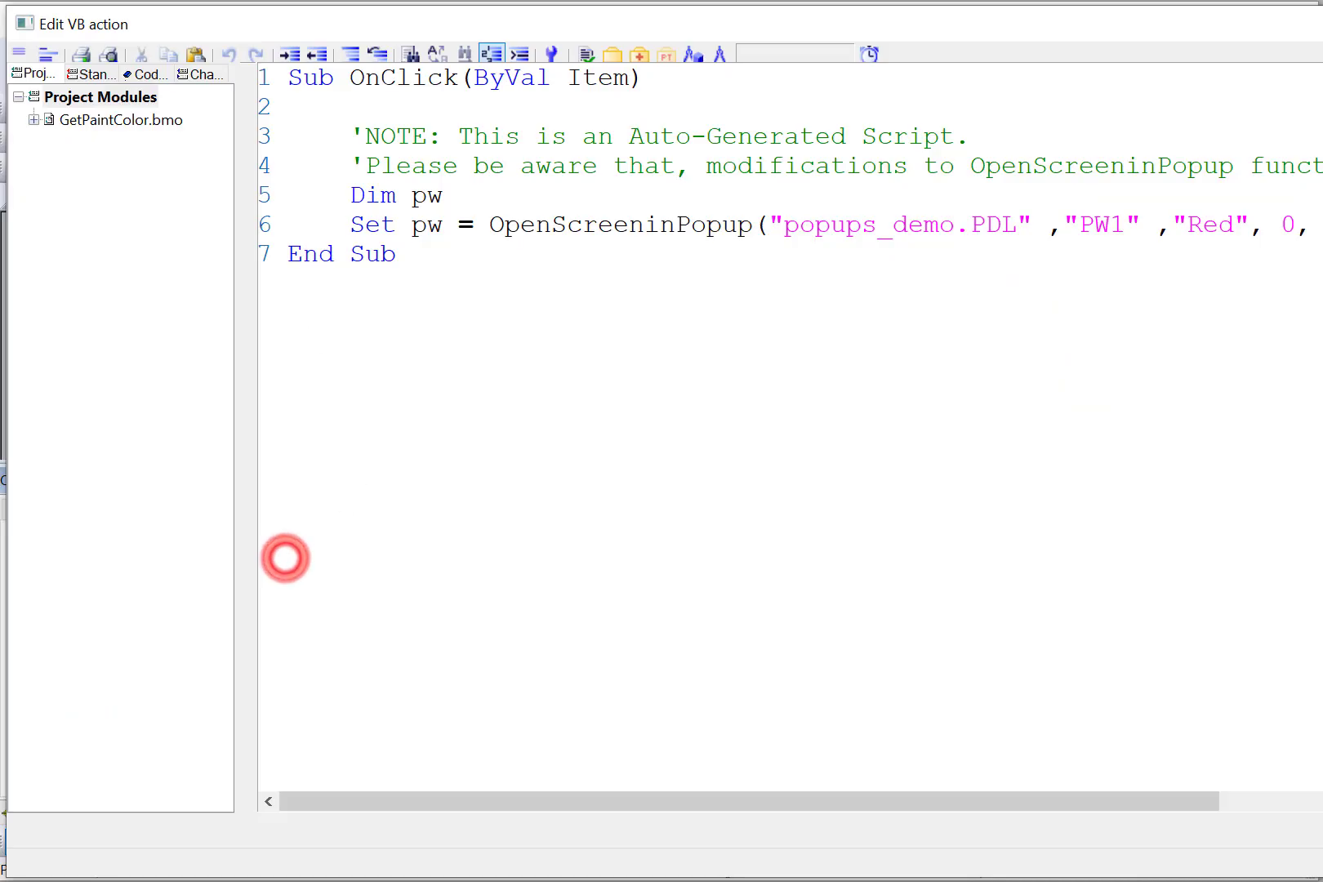
pyautogui.doubleClick(448, 15)
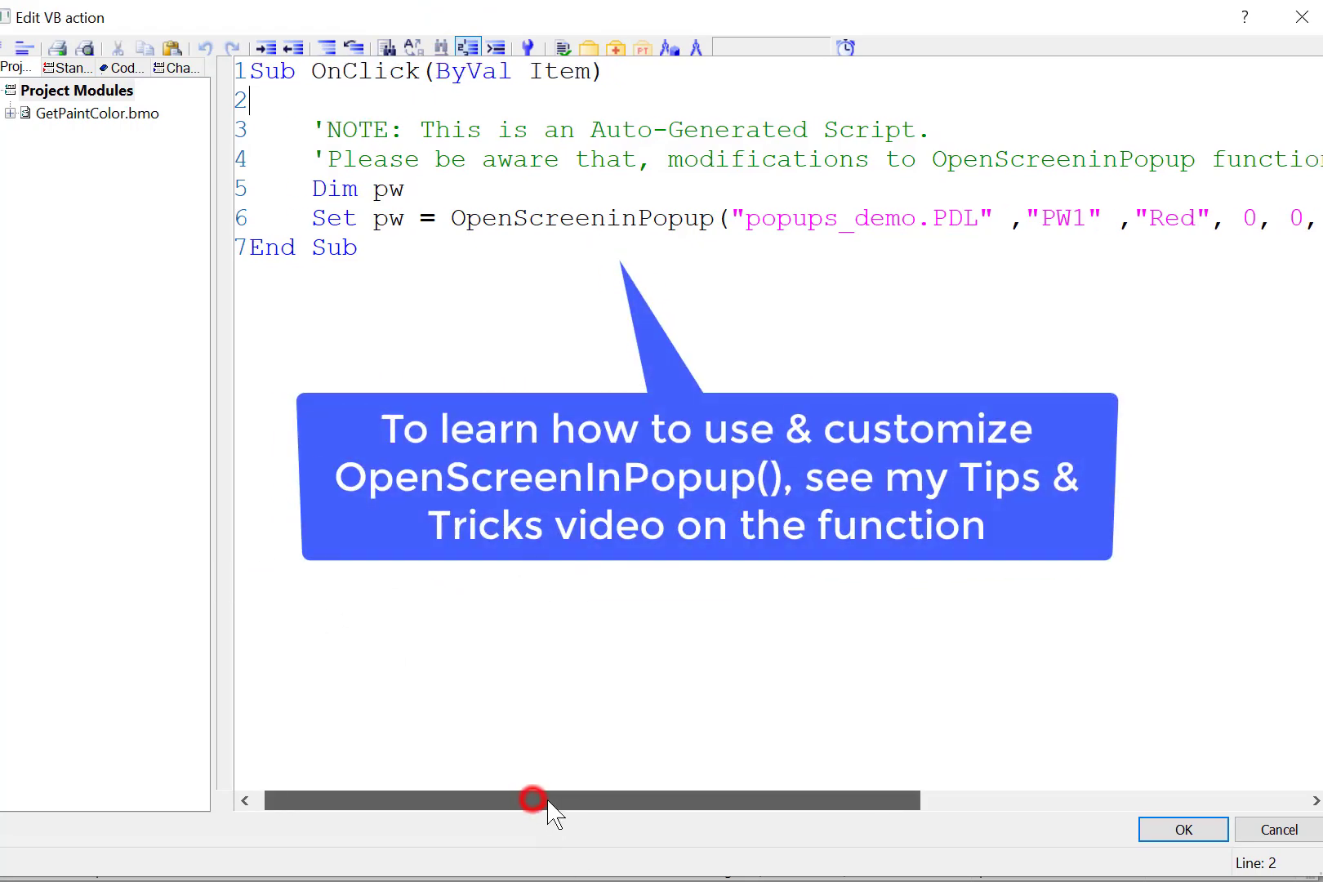
pyautogui.moveTo(532, 801)
pyautogui.mouseDown()
pyautogui.moveTo(620, 814)
pyautogui.moveTo(688, 805)
pyautogui.moveTo(620, 800)
pyautogui.moveTo(638, 796)
pyautogui.moveTo(688, 800)
pyautogui.mouseUp()
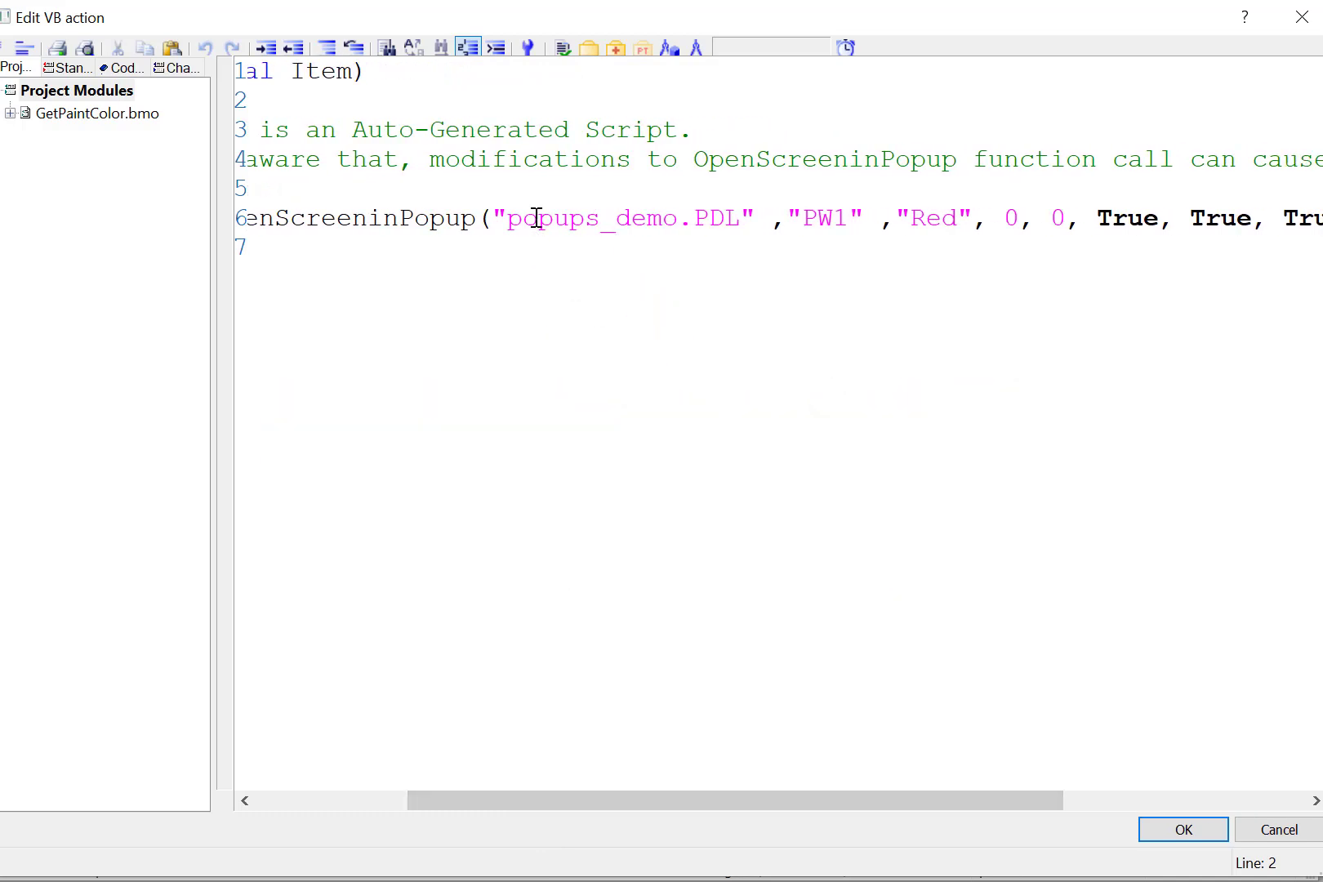
# Inspect the popups_demo, 'Red' and final True arguments of the OpenScreeninPopup call.
pyautogui.doubleClick(537, 218)
pyautogui.click(575, 319)
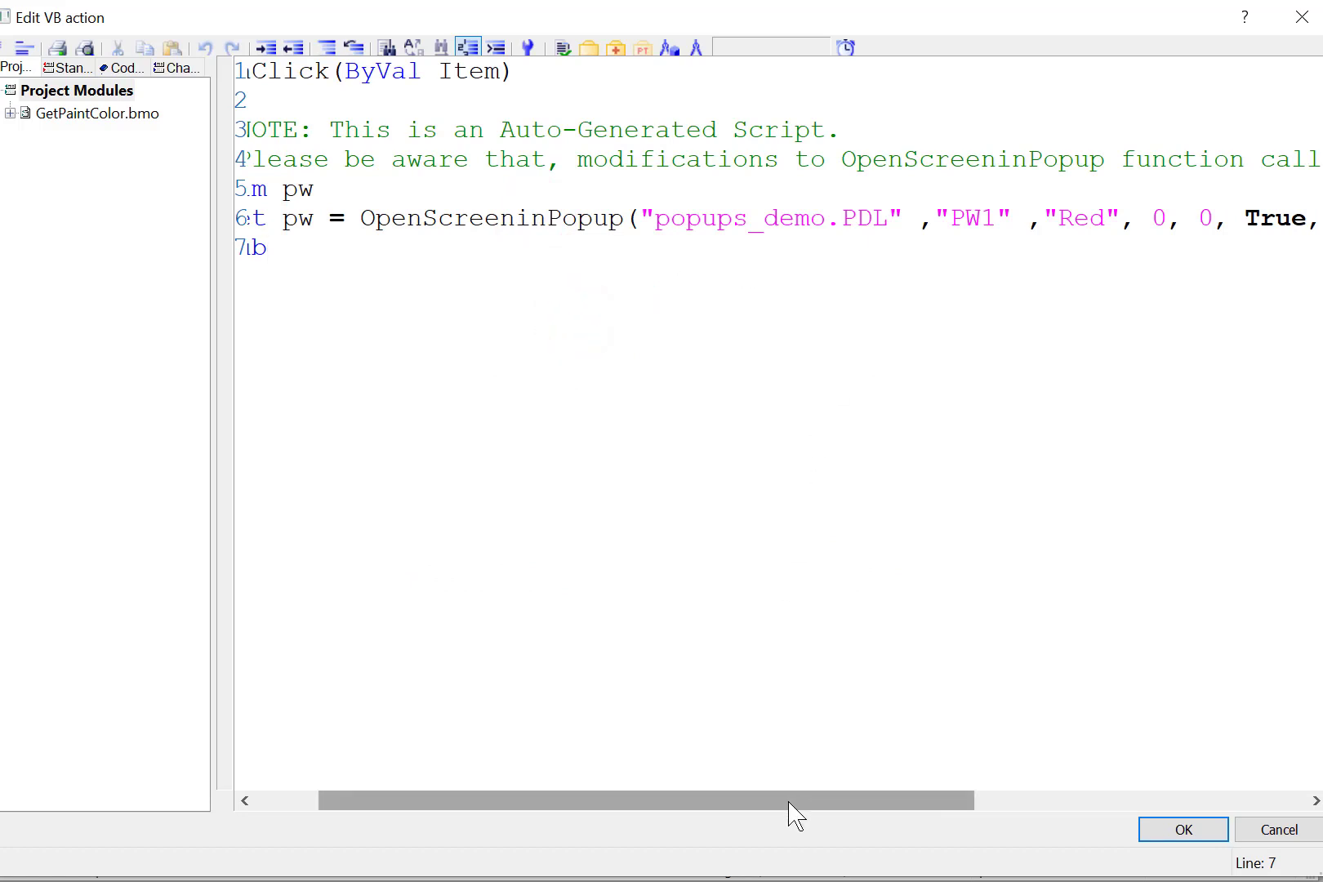
pyautogui.moveTo(787, 797); pyautogui.dragTo(1035, 797)
pyautogui.doubleClick(650, 218)
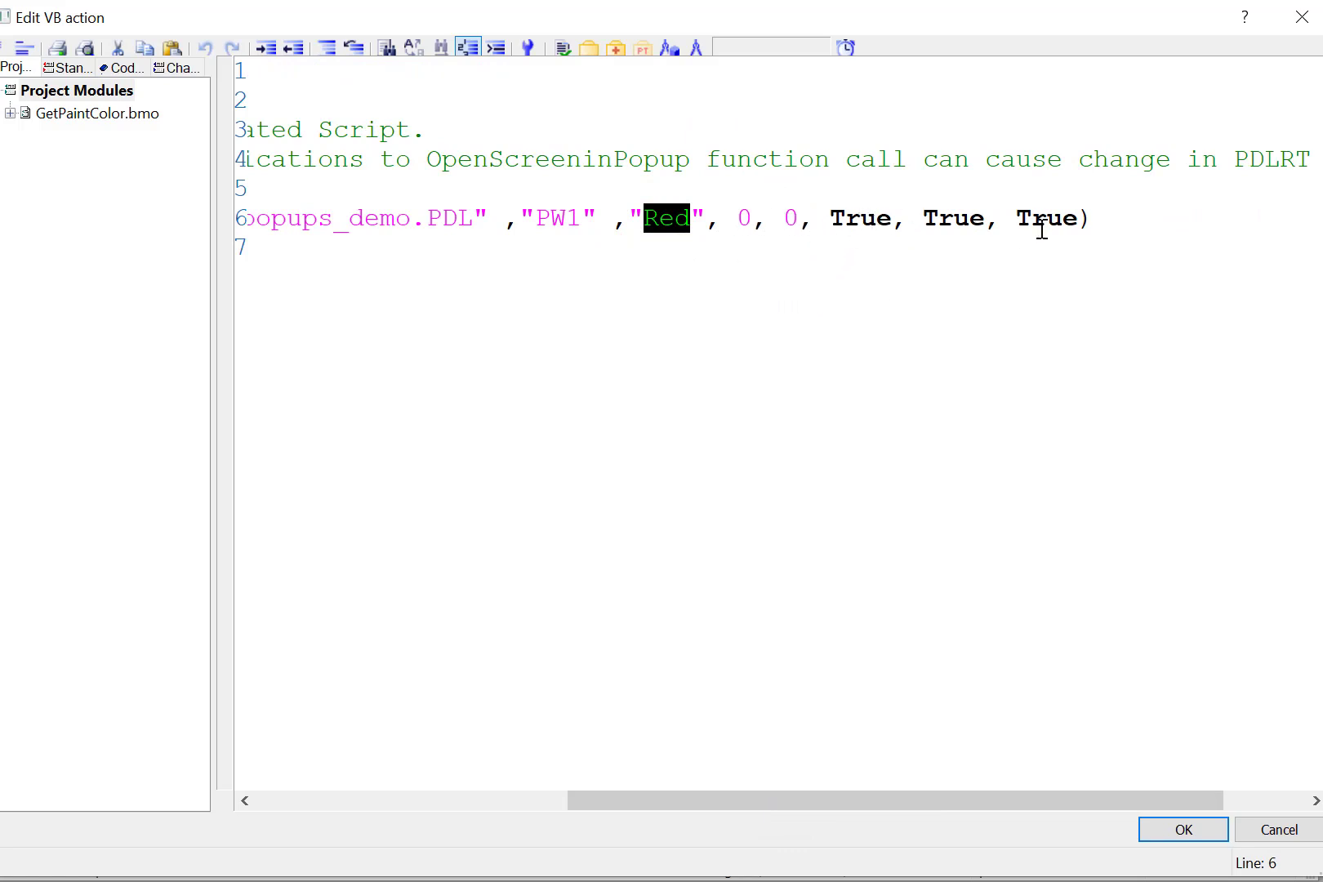
pyautogui.doubleClick(1030, 220)
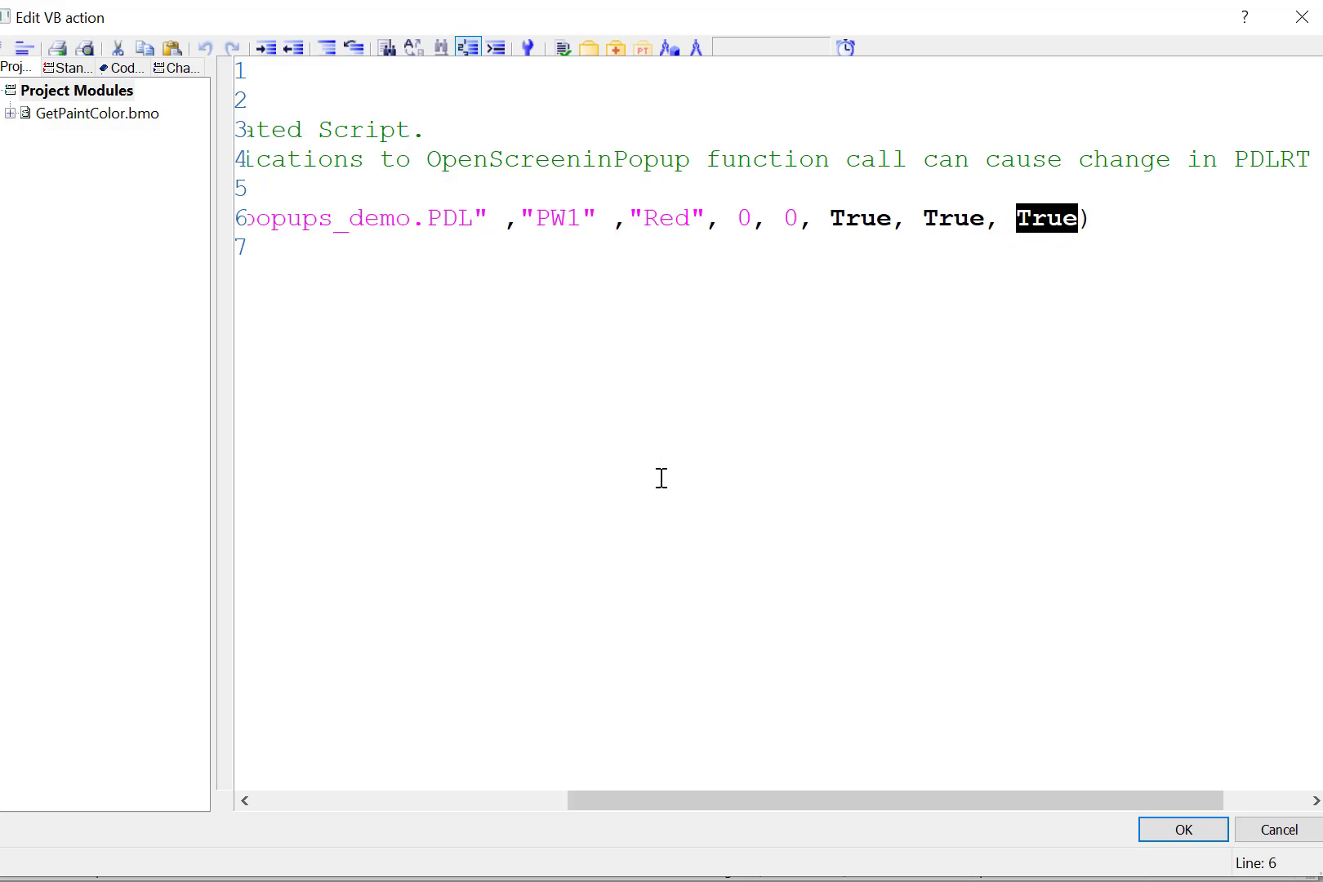
# Close the script, link Green and Blue structure instances to their faceplates, and save Details.PDL.
pyautogui.click(1148, 832)
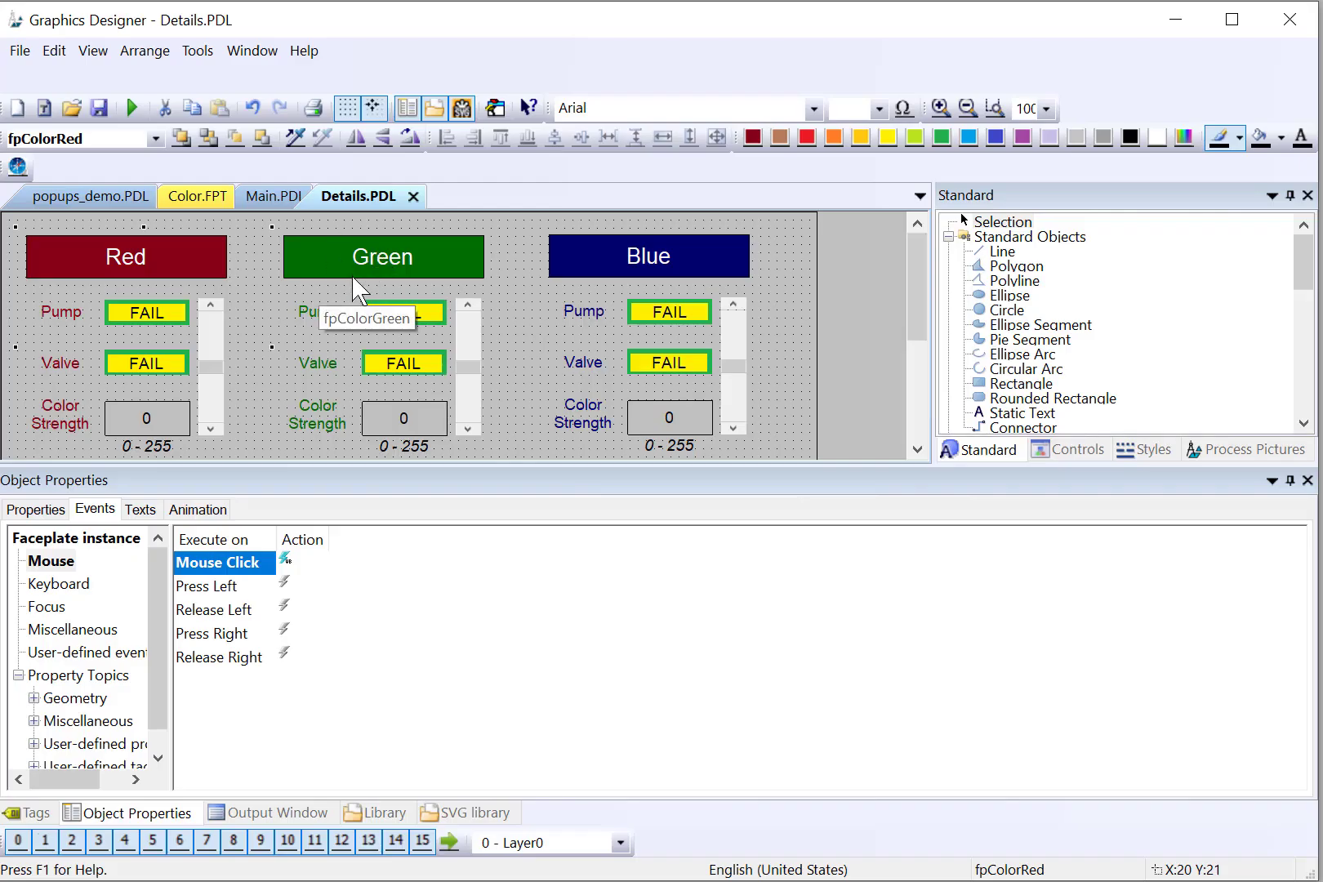
pyautogui.click(352, 278)
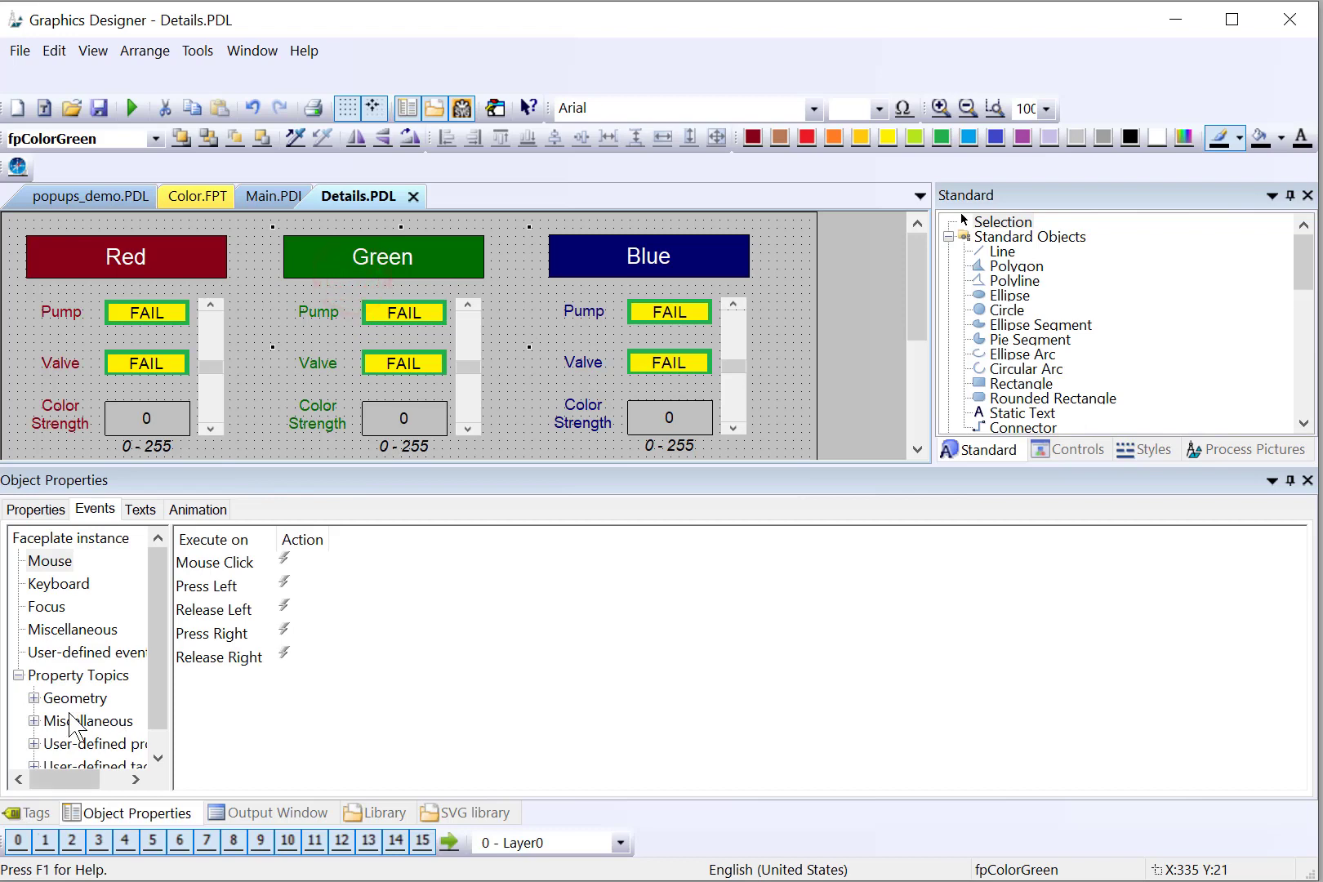
pyautogui.click(31, 813)
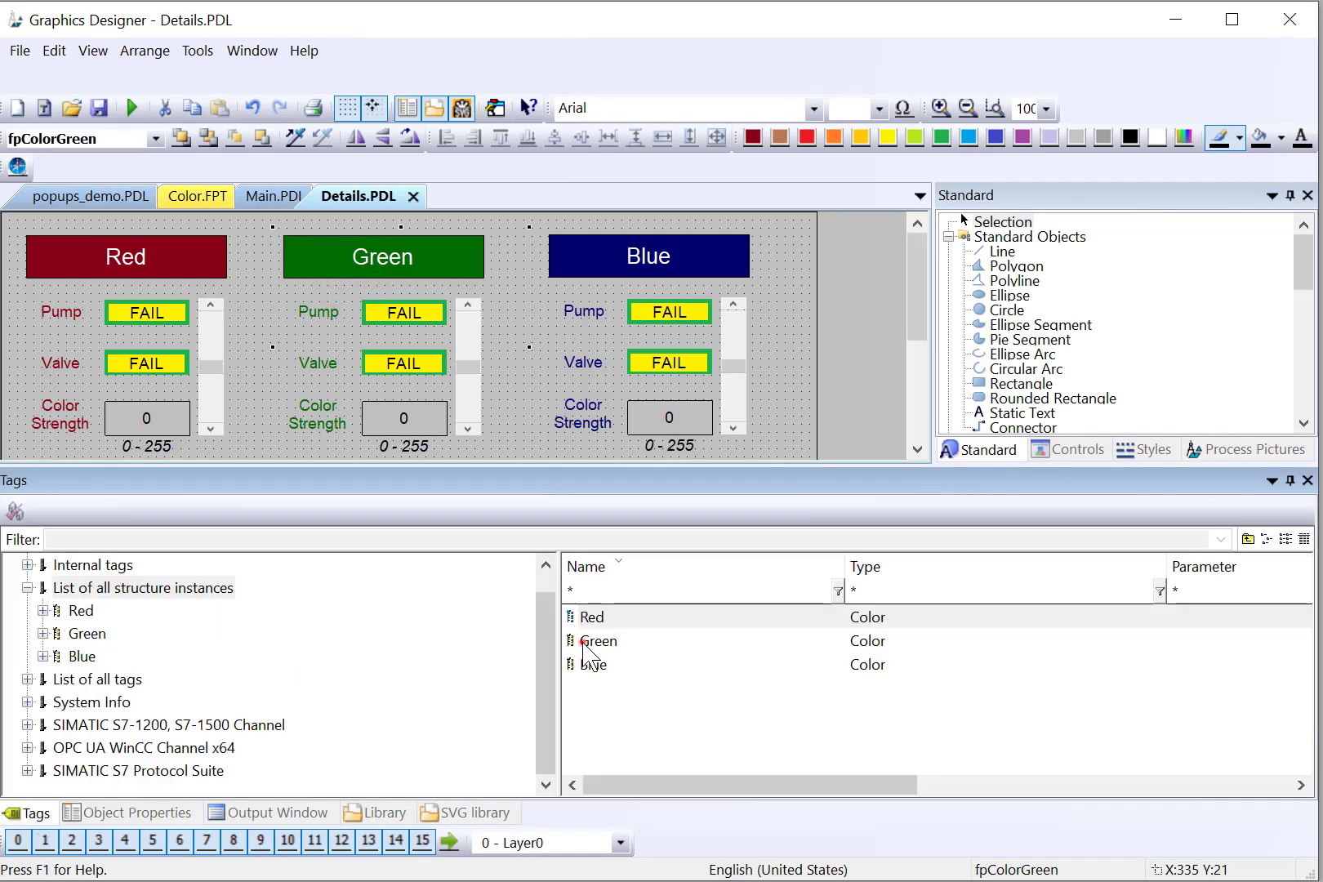
pyautogui.moveTo(584, 645); pyautogui.dragTo(369, 292)
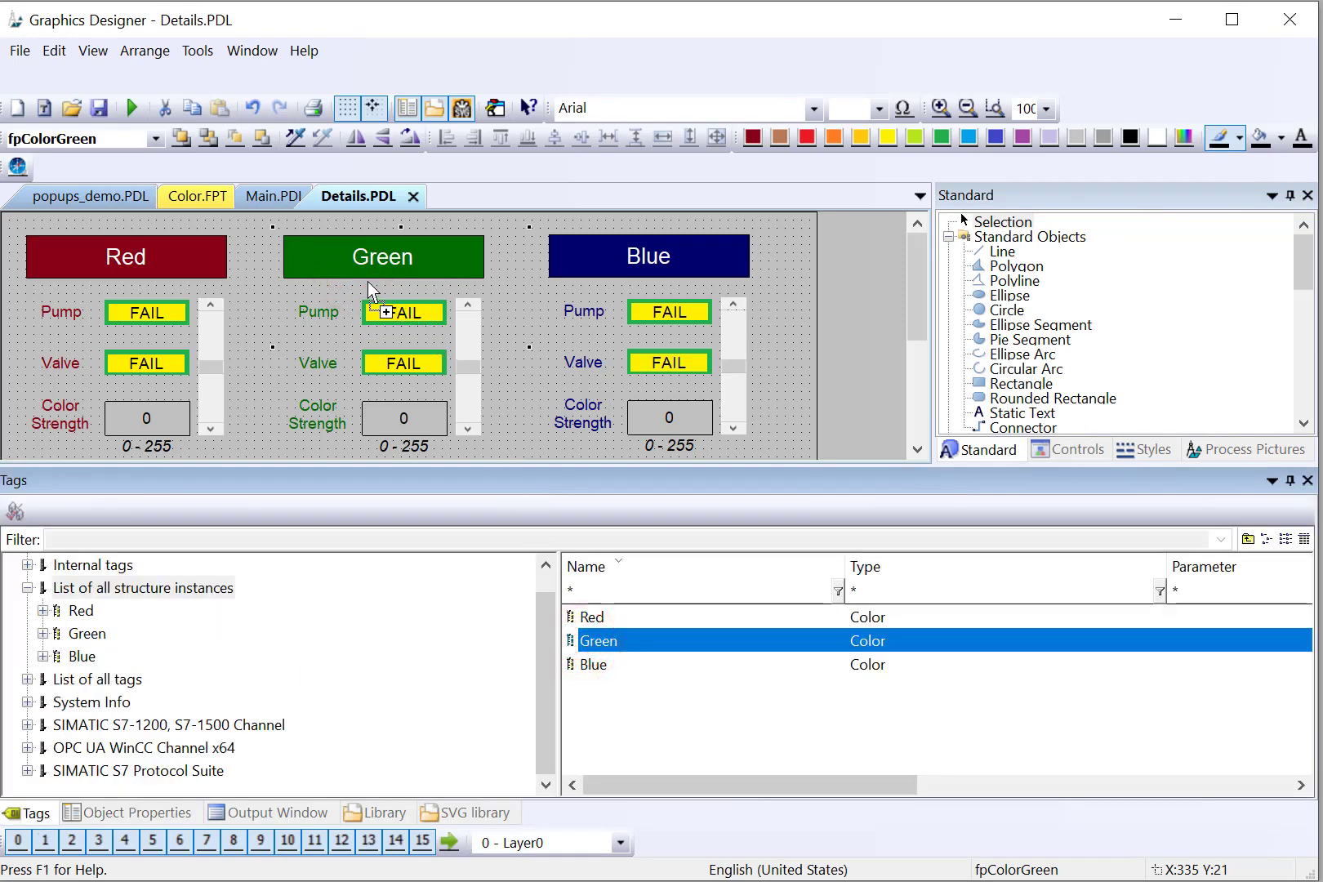
pyautogui.moveTo(592, 664); pyautogui.dragTo(627, 364)
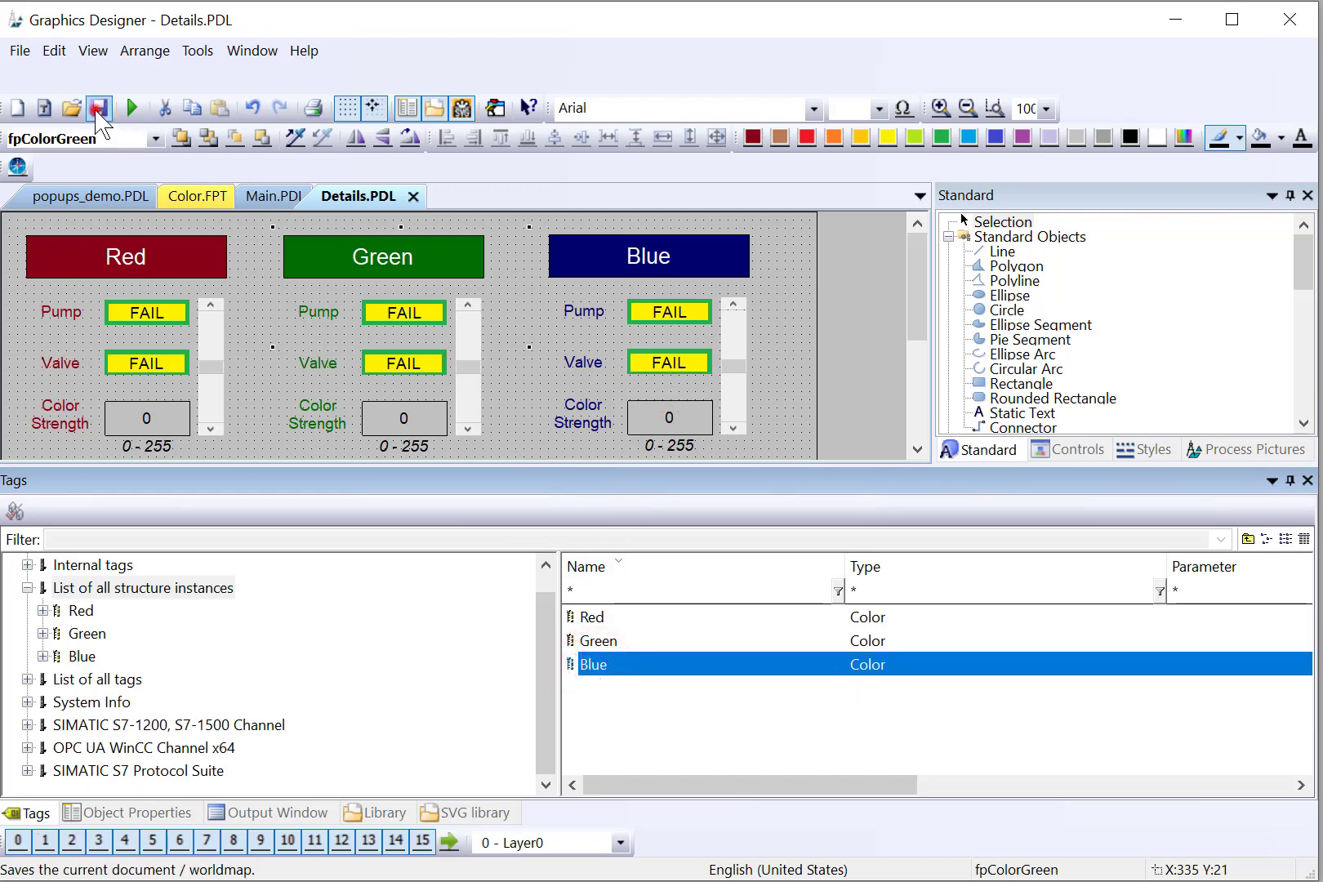
pyautogui.click(96, 108)
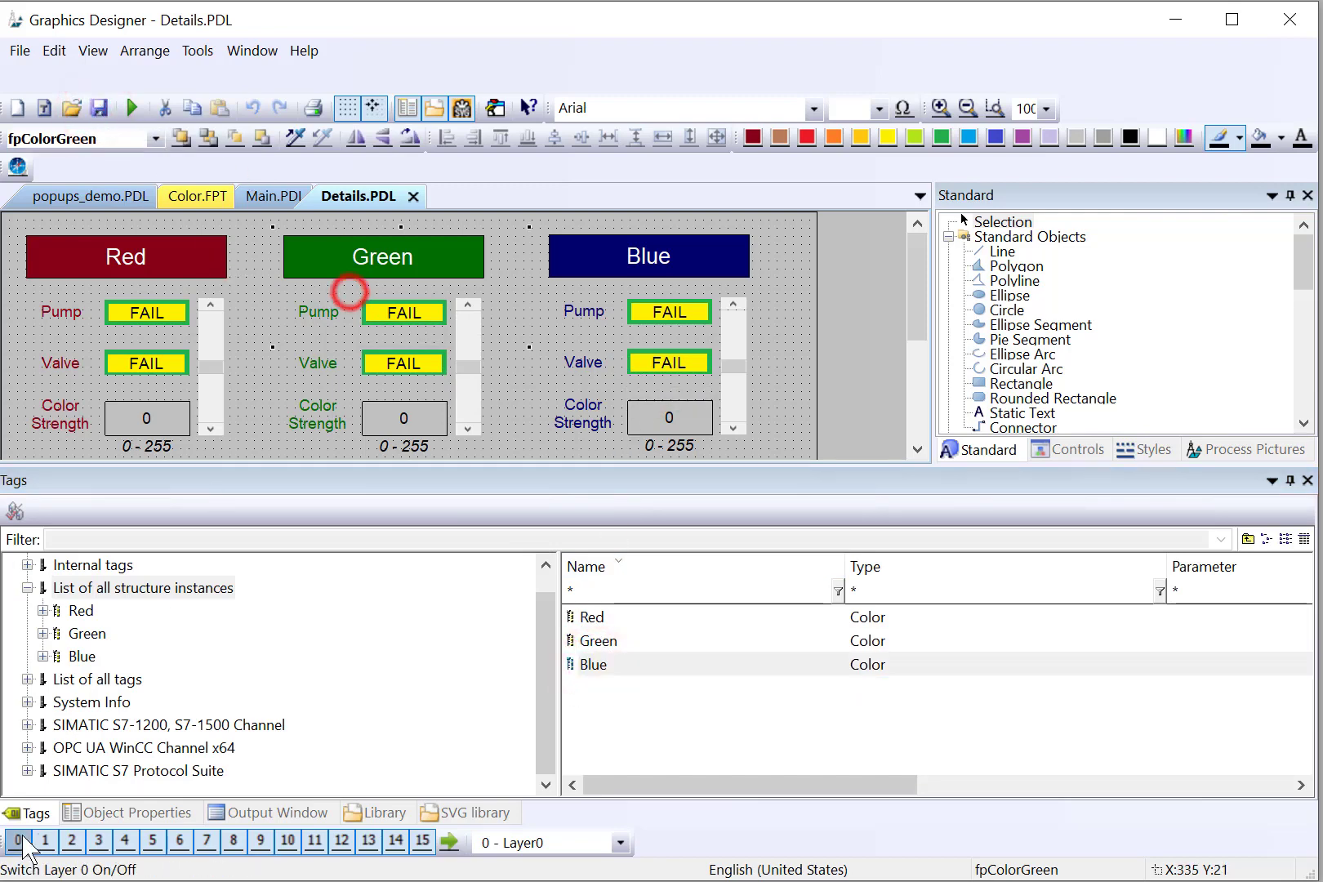
pyautogui.click(89, 813)
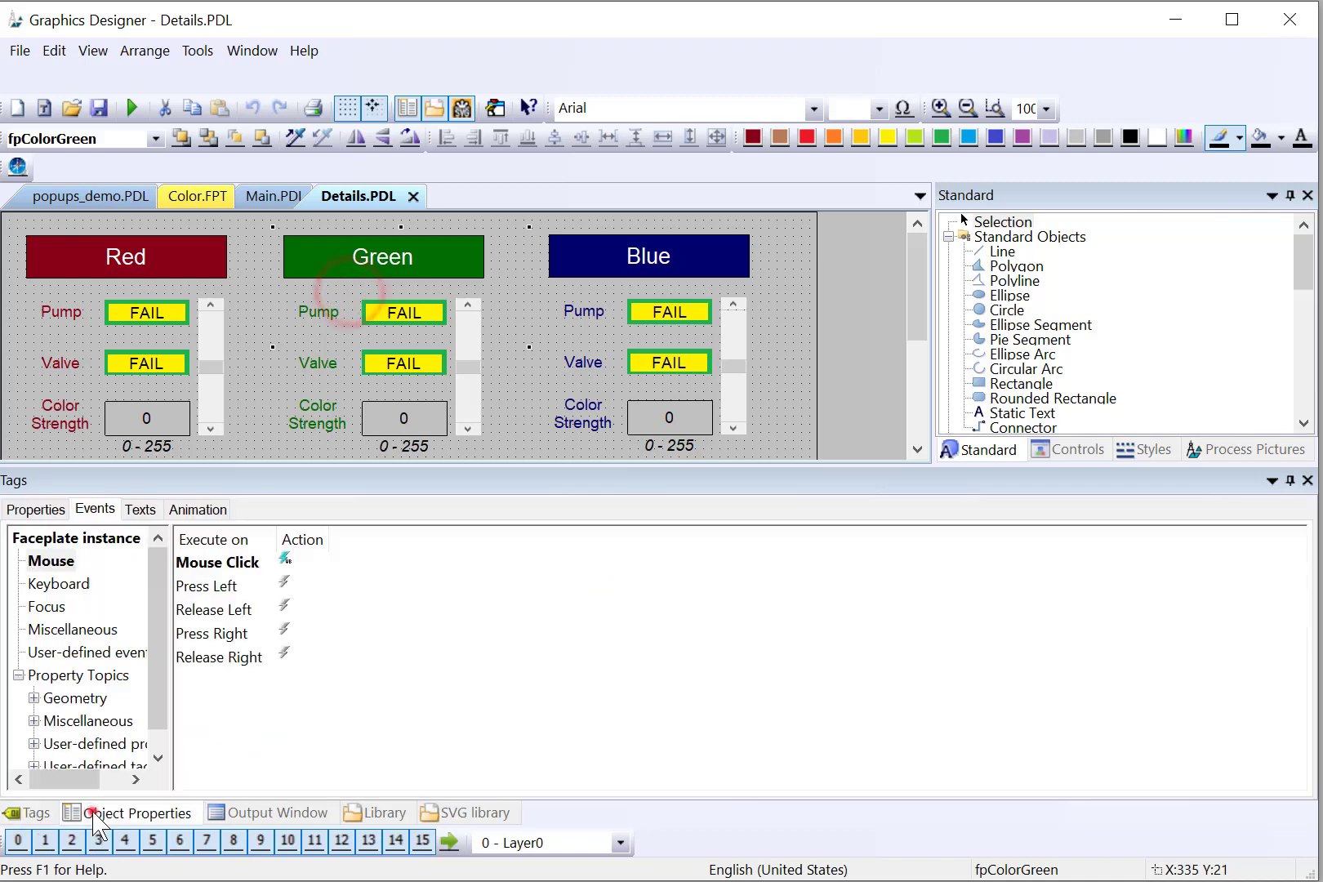
pyautogui.click(641, 287)
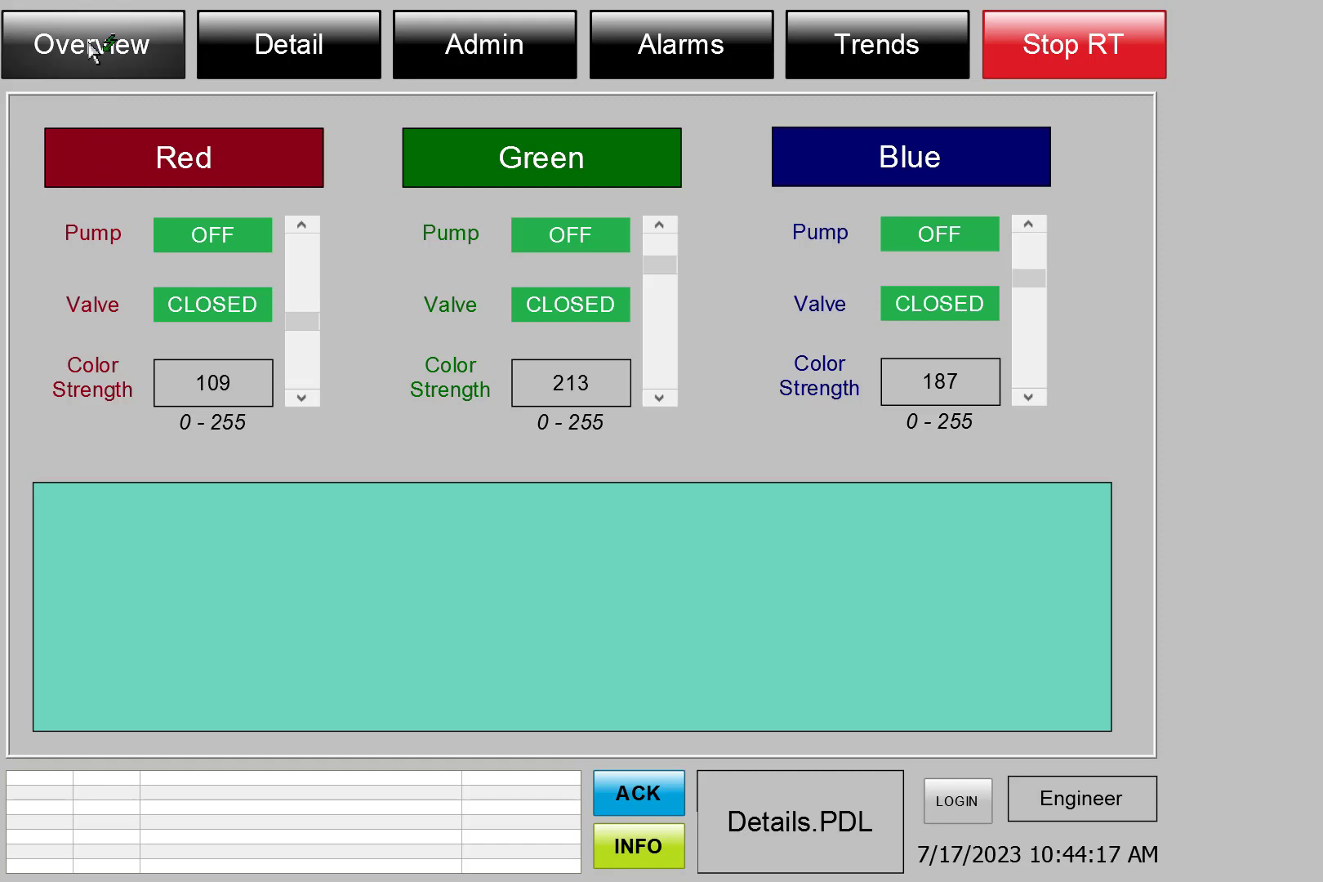
# Open the Red faceplate's Color Details popup on the Detail screen and reposition it.
pyautogui.click(91, 47)
pyautogui.click(292, 45)
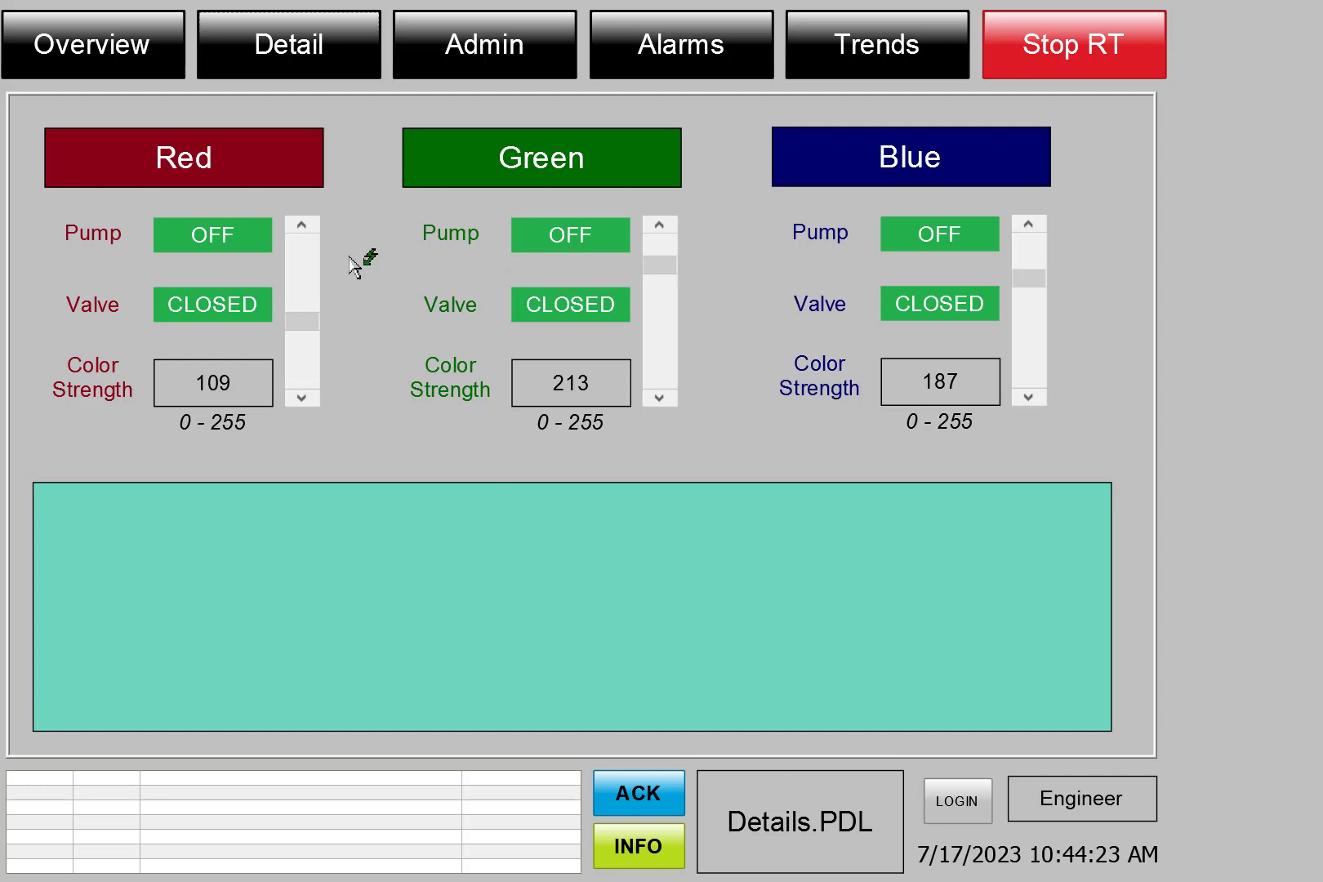
pyautogui.click(83, 265)
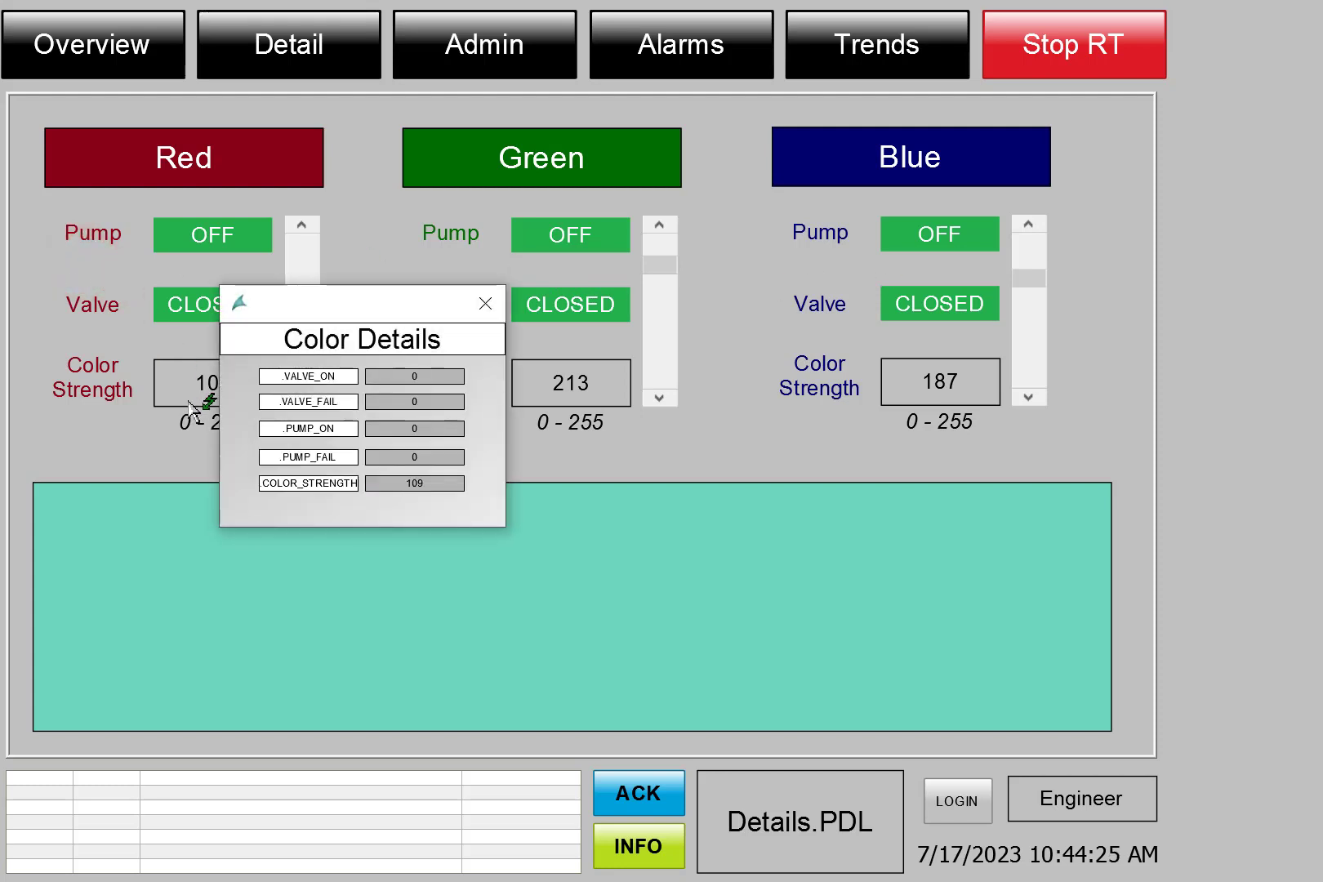
pyautogui.moveTo(319, 307); pyautogui.dragTo(482, 180)
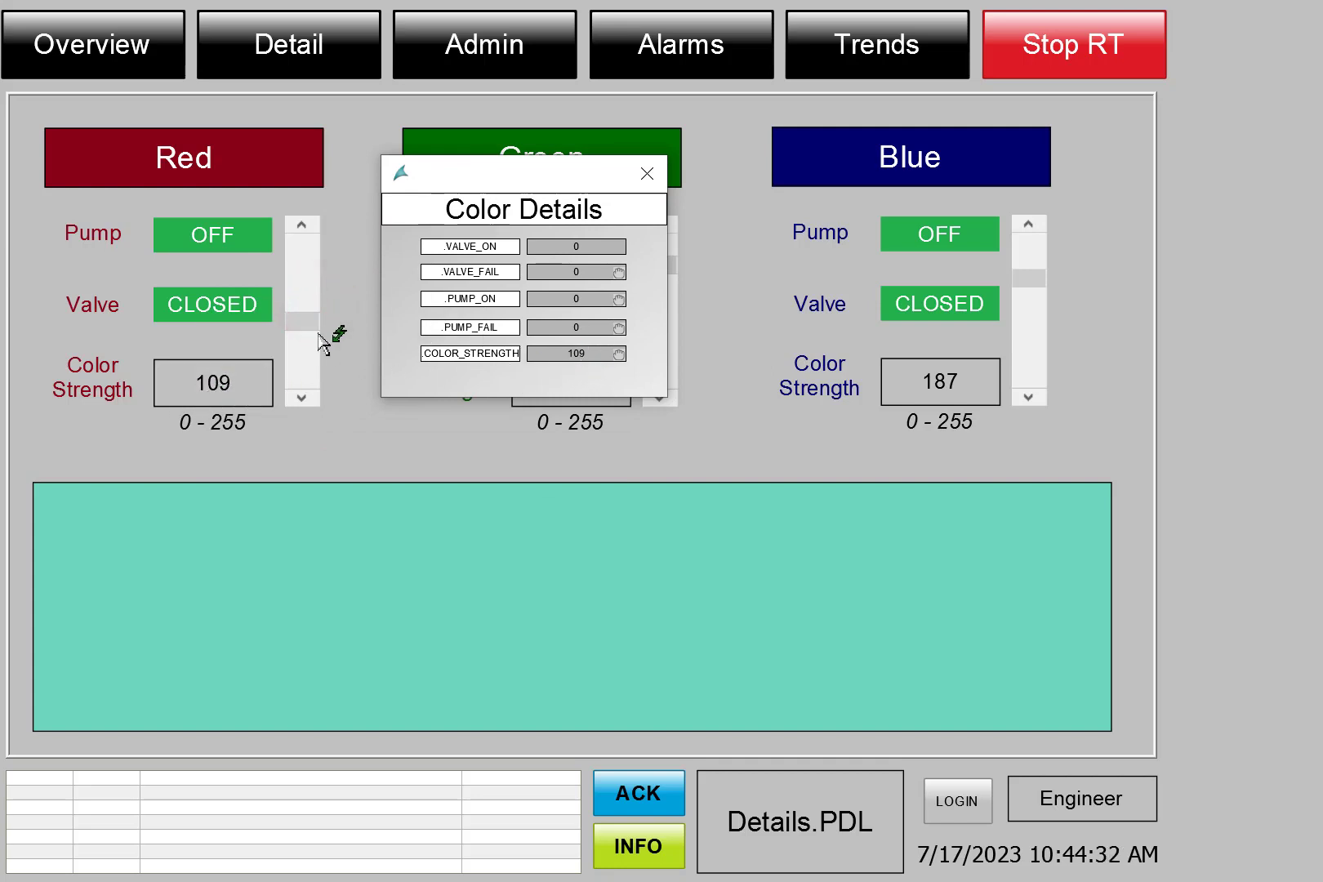
pyautogui.moveTo(302, 327); pyautogui.dragTo(297, 278)
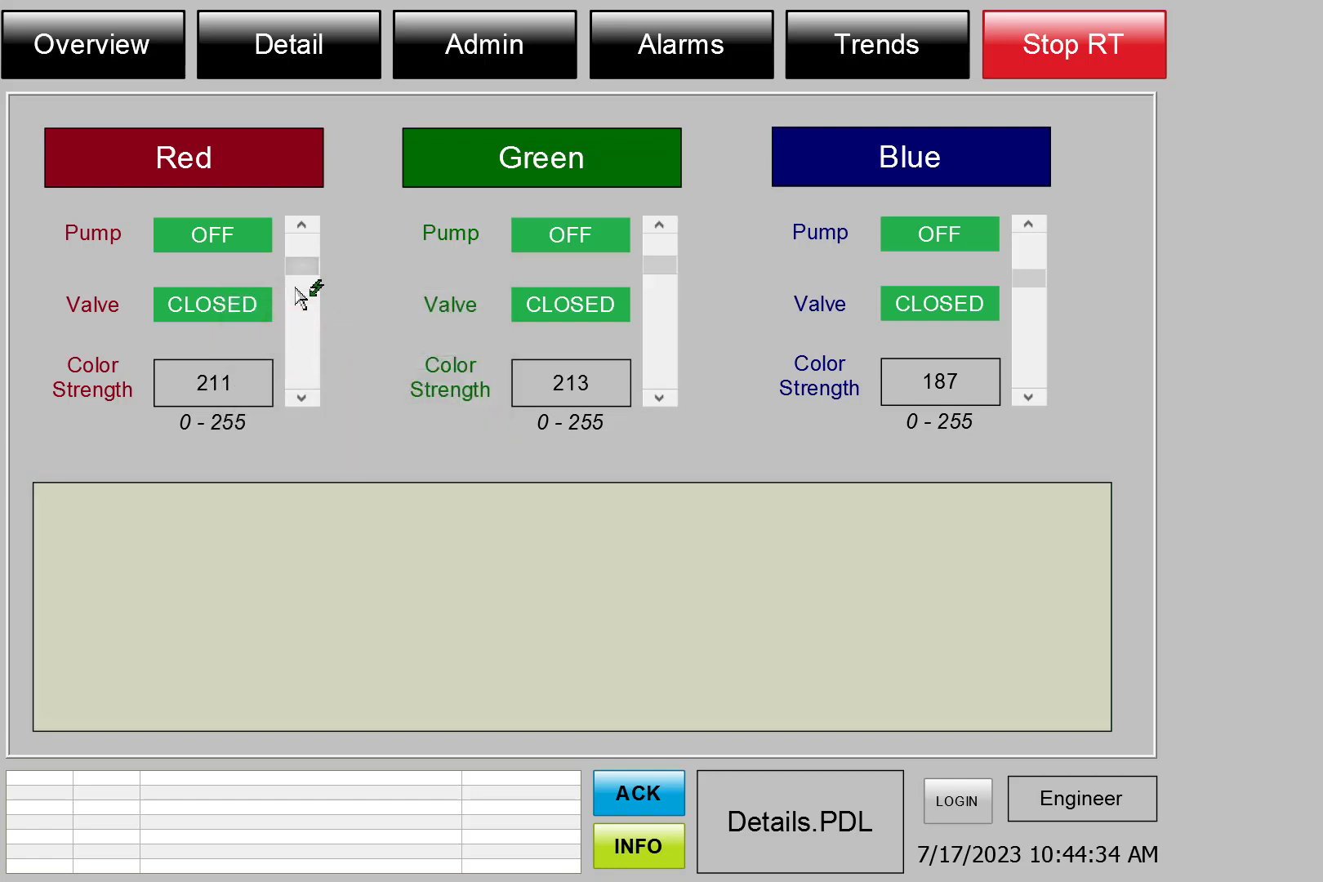
pyautogui.click(205, 339)
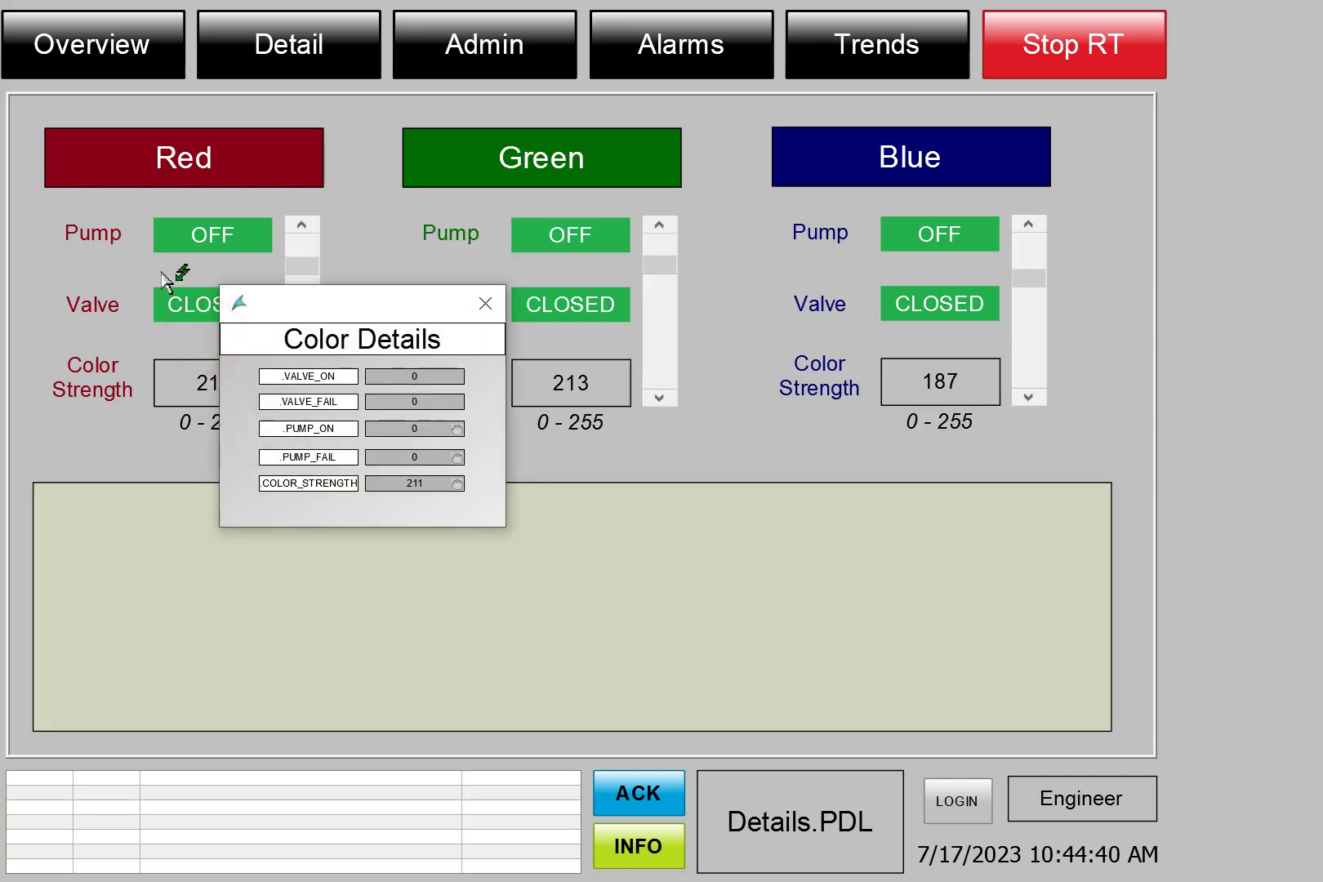
pyautogui.moveTo(261, 305); pyautogui.dragTo(340, 254)
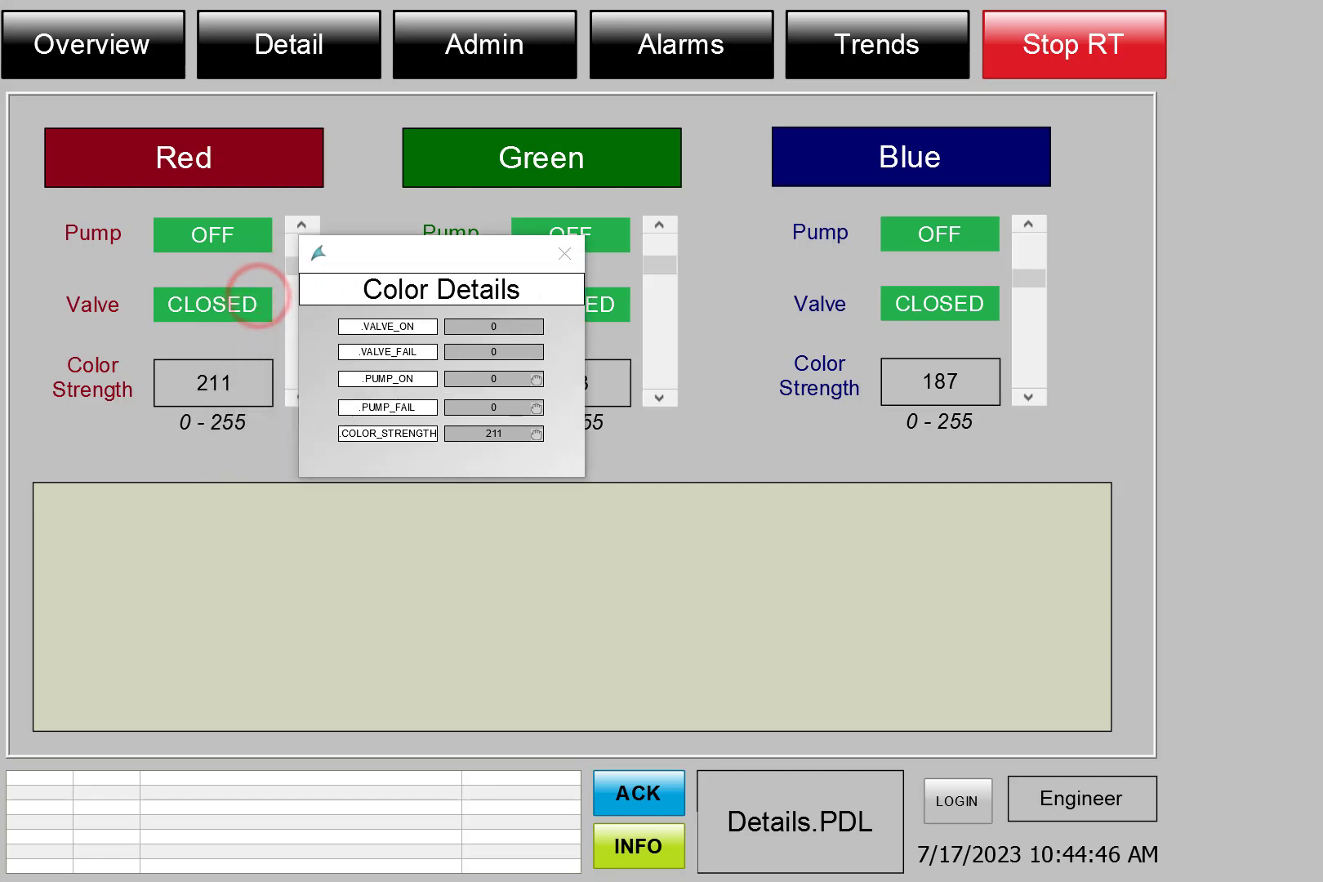
# Close Red's popup, then open and move the Green faceplate's Color Details popup.
pyautogui.click(187, 278)
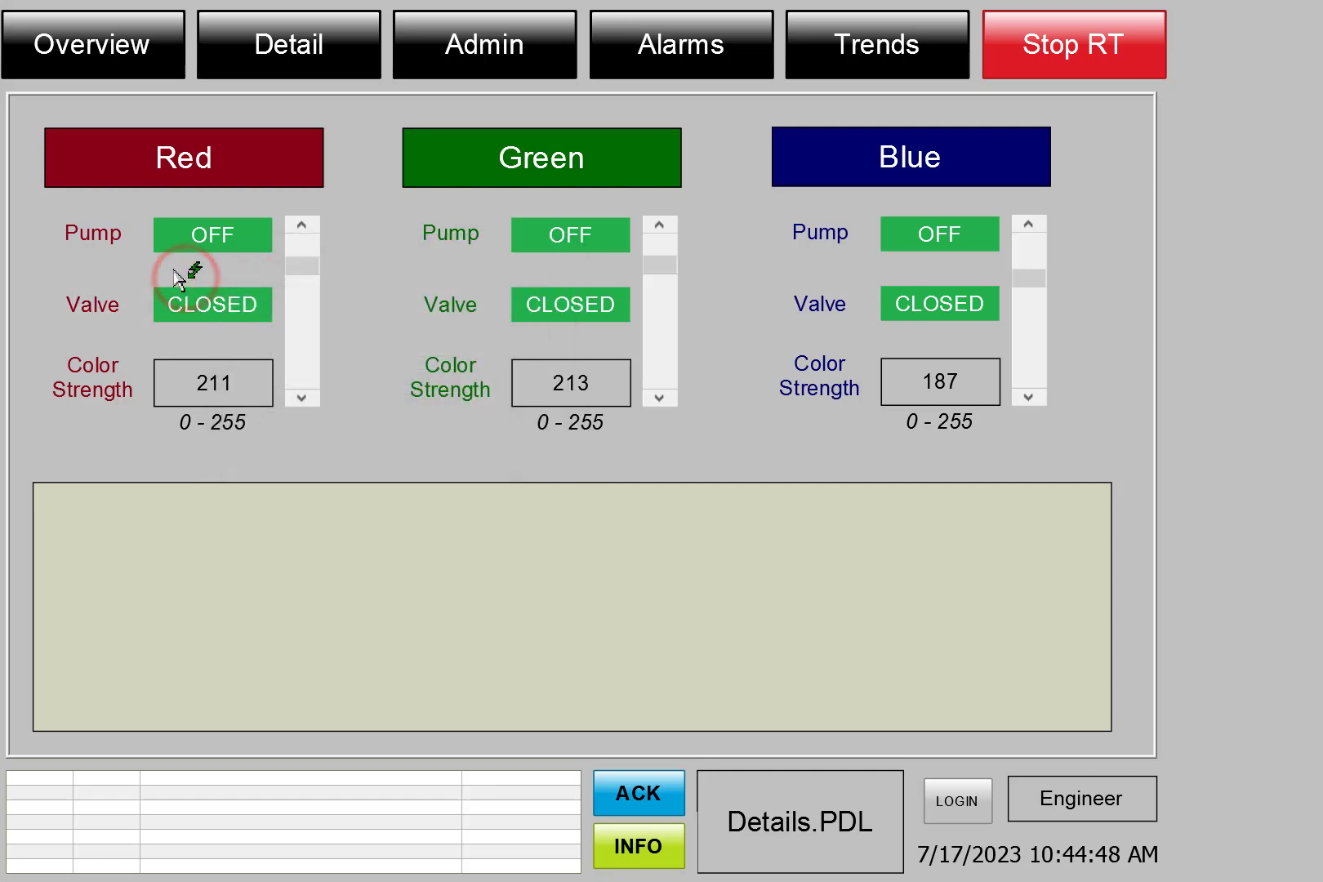
pyautogui.click(176, 277)
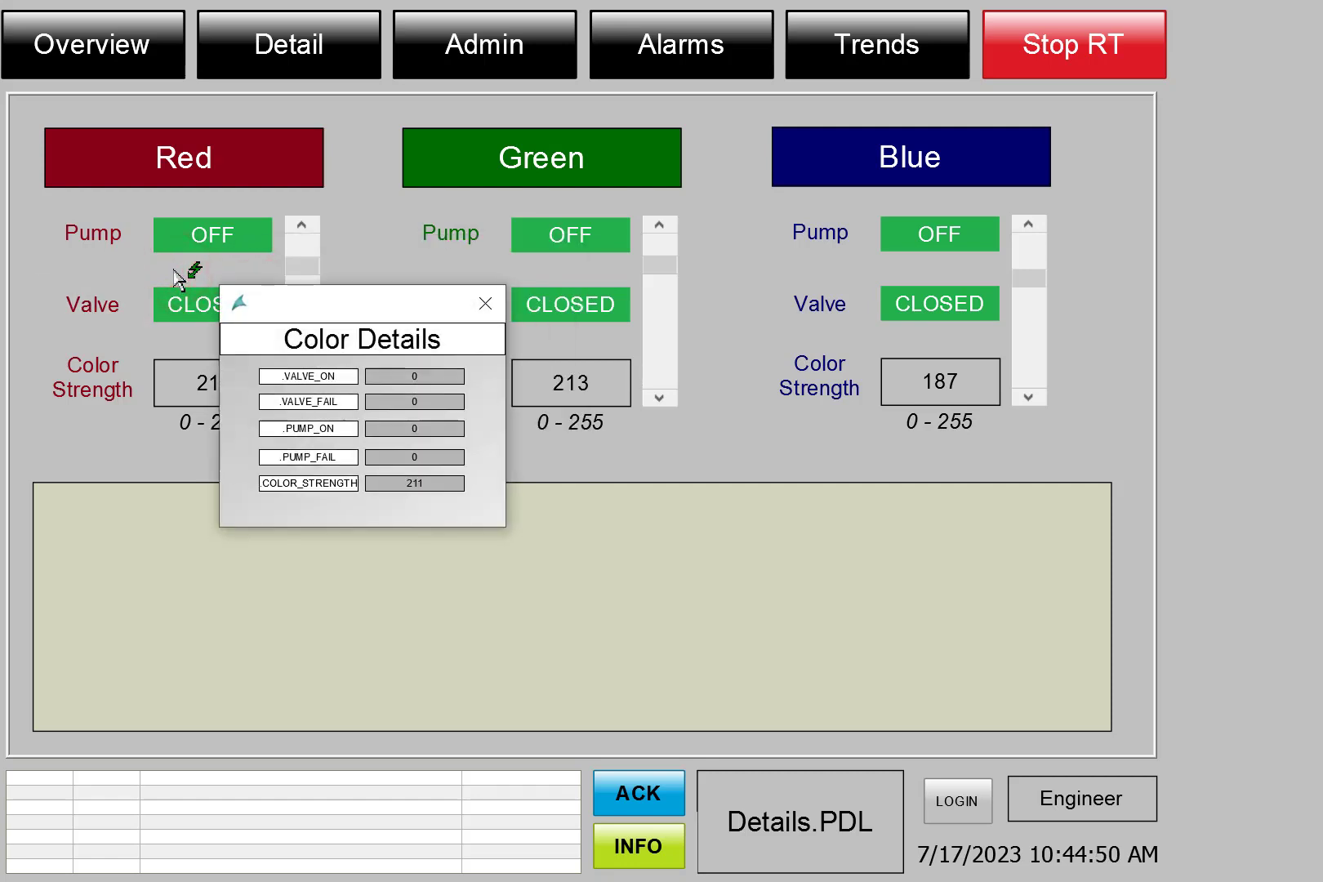
pyautogui.click(483, 307)
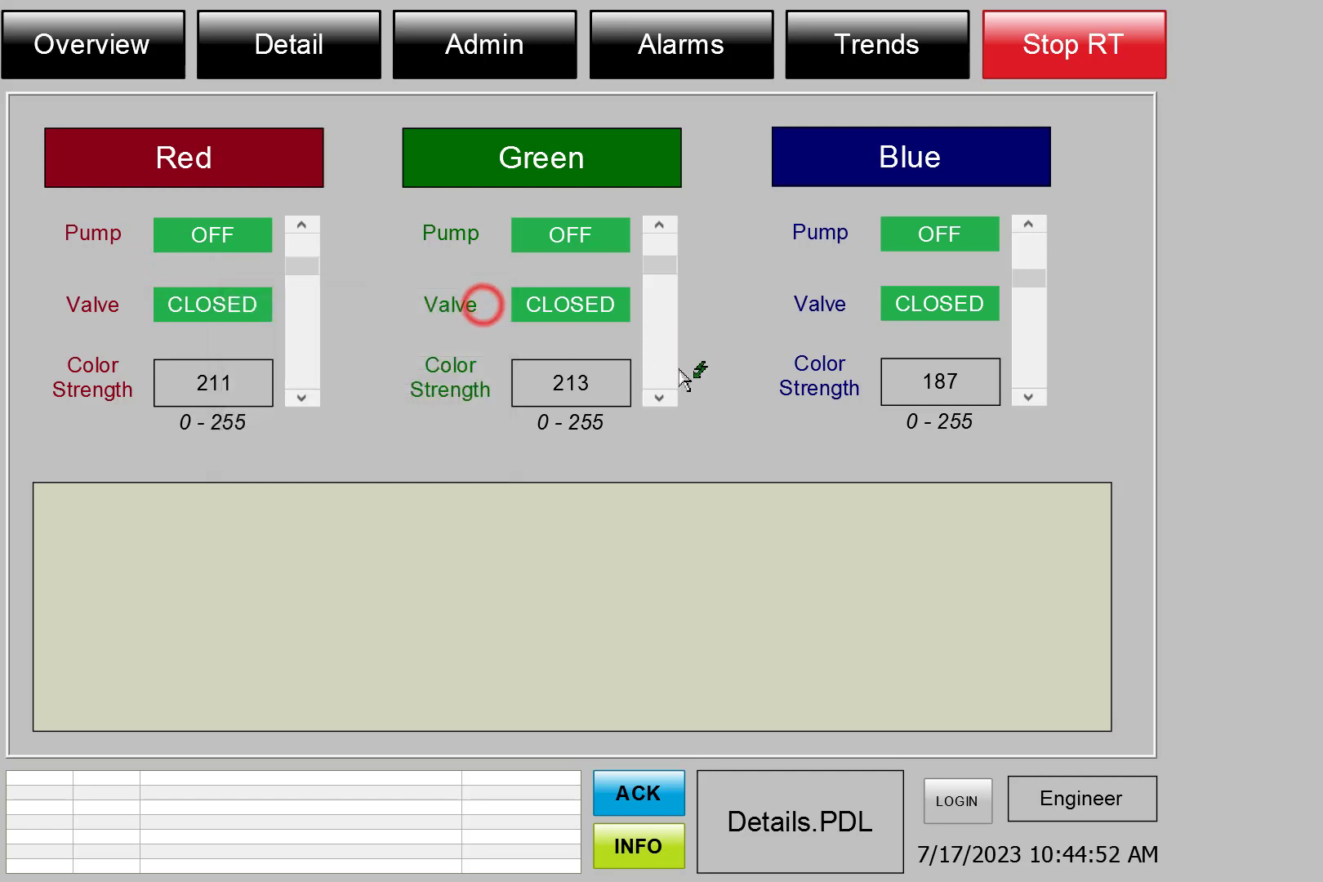
pyautogui.click(596, 344)
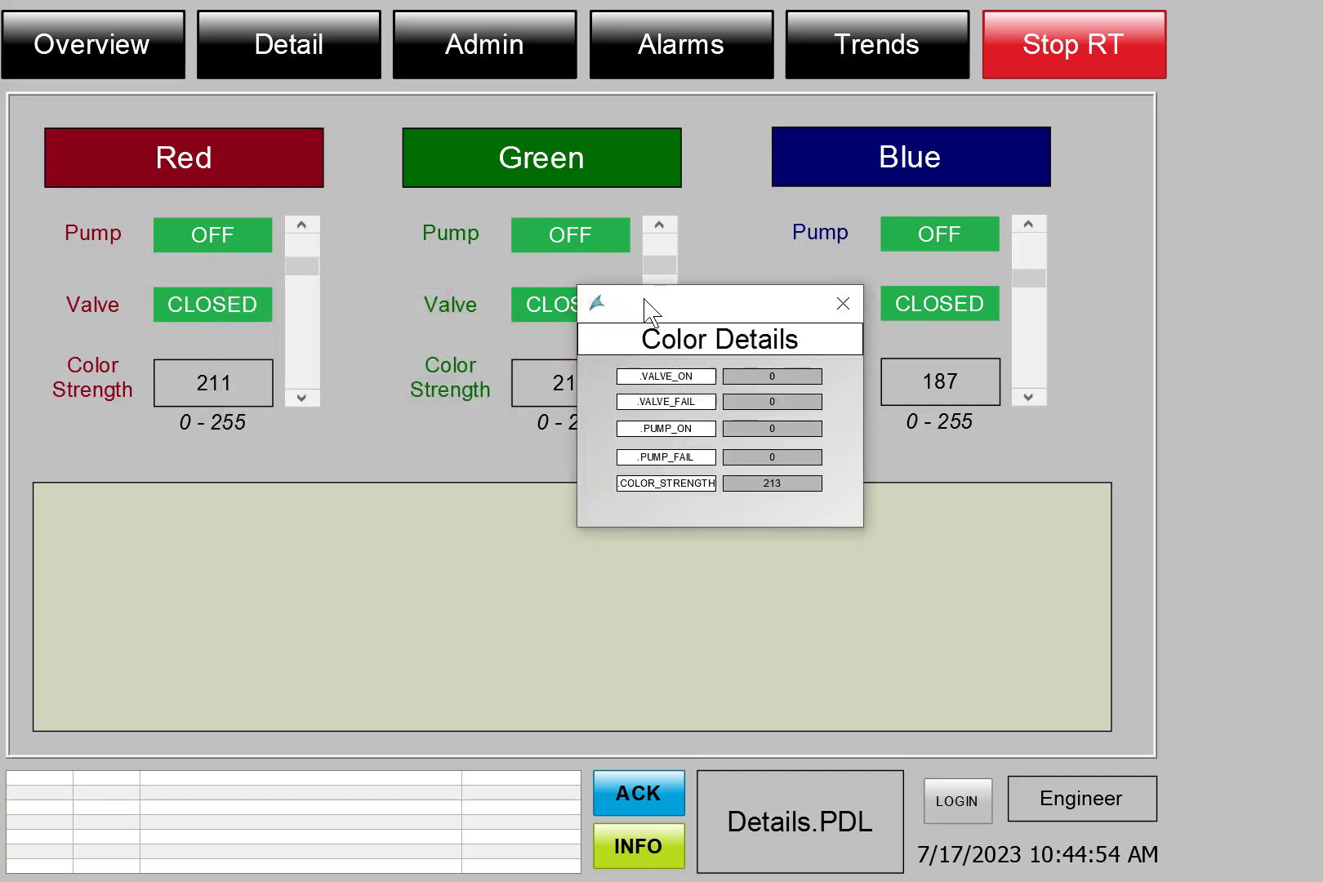
pyautogui.moveTo(644, 307); pyautogui.dragTo(668, 248)
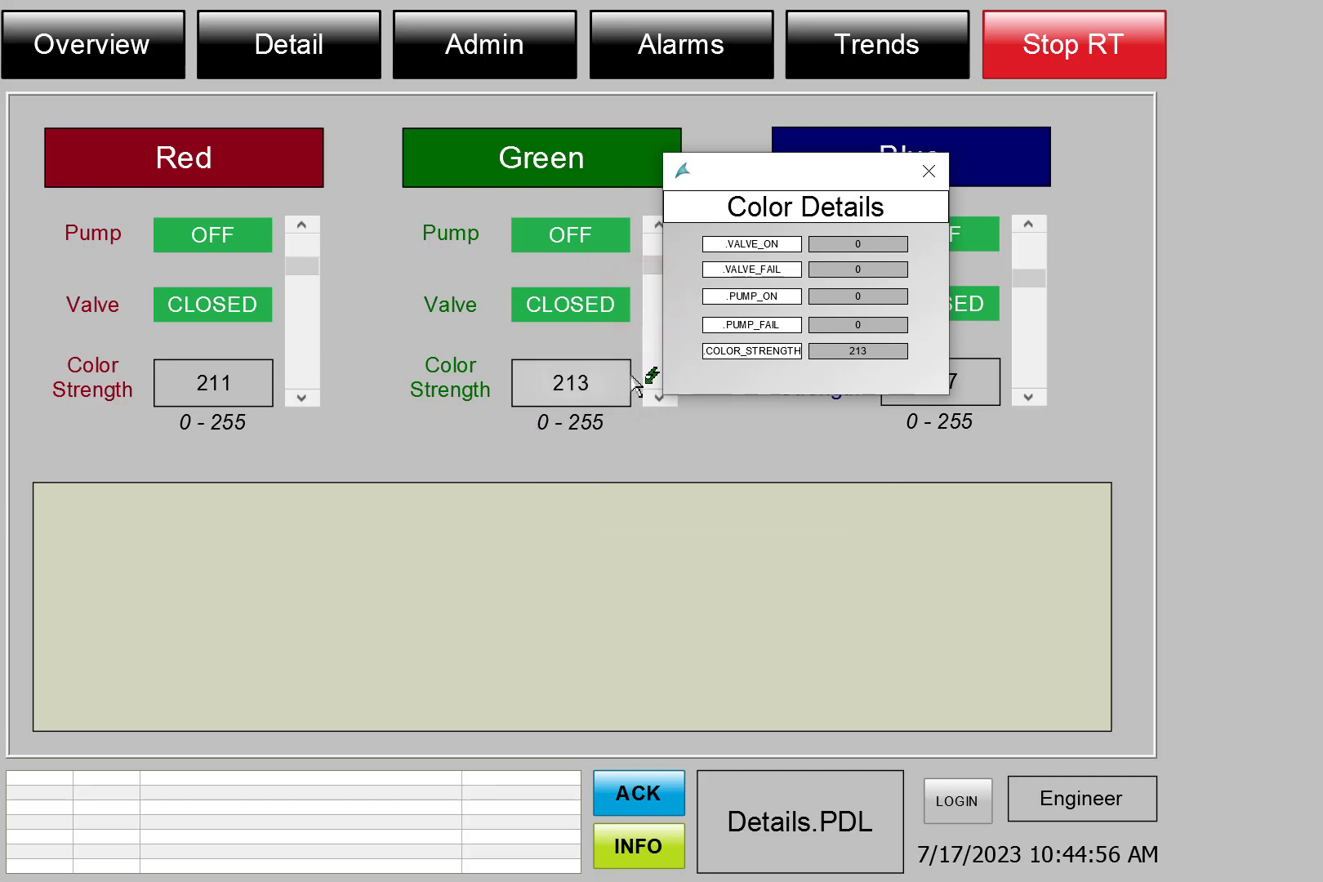
pyautogui.click(650, 374)
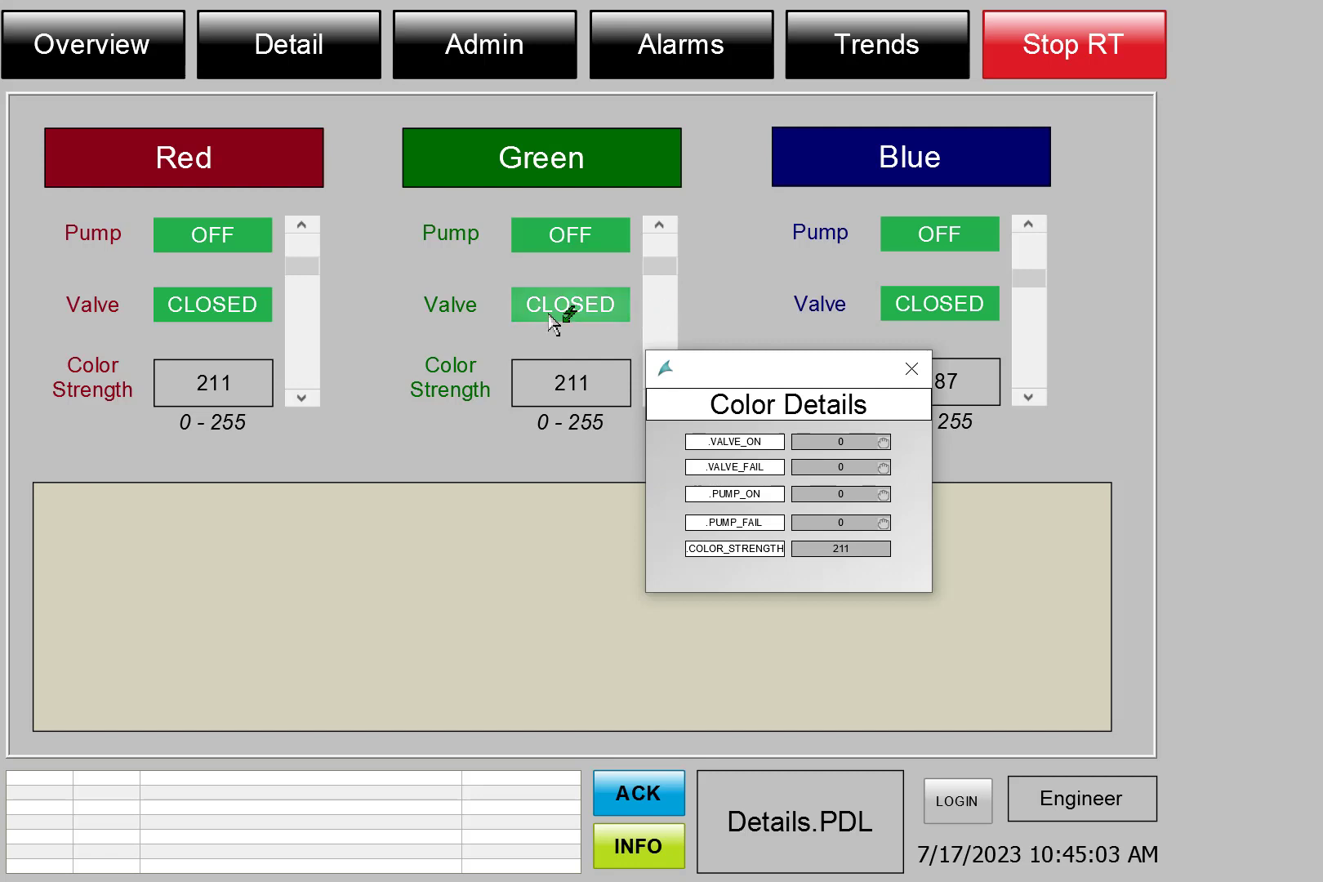
pyautogui.moveTo(659, 266)
pyautogui.mouseDown()
pyautogui.moveTo(734, 320)
pyautogui.moveTo(669, 318)
pyautogui.mouseUp()
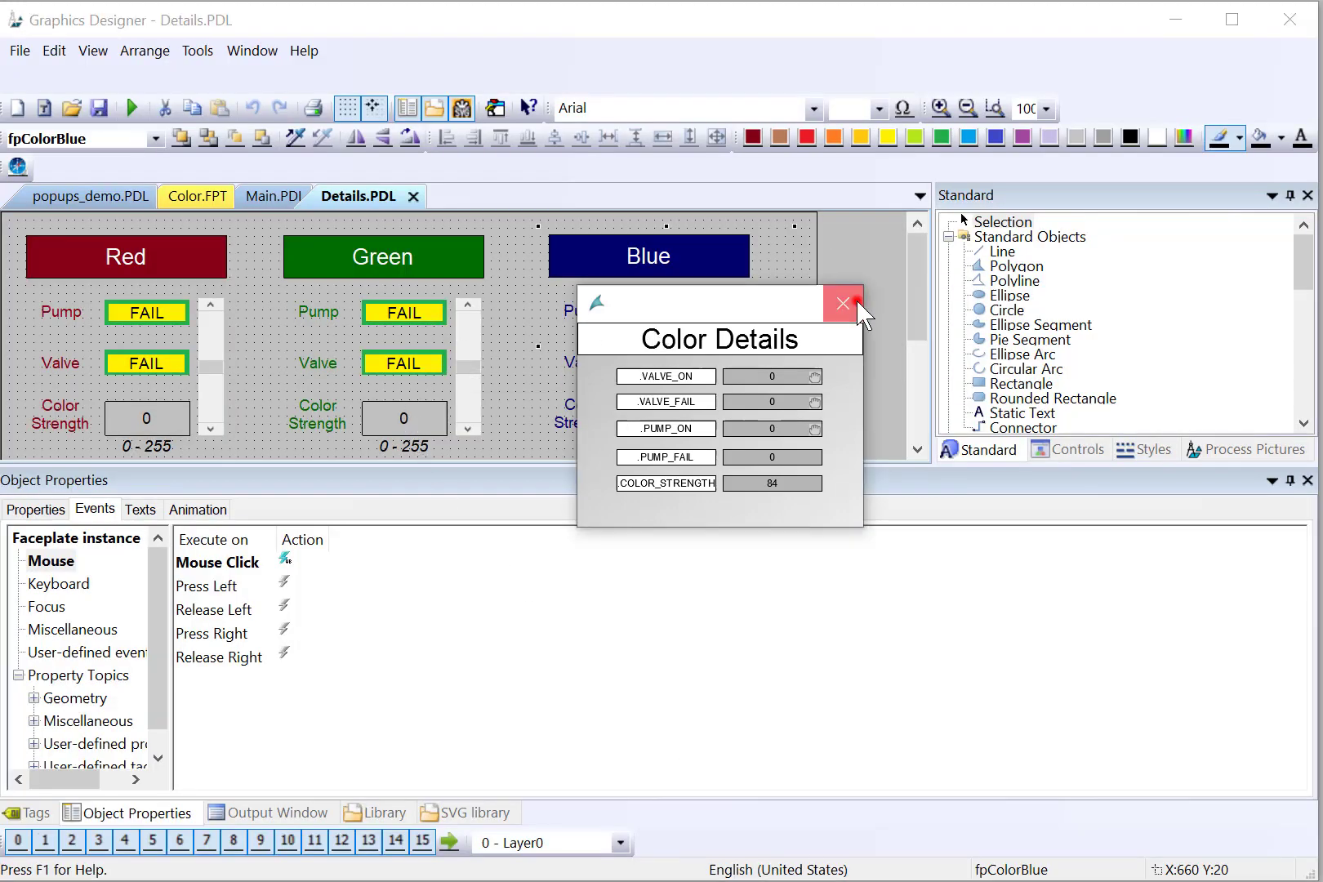
# Copy the Blue faceplate's popup script into a new right-press VB action.
pyautogui.click(853, 303)
pyautogui.doubleClick(285, 561)
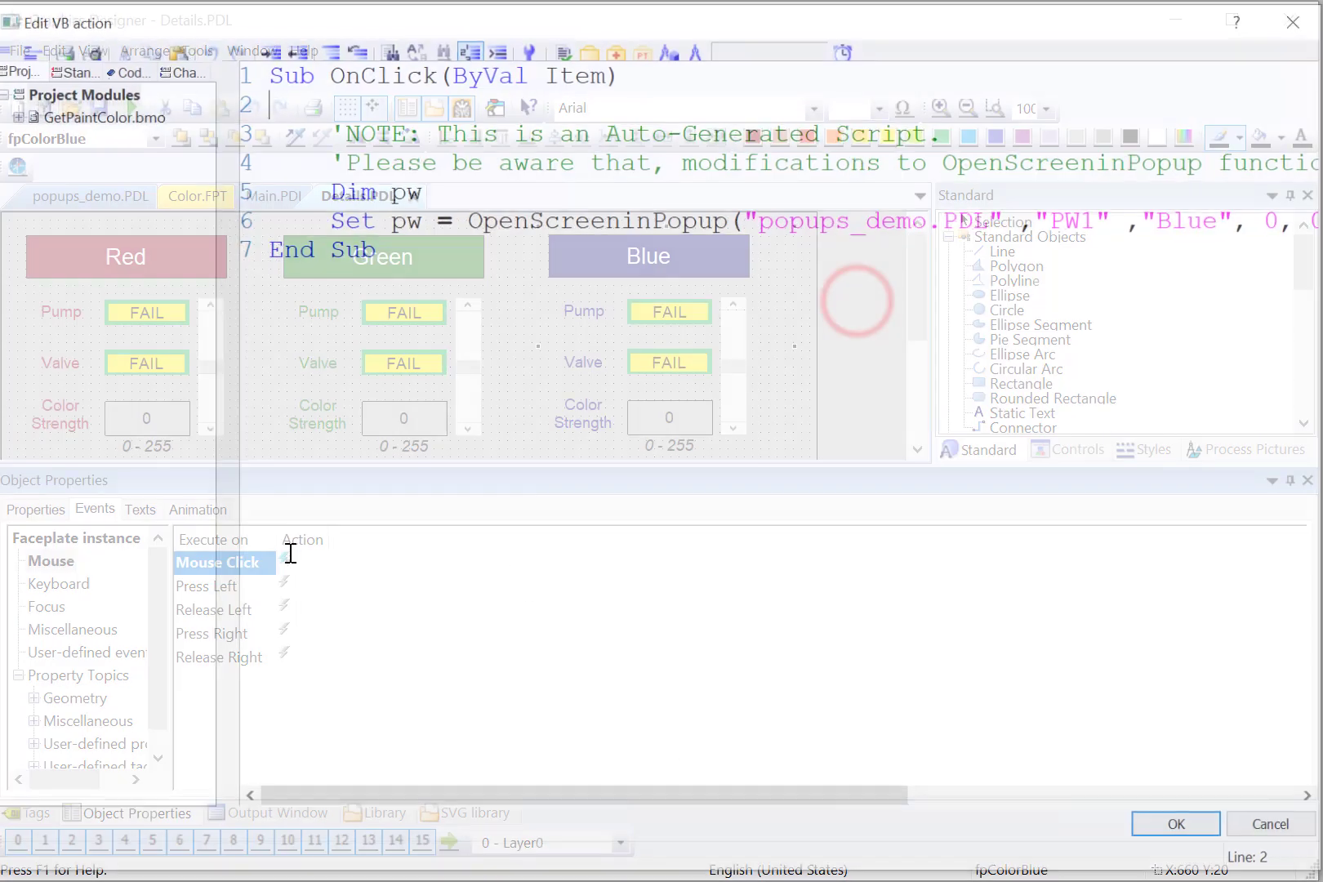
pyautogui.moveTo(273, 99); pyautogui.dragTo(249, 229)
pyautogui.hotkey('ctrl', 'c')
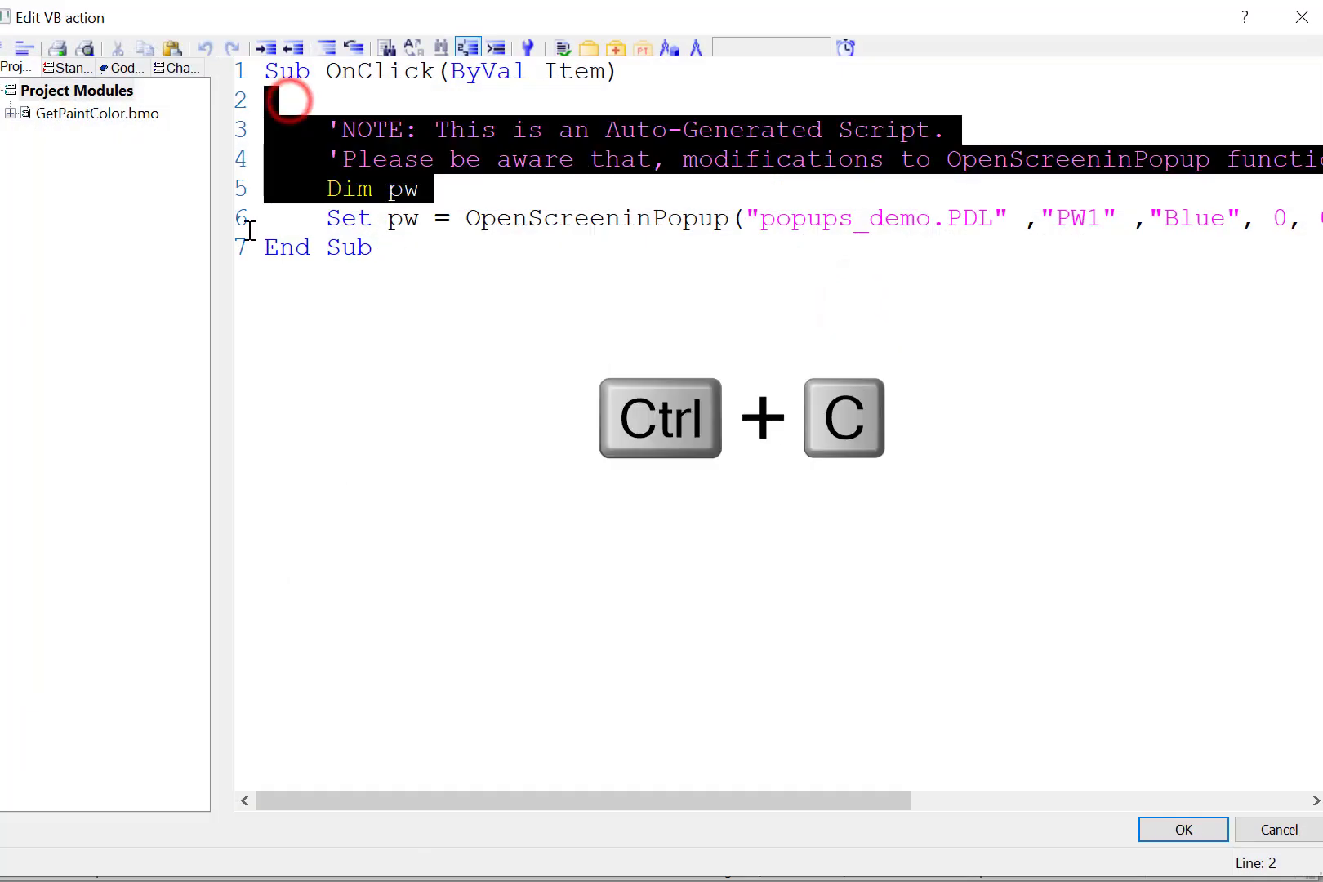
pyautogui.click(1145, 830)
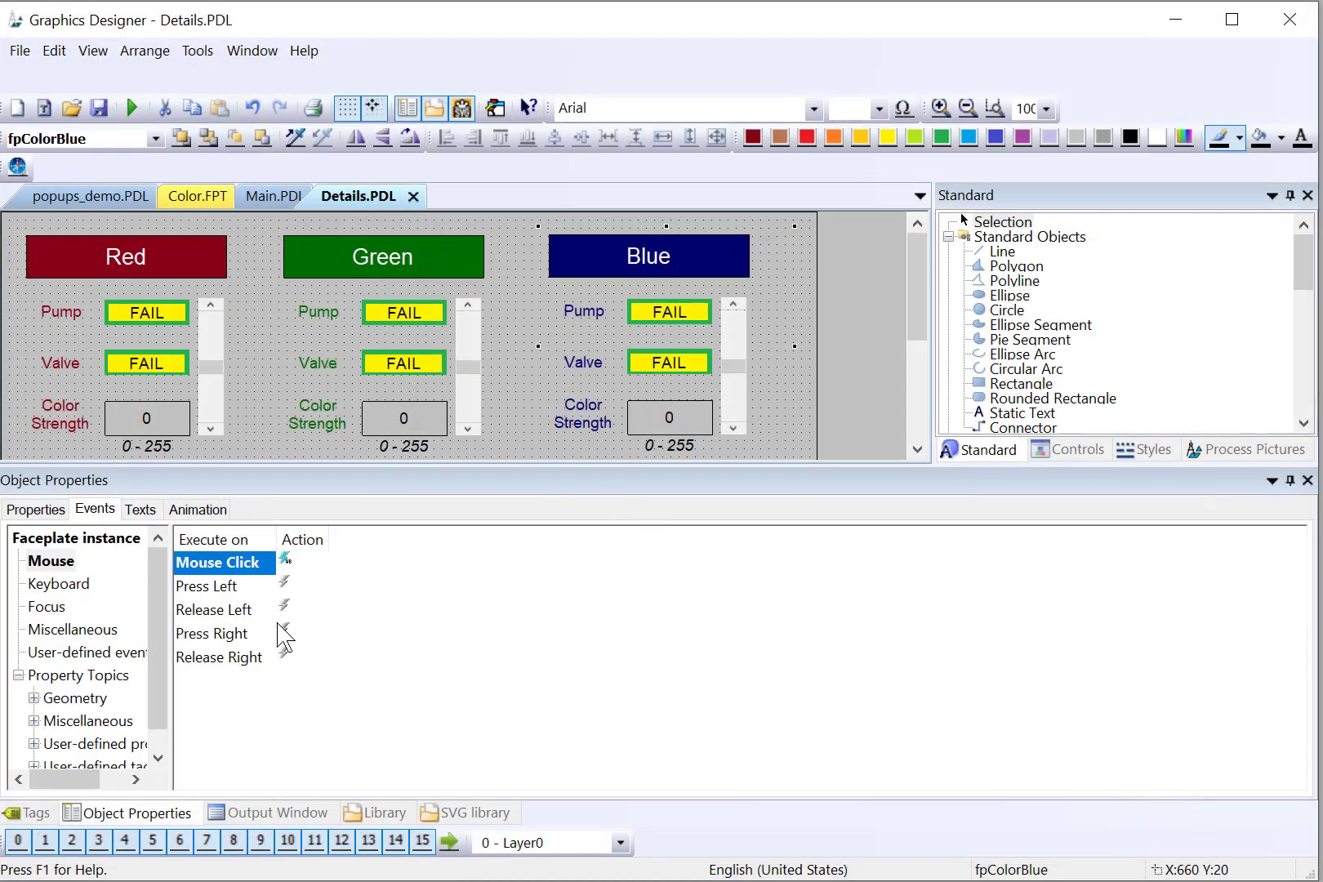
pyautogui.rightClick(285, 629)
pyautogui.click(310, 666)
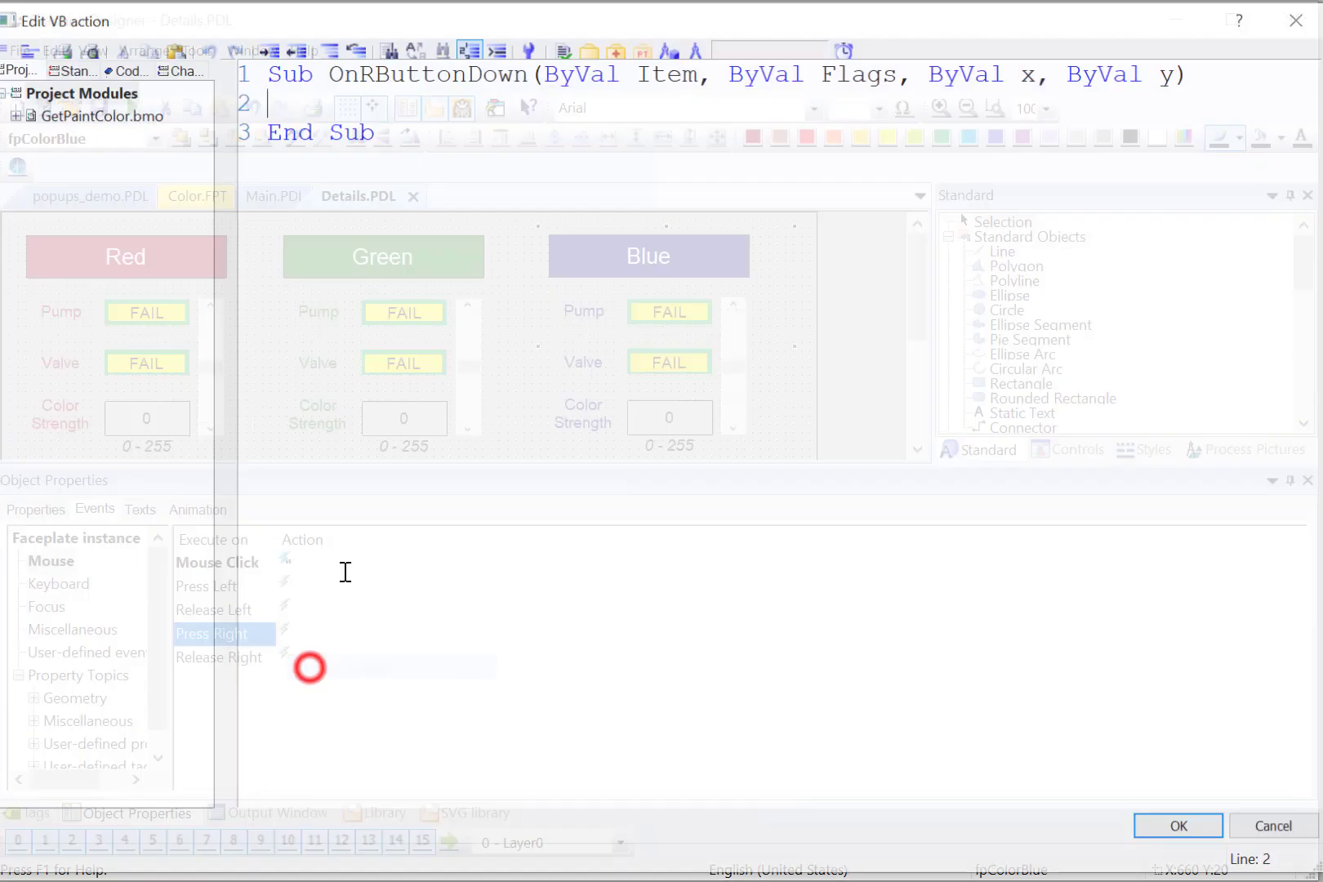
pyautogui.hotkey('ctrl', 'v')
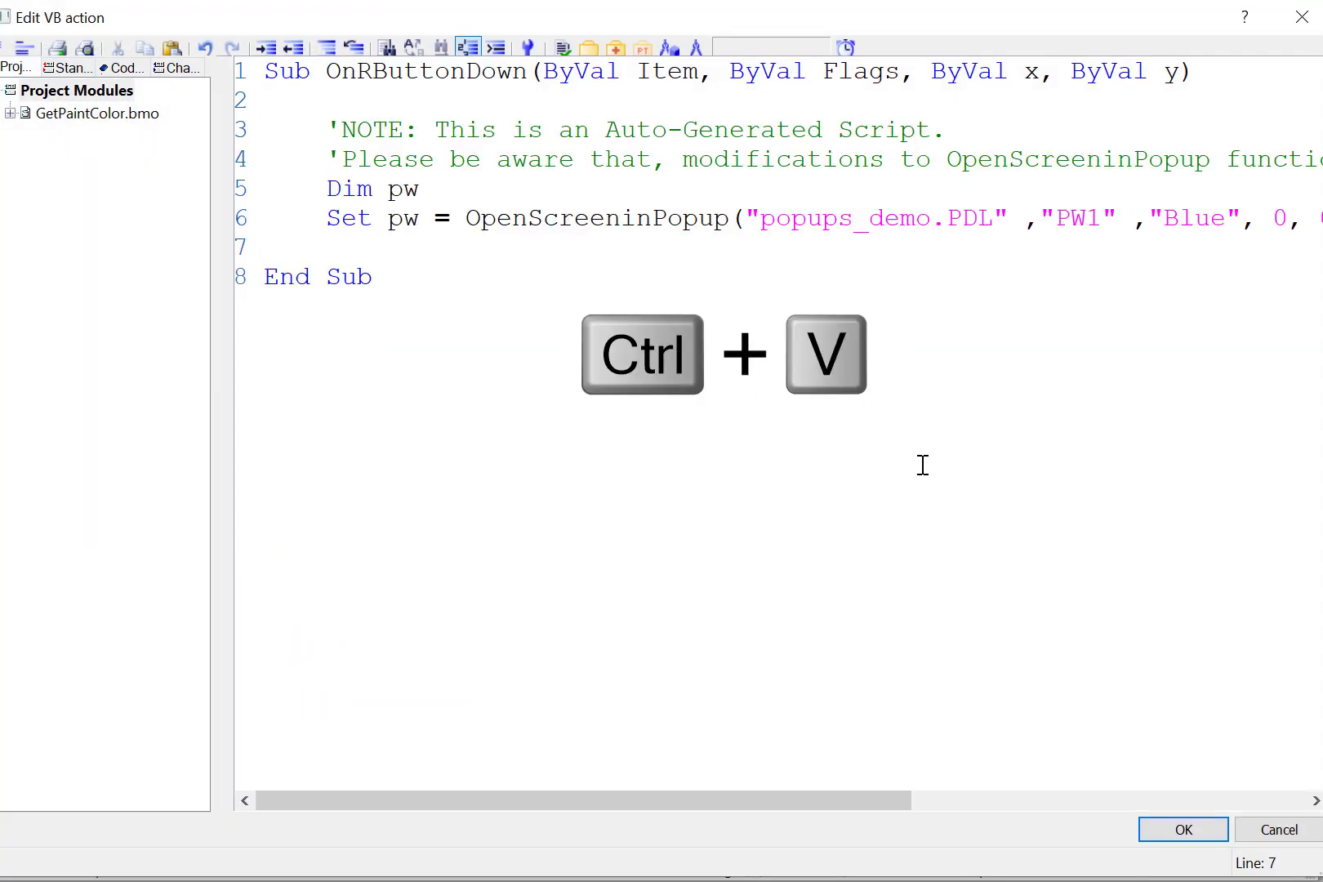
pyautogui.click(1178, 831)
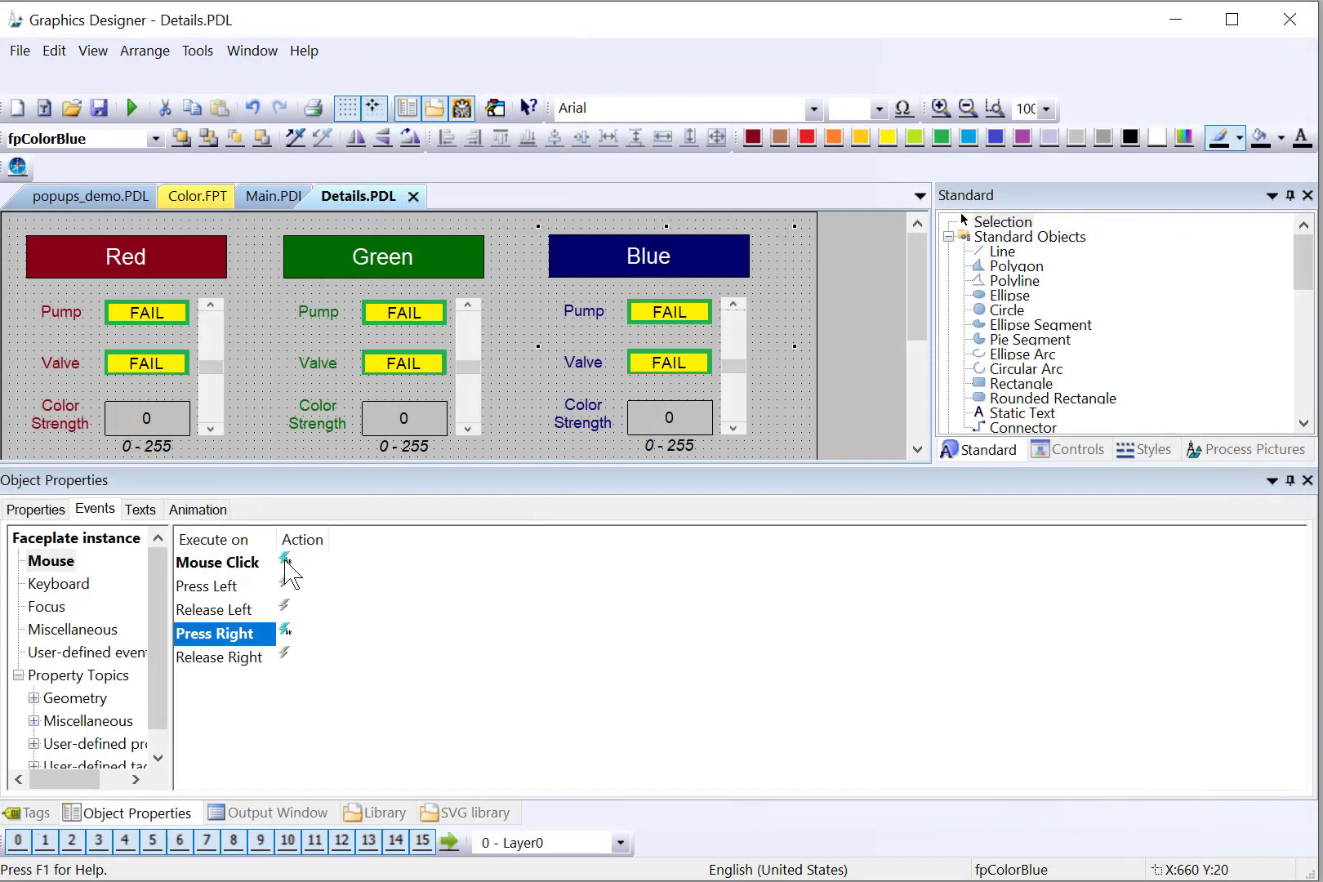
# Delete the Blue faceplate's Mouse Click action and confirm.
pyautogui.rightClick(288, 574)
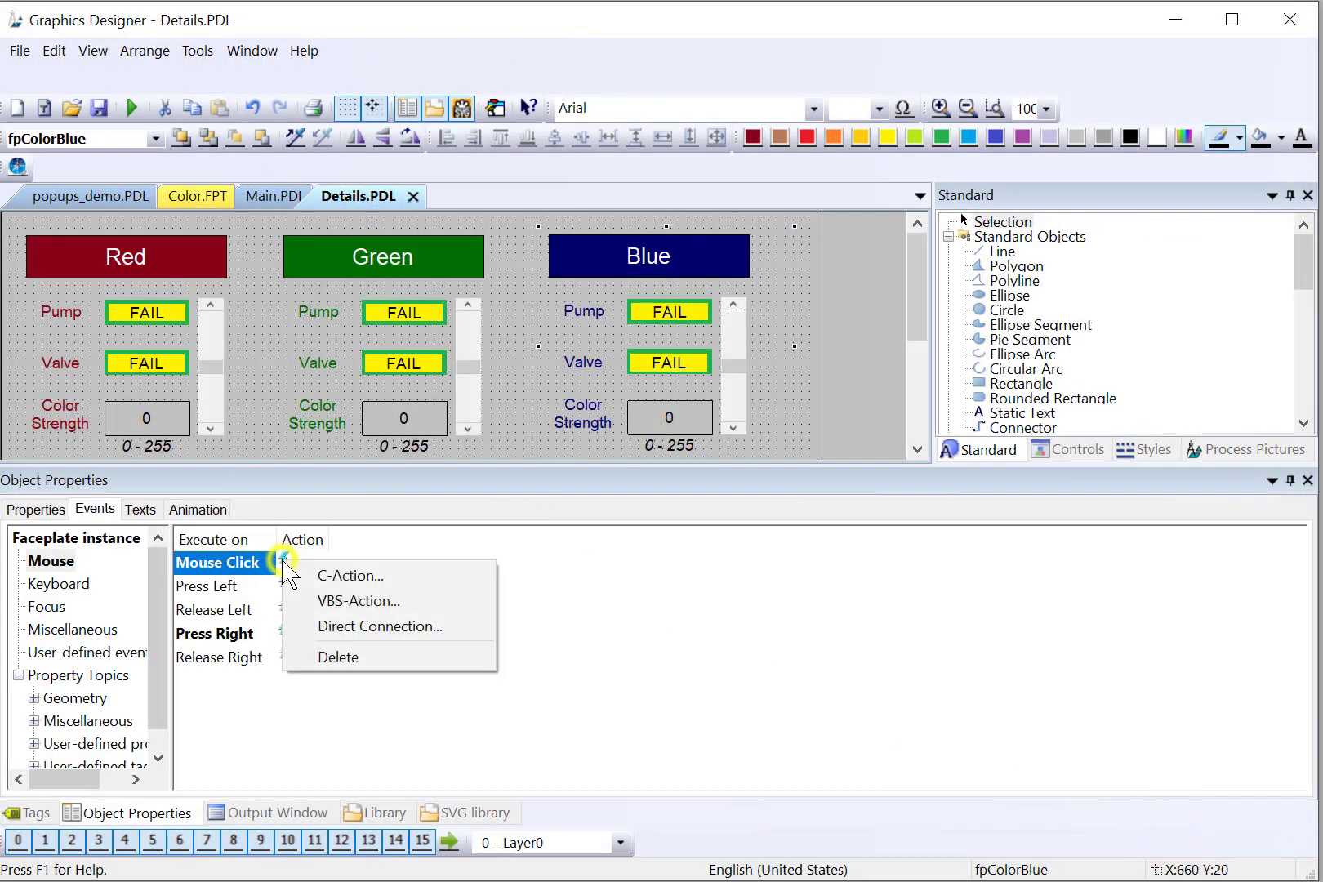
pyautogui.click(320, 657)
pyautogui.click(679, 506)
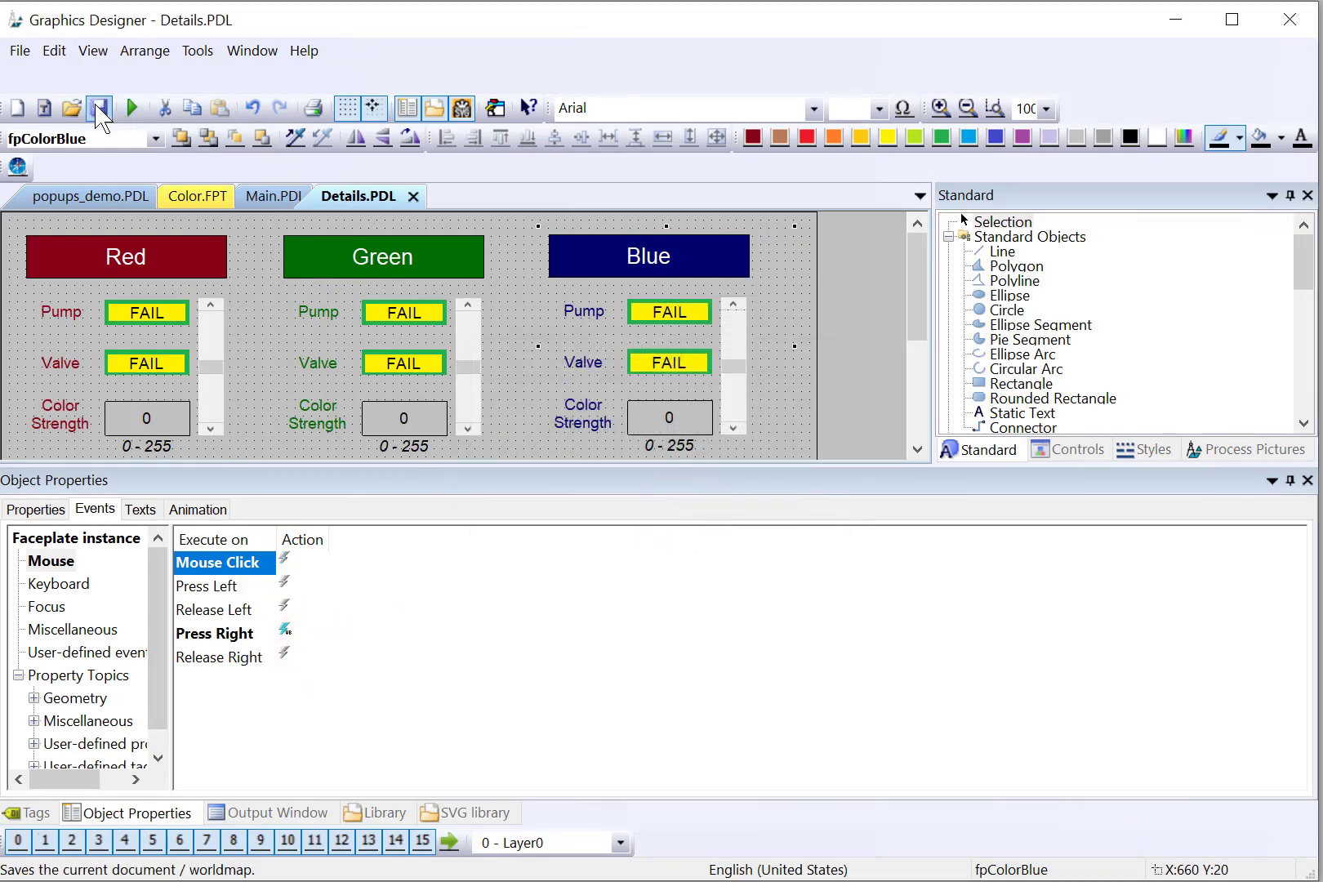
# Save Details.PDL and activate Runtime on the Details screen.
pyautogui.click(98, 108)
pyautogui.click(131, 108)
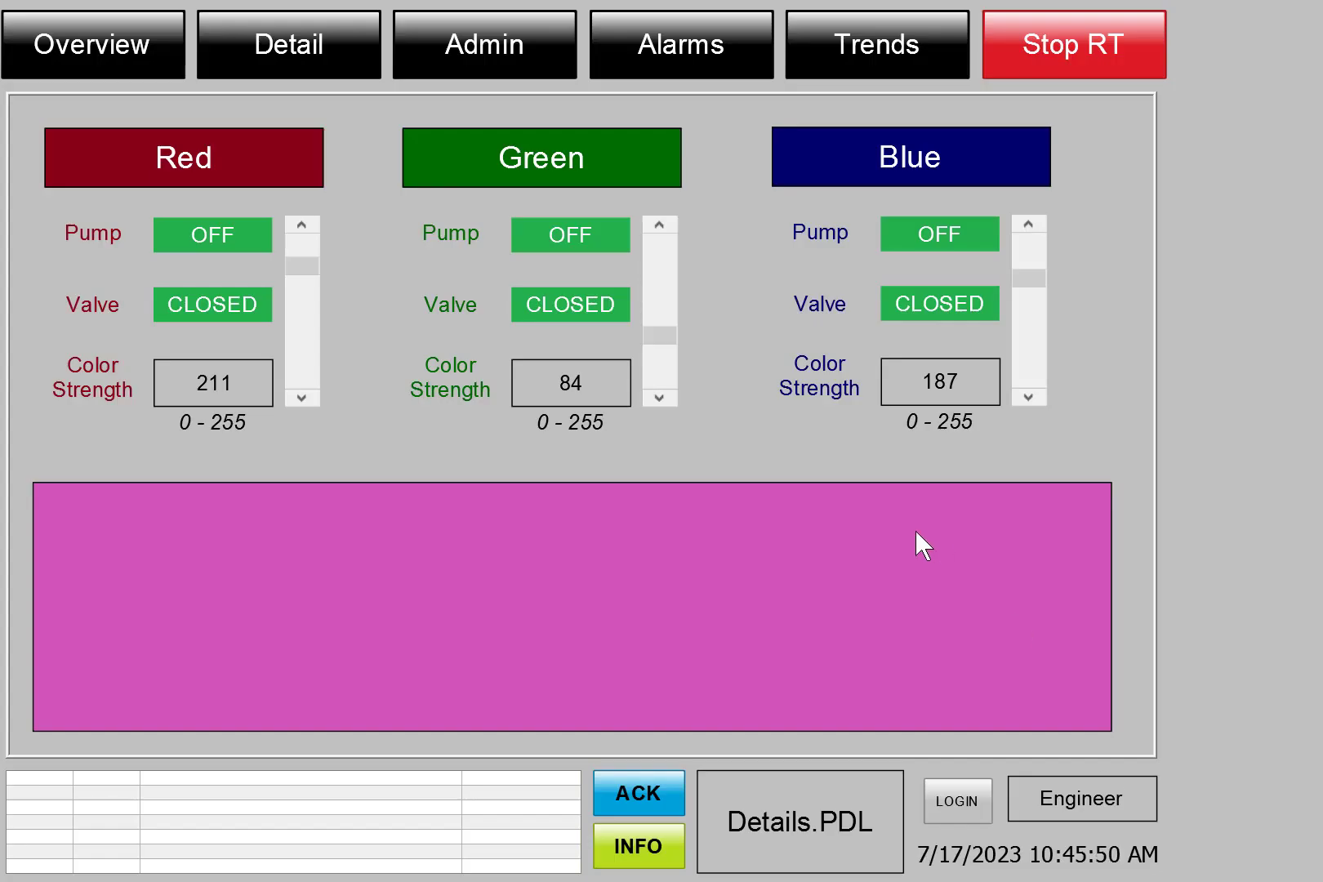
pyautogui.click(133, 42)
pyautogui.click(271, 46)
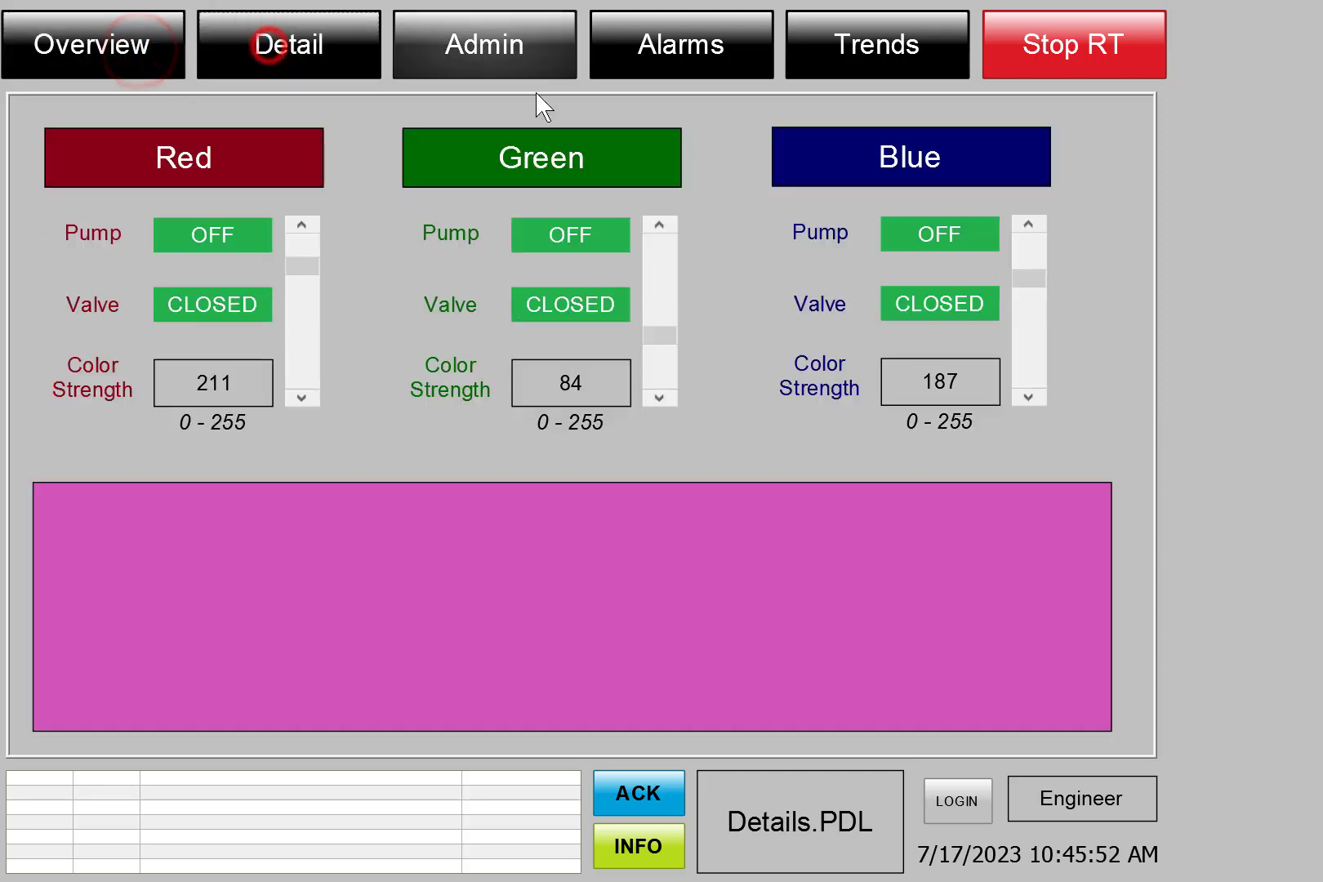
# Adjust the Blue panel, then right-click to open Blue's Color Details popup below it.
pyautogui.click(886, 211)
pyautogui.click(837, 196)
pyautogui.click(879, 223)
pyautogui.click(833, 292)
pyautogui.rightClick(866, 223)
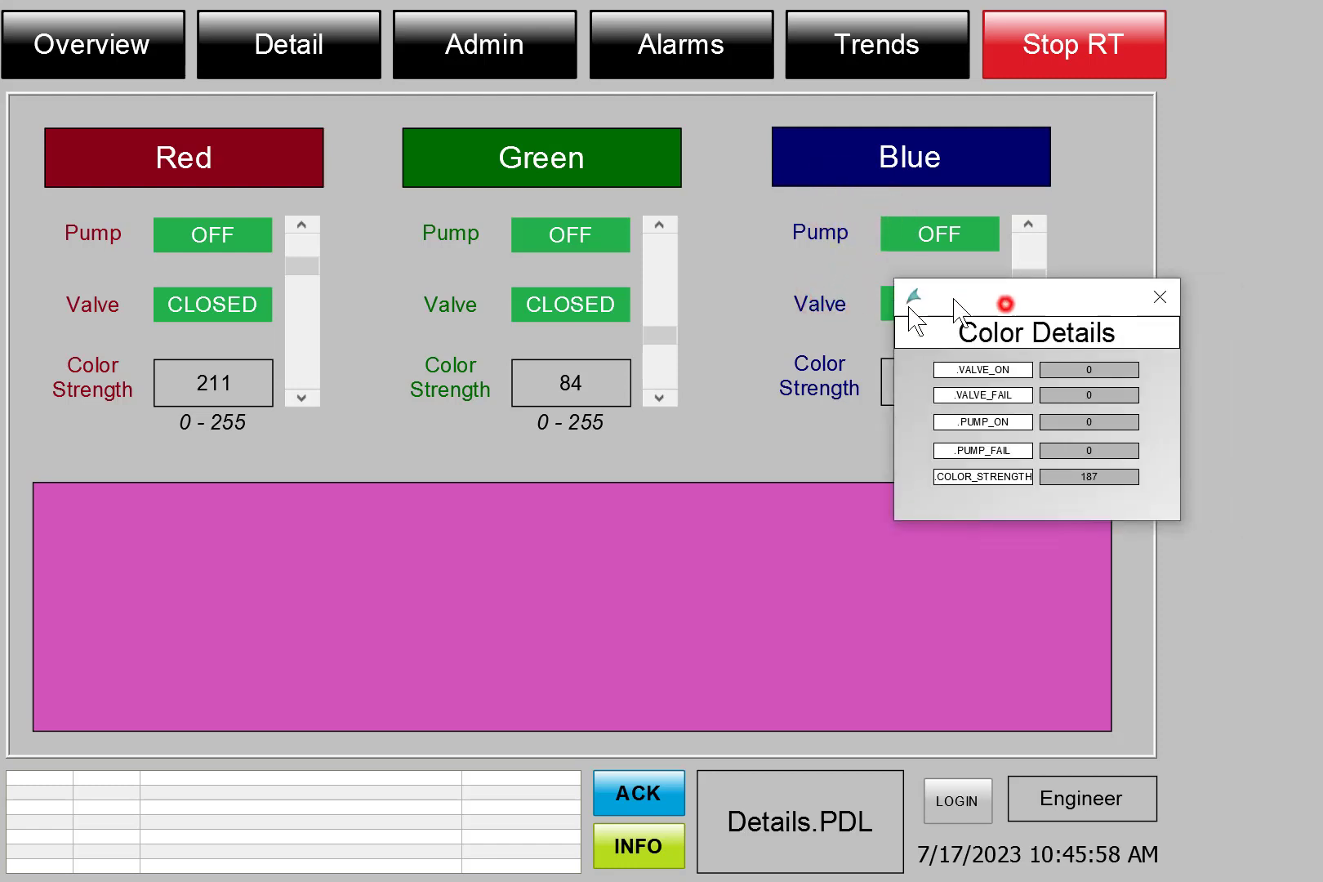
pyautogui.moveTo(1008, 313); pyautogui.dragTo(693, 406)
pyautogui.moveTo(1033, 279); pyautogui.dragTo(1030, 332)
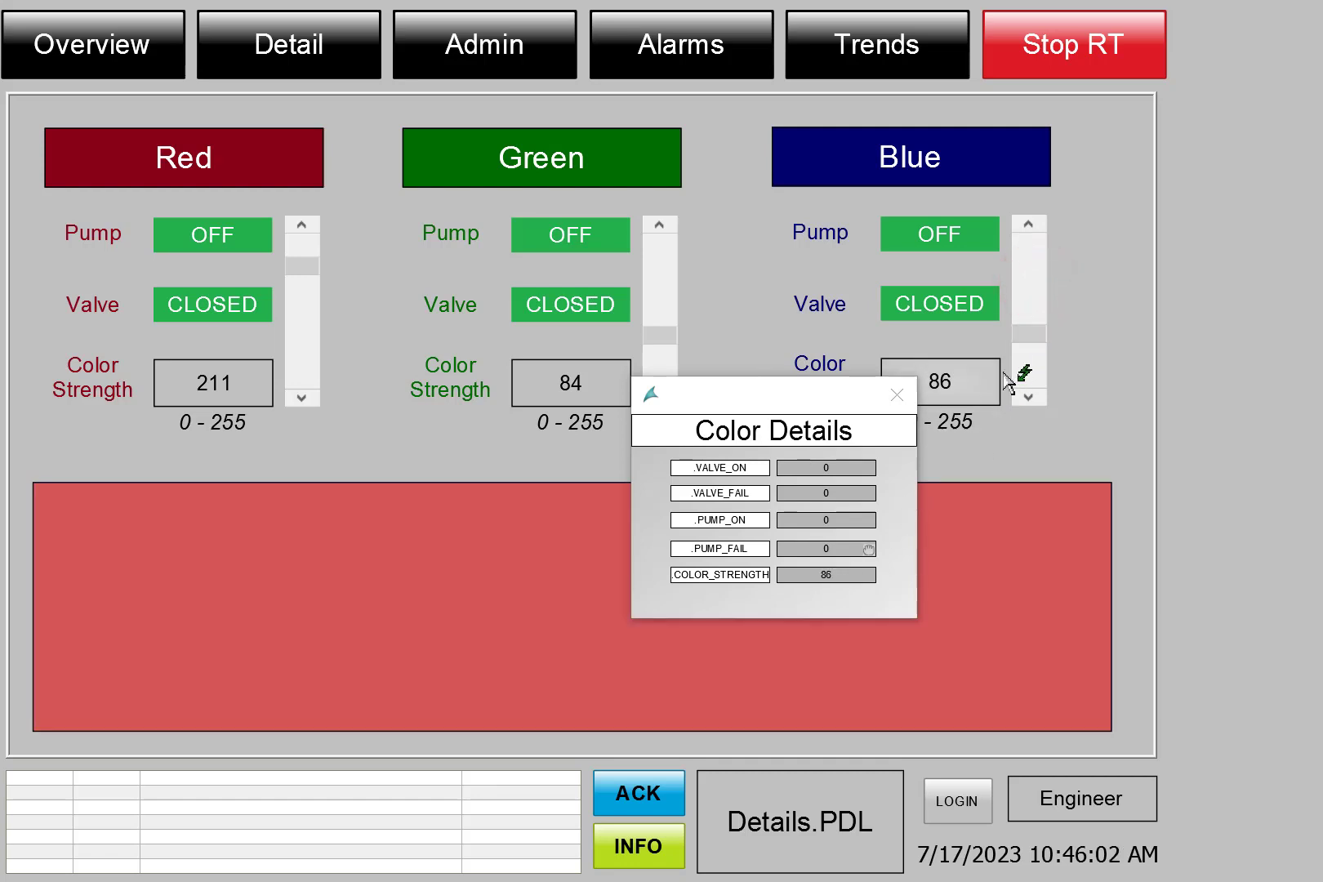
pyautogui.moveTo(1028, 332); pyautogui.dragTo(1028, 245)
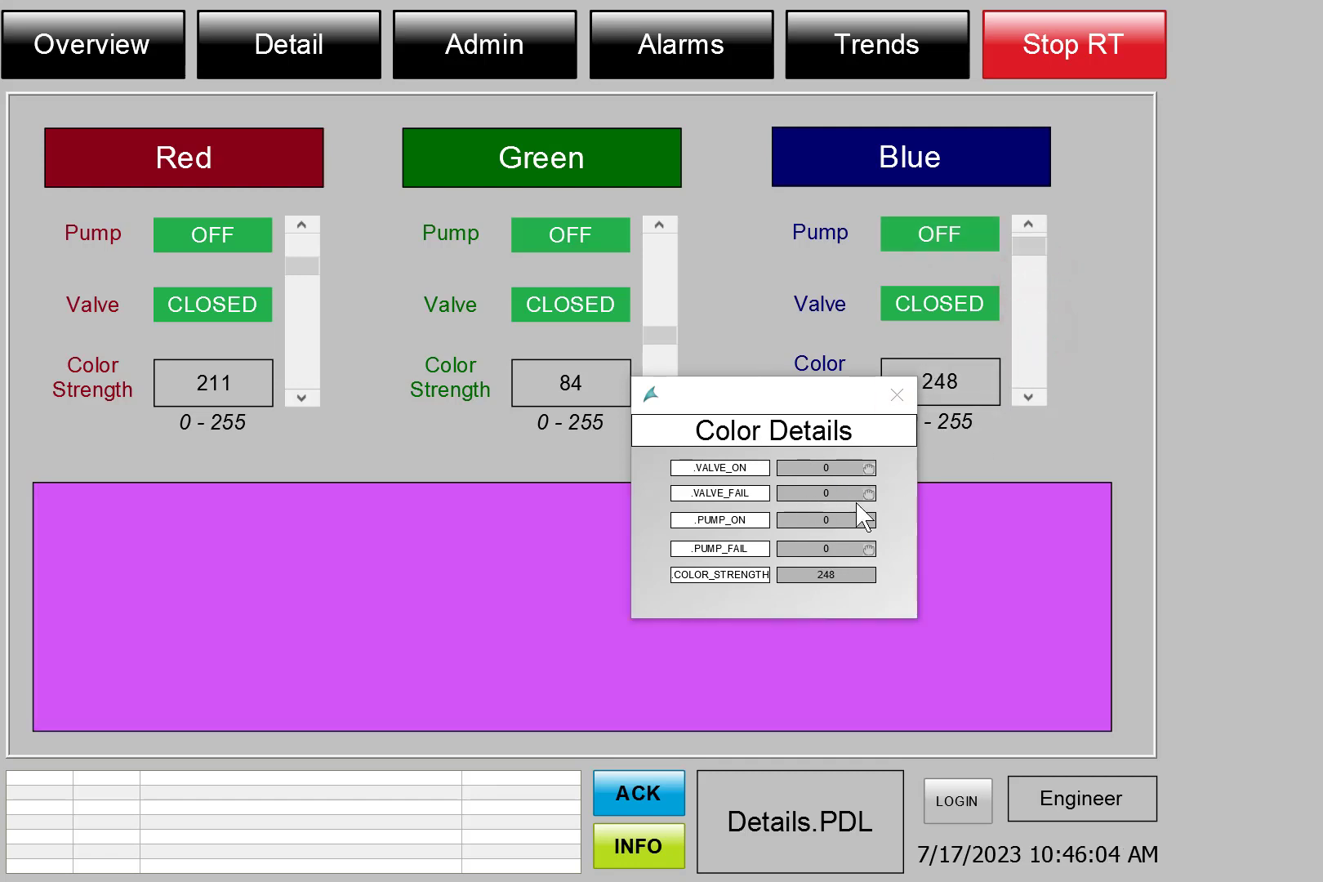
# Start and test the Blue Pump on the Overview screen to force a failure.
pyautogui.click(121, 71)
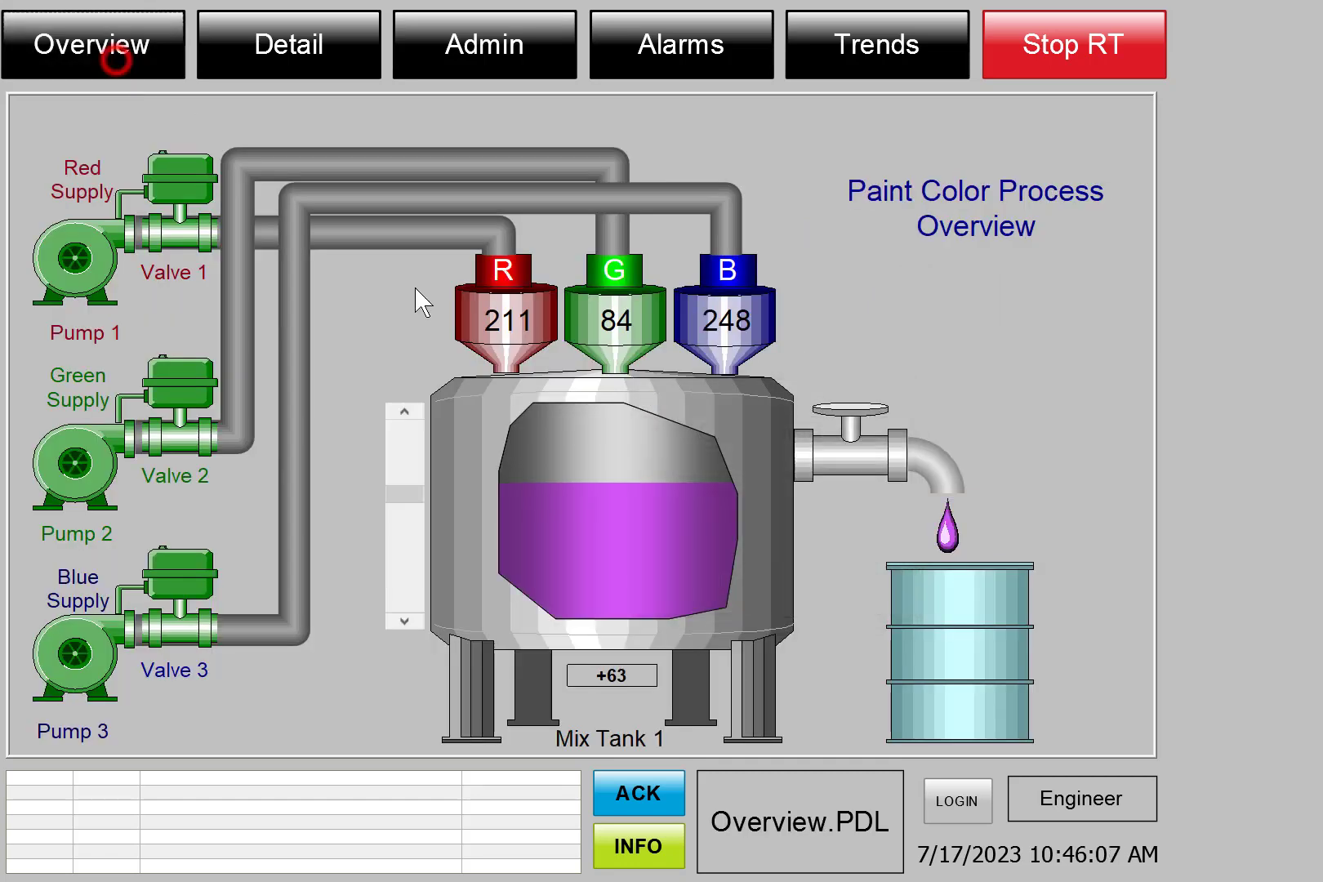
pyautogui.click(69, 656)
pyautogui.moveTo(162, 686); pyautogui.dragTo(365, 336)
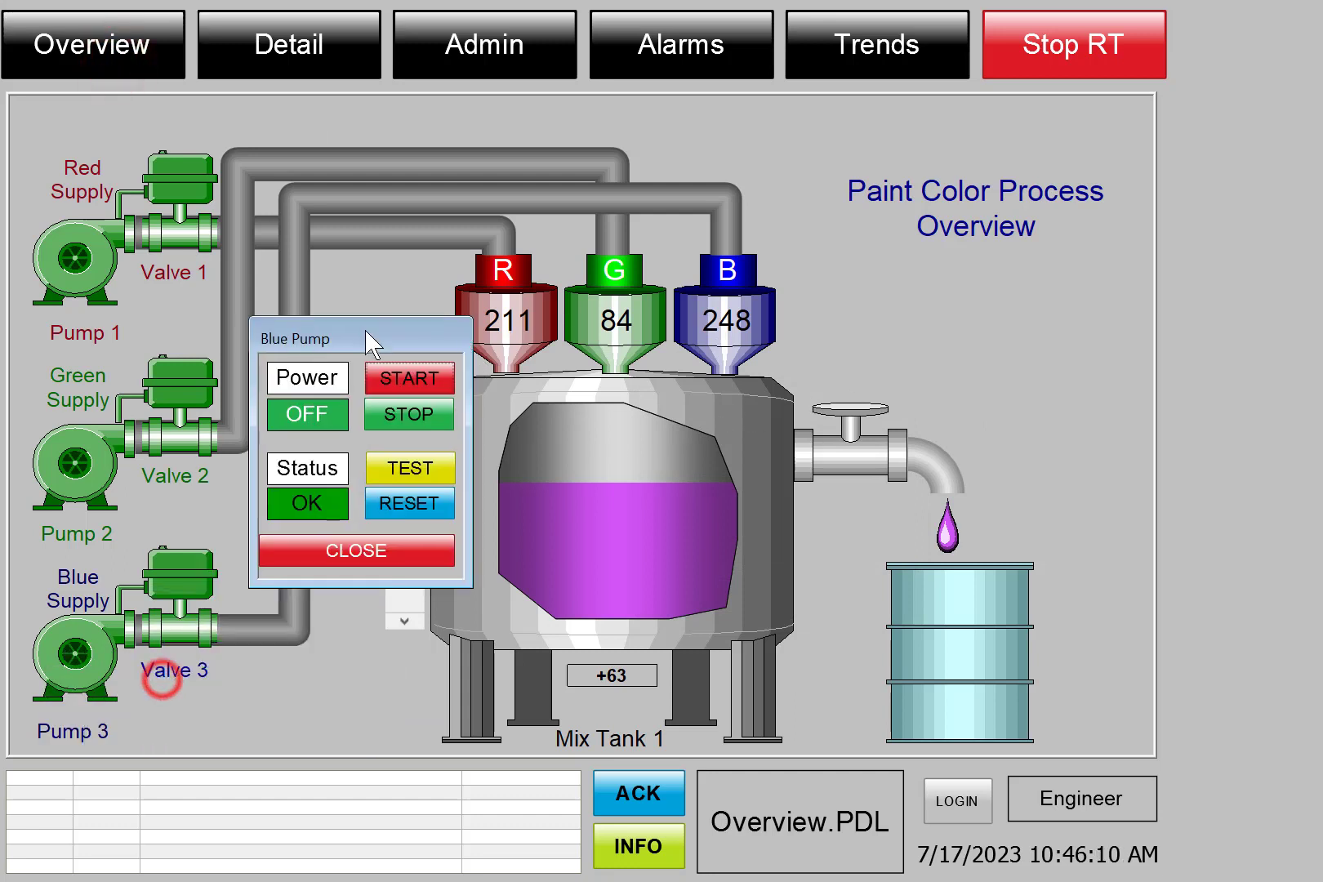
pyautogui.click(395, 376)
pyautogui.click(401, 472)
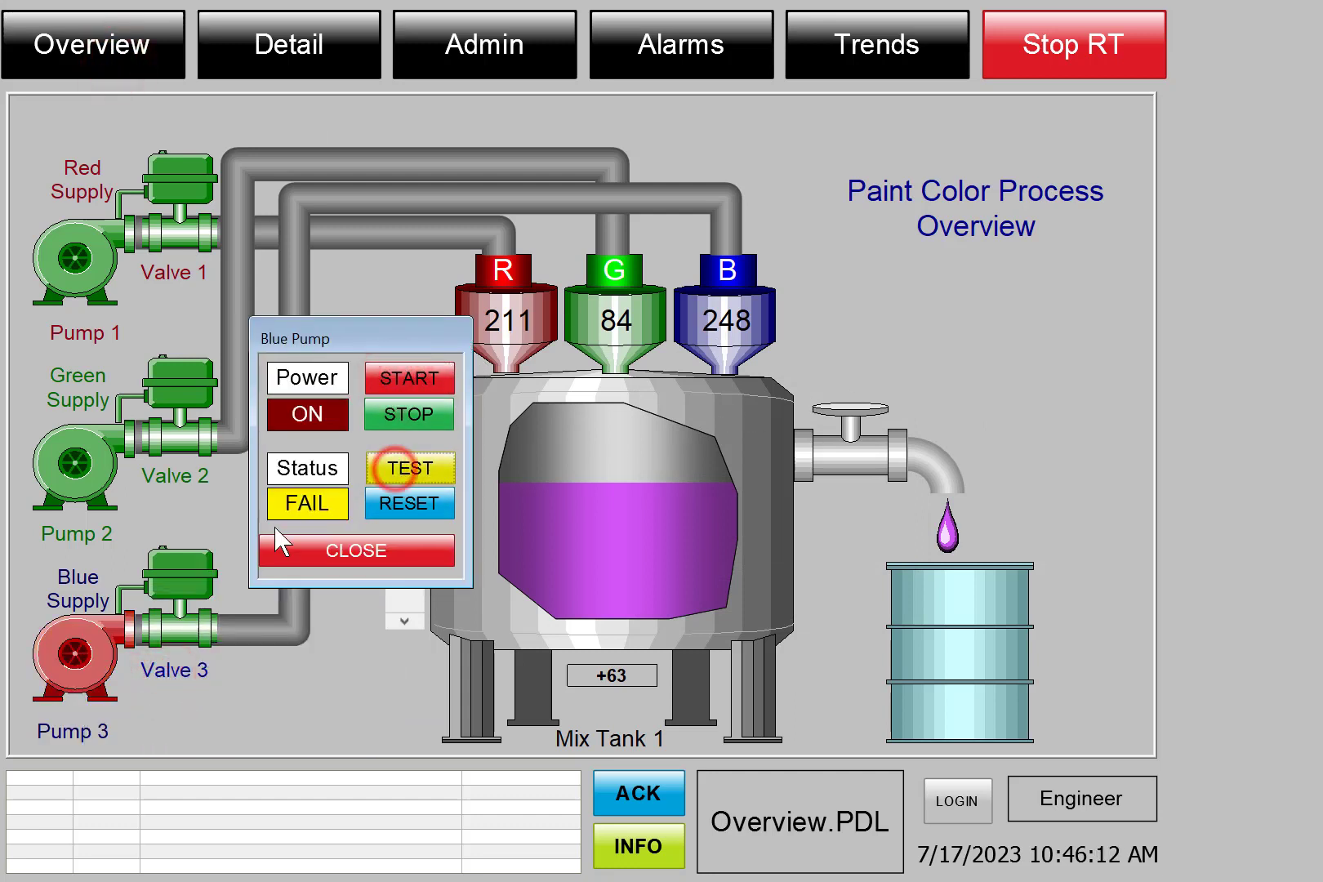
# Reopen Blue's Color Details popup on the Details screen to show the failure.
pyautogui.click(287, 43)
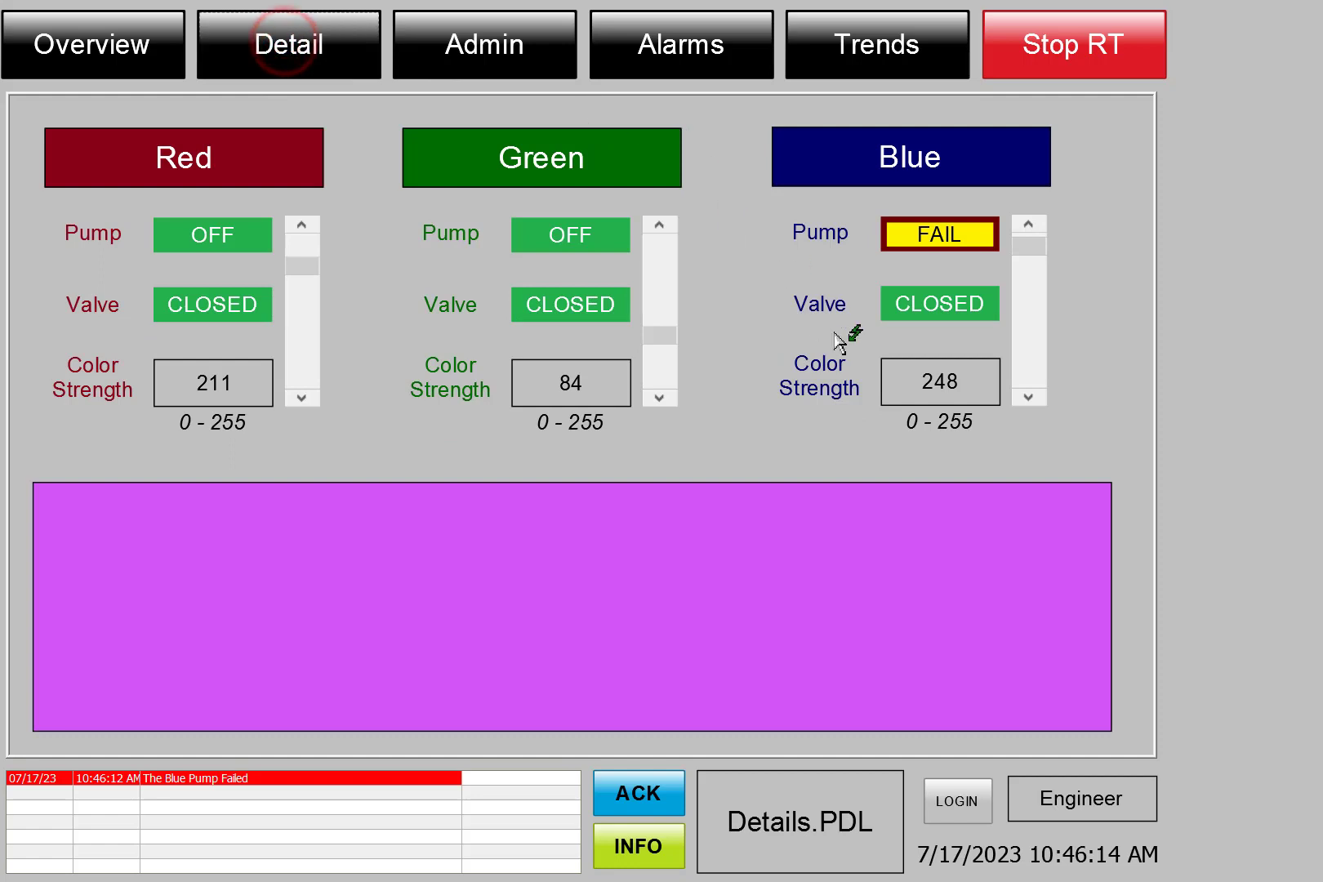
pyautogui.click(926, 345)
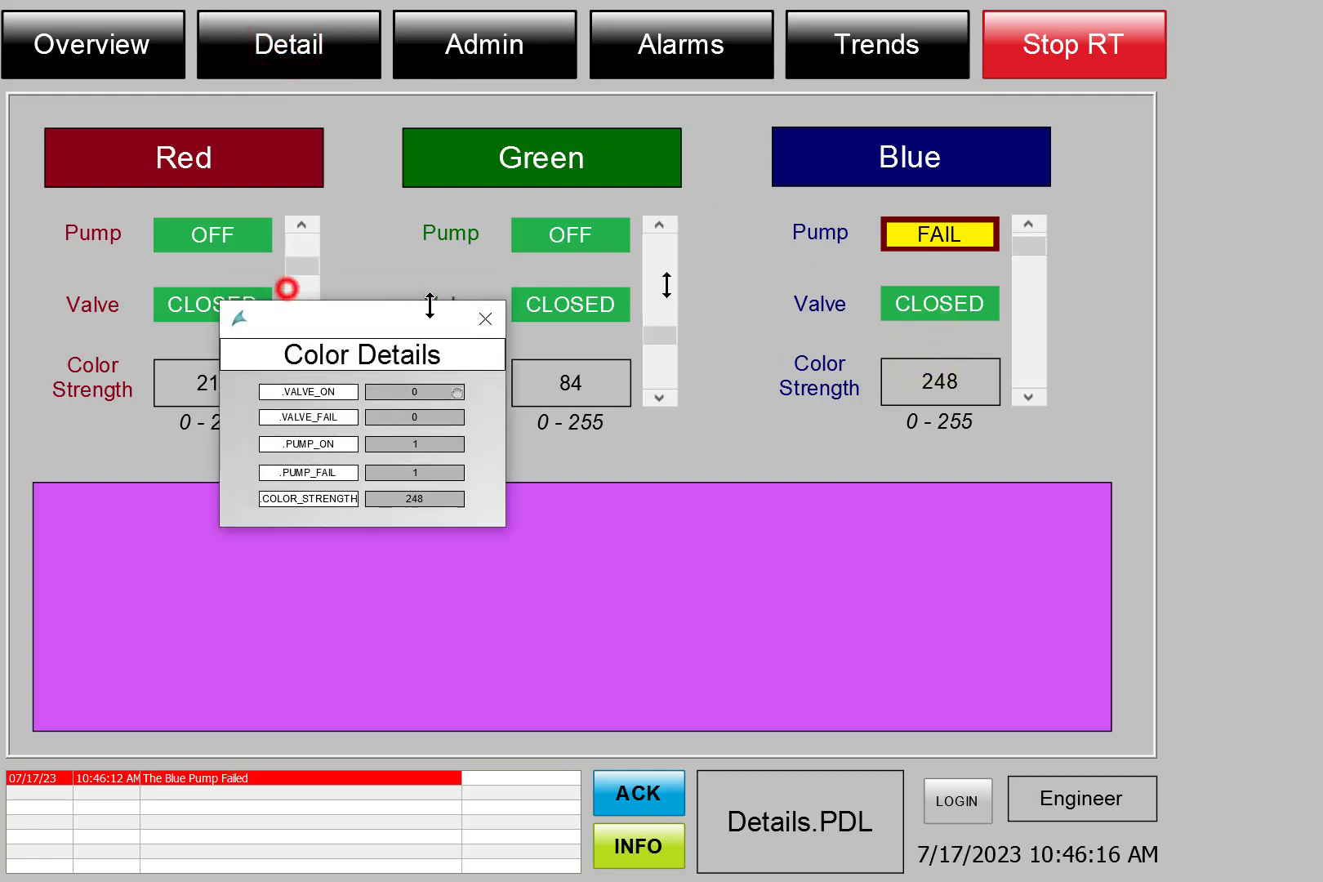
pyautogui.moveTo(289, 322); pyautogui.dragTo(938, 288)
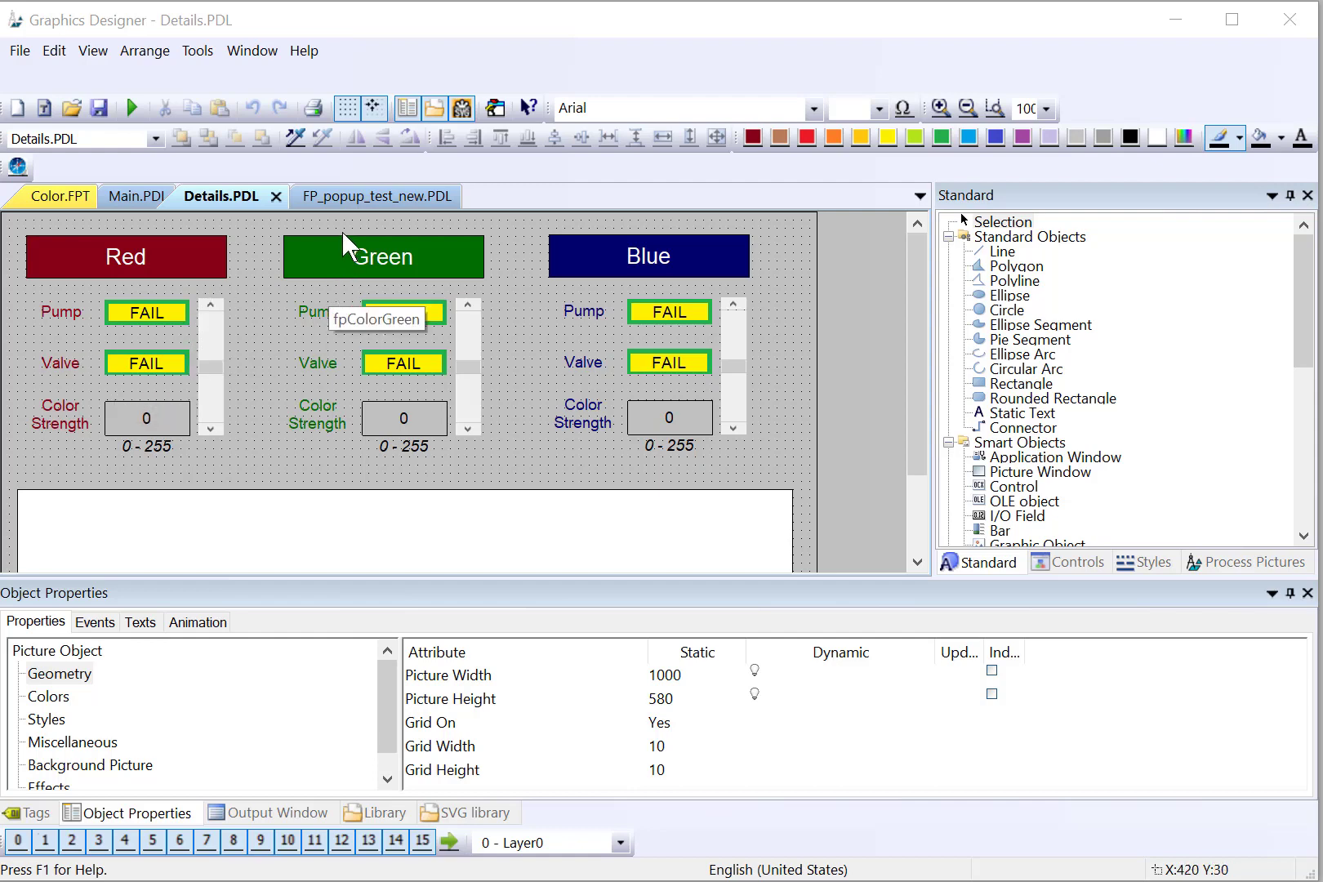
# Drop the Red structure instance onto FP_popup_test_new.PDL as an enlarged Color.FPT instance.
pyautogui.click(335, 202)
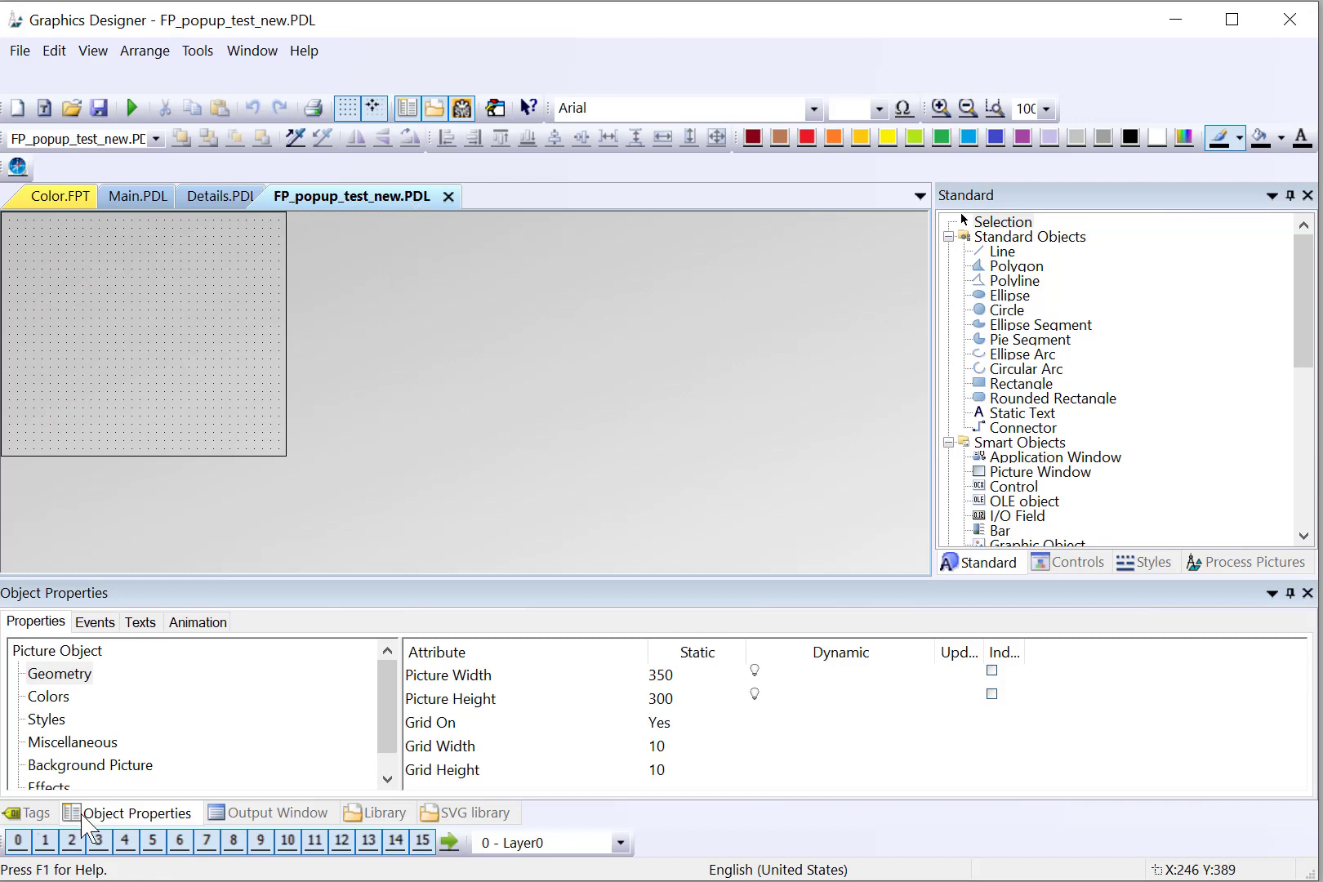
pyautogui.click(46, 818)
pyautogui.click(128, 702)
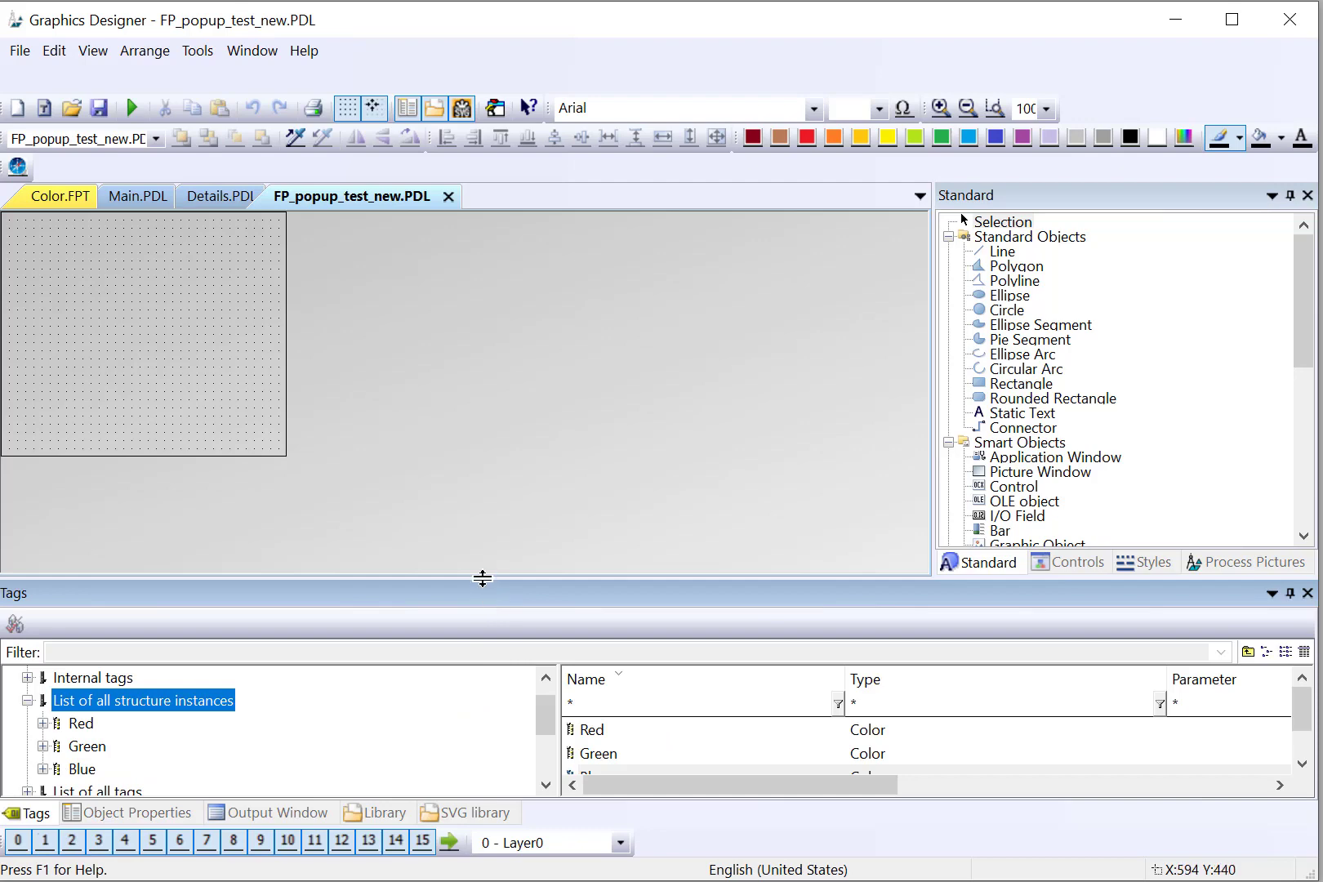
pyautogui.moveTo(485, 581); pyautogui.dragTo(474, 491)
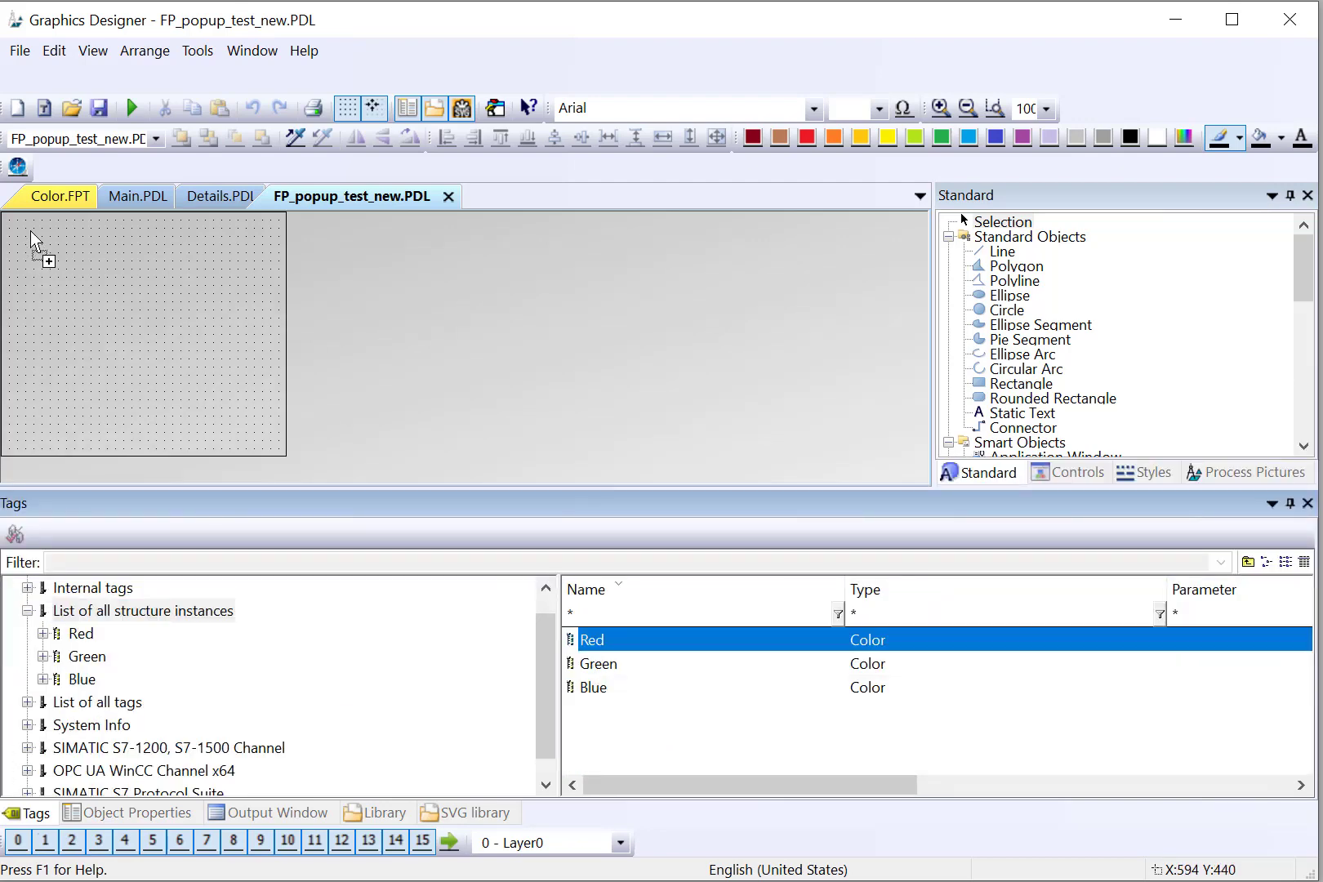
pyautogui.moveTo(42, 254); pyautogui.dragTo(30, 230)
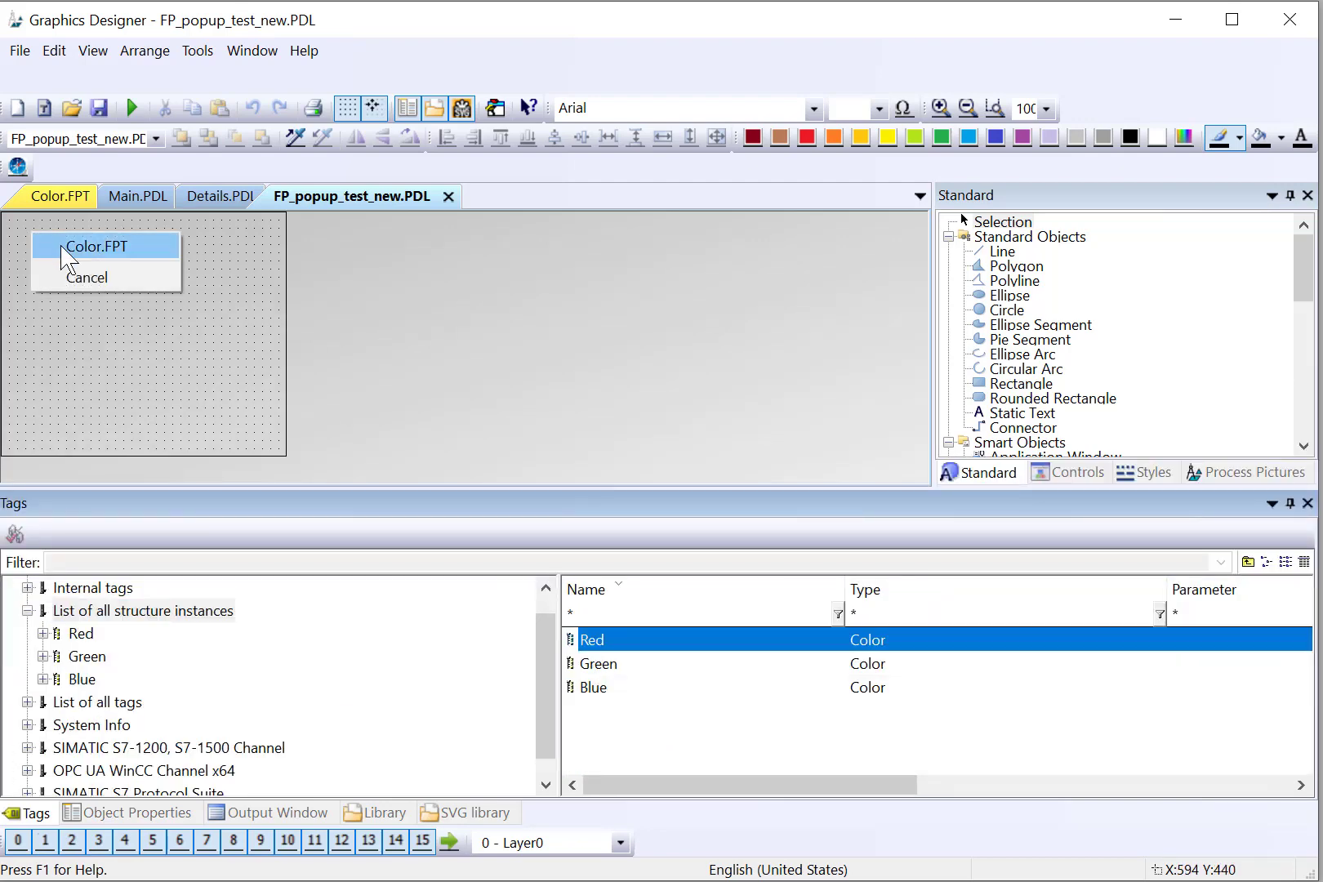
pyautogui.click(151, 258)
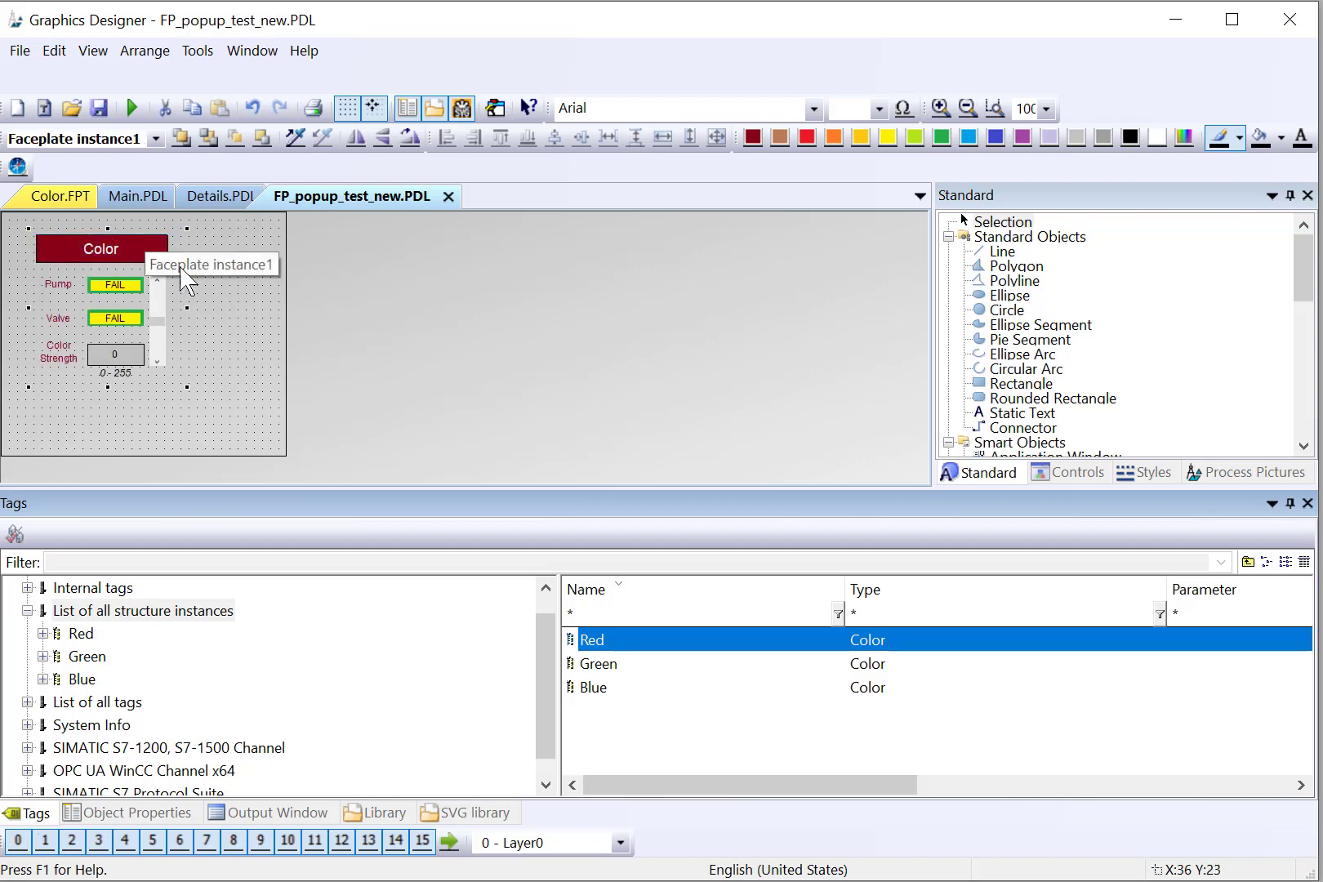
pyautogui.moveTo(186, 385); pyautogui.dragTo(241, 429)
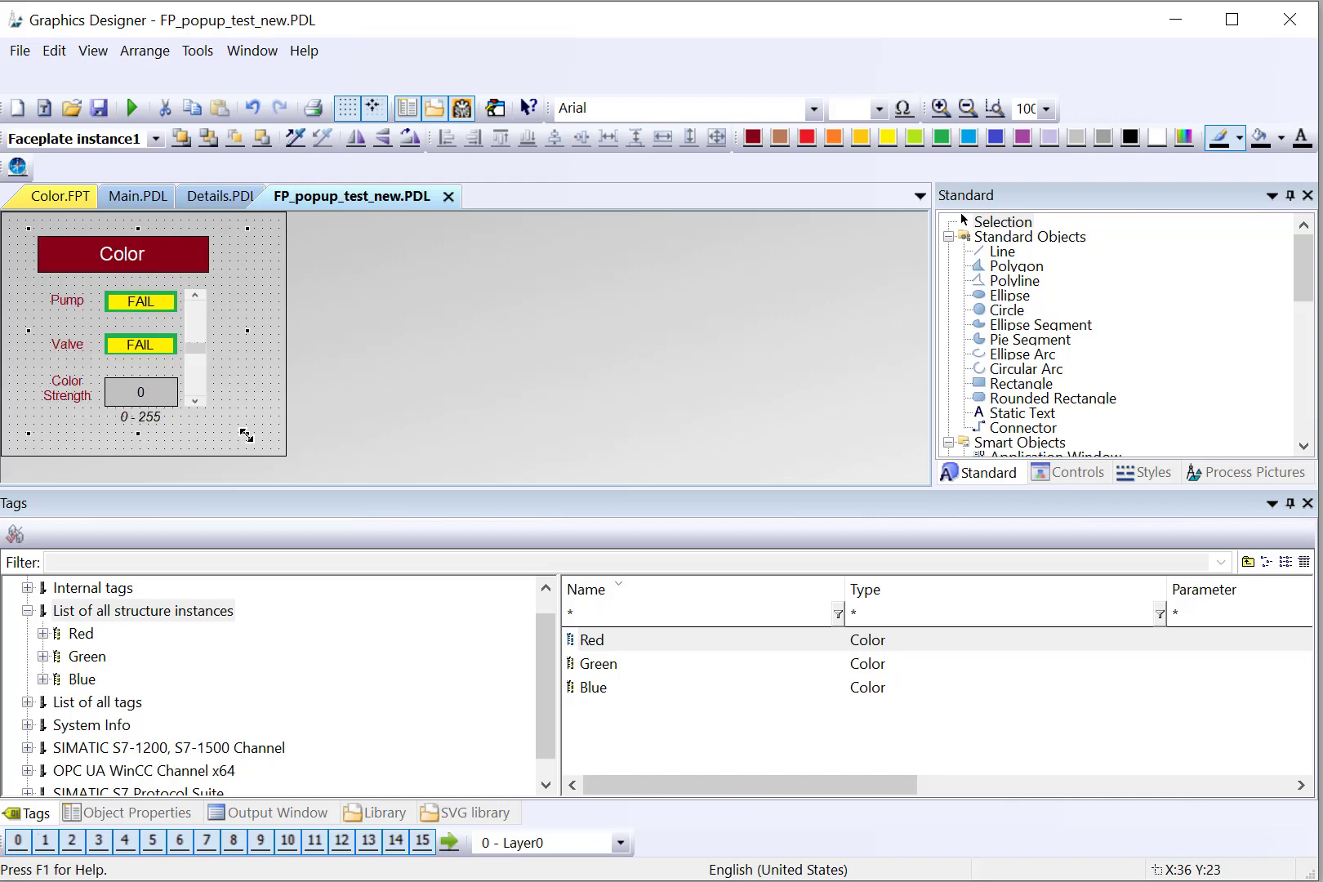
# Check the new instance's user-defined tags and Mouse Click VBS, then list the tags again.
pyautogui.click(116, 815)
pyautogui.click(89, 652)
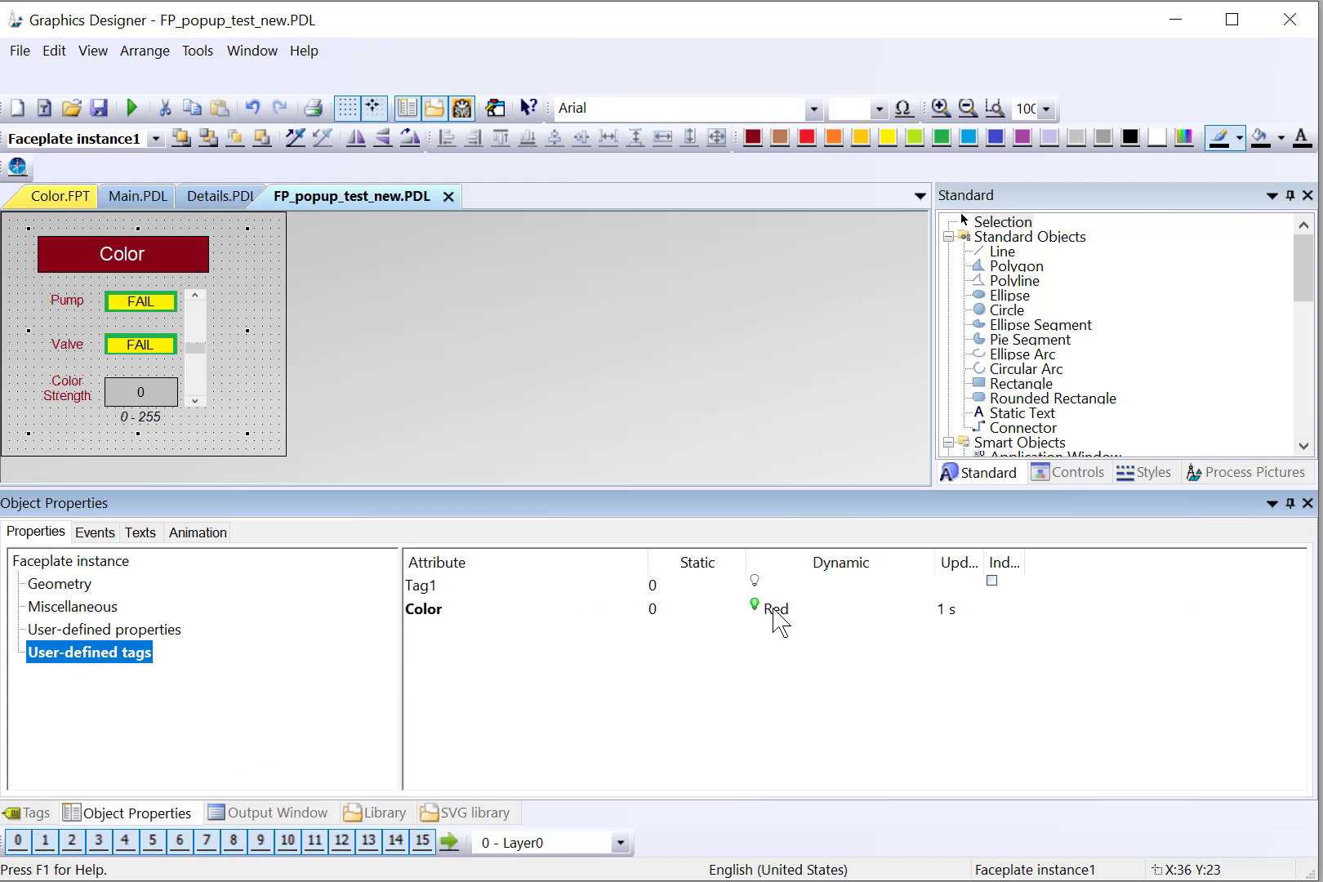
pyautogui.click(98, 533)
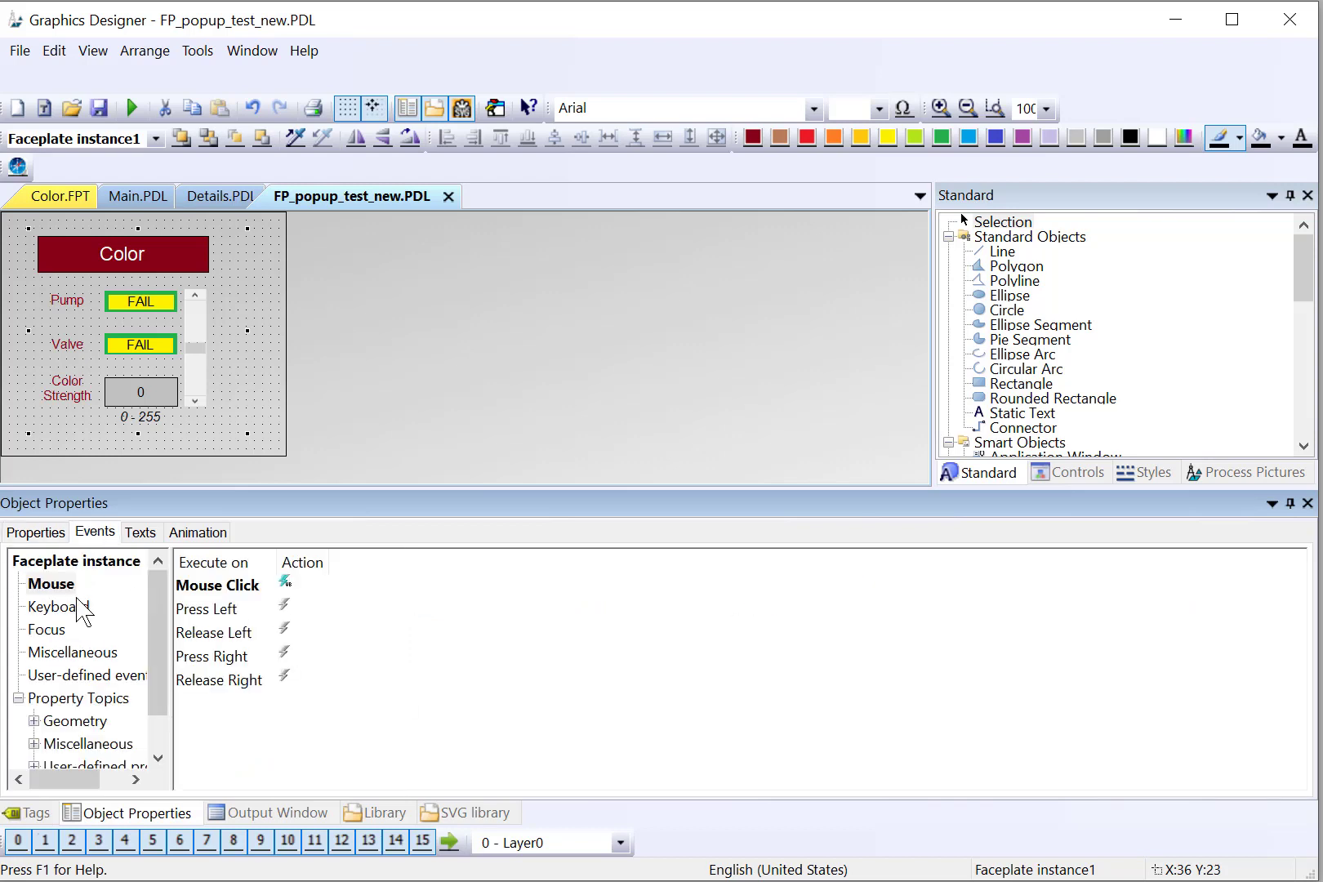
pyautogui.doubleClick(202, 586)
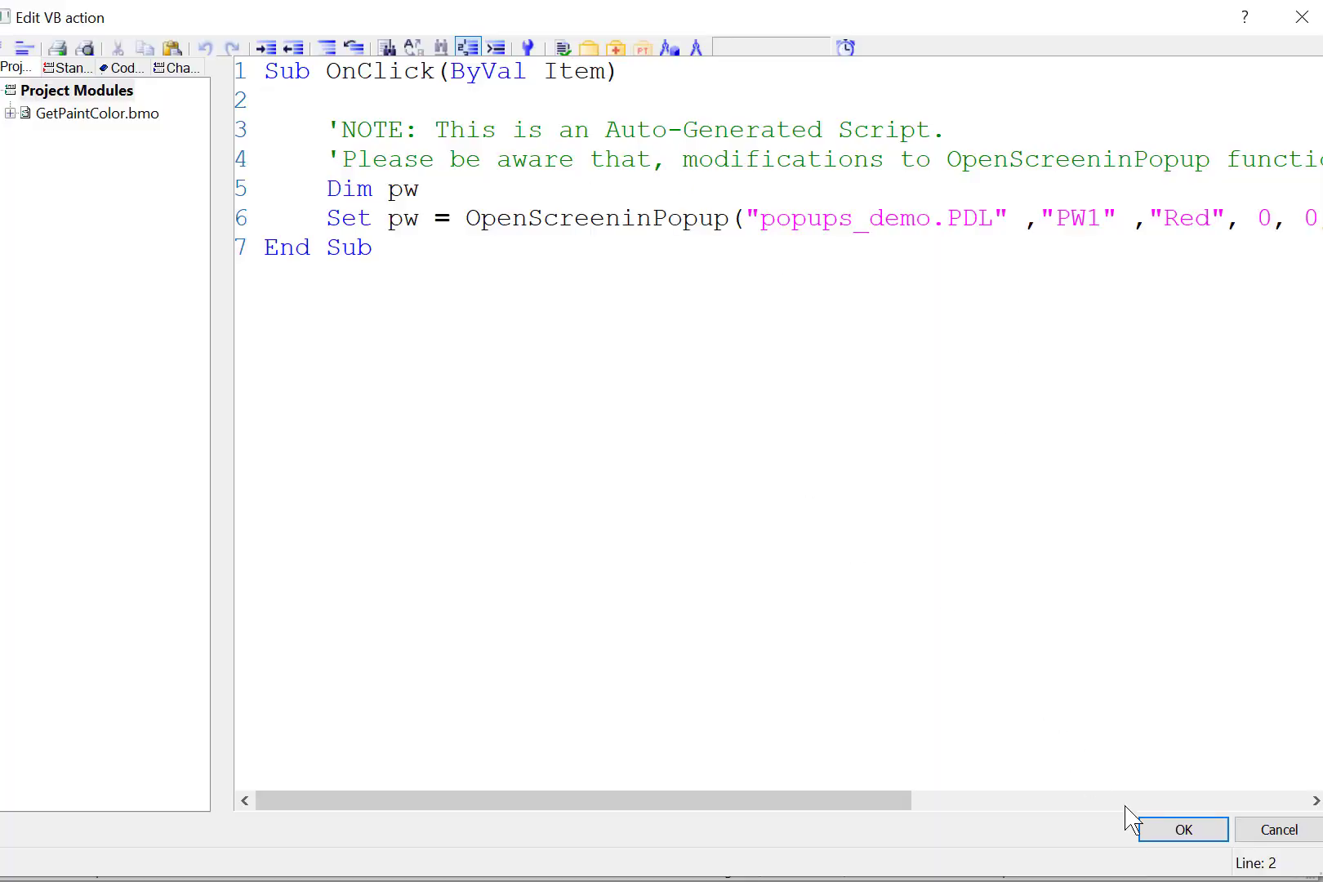
pyautogui.click(1144, 828)
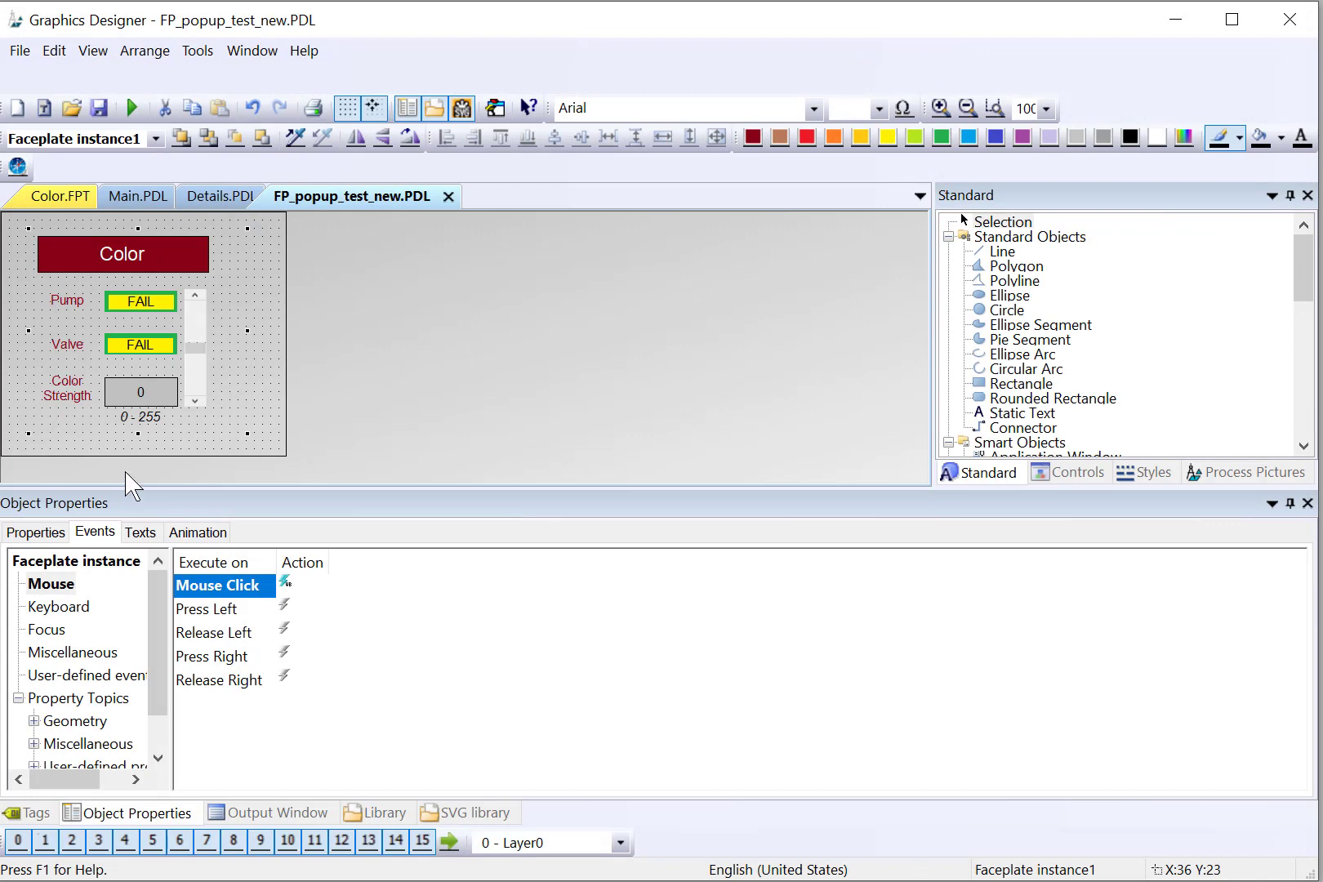
pyautogui.click(34, 814)
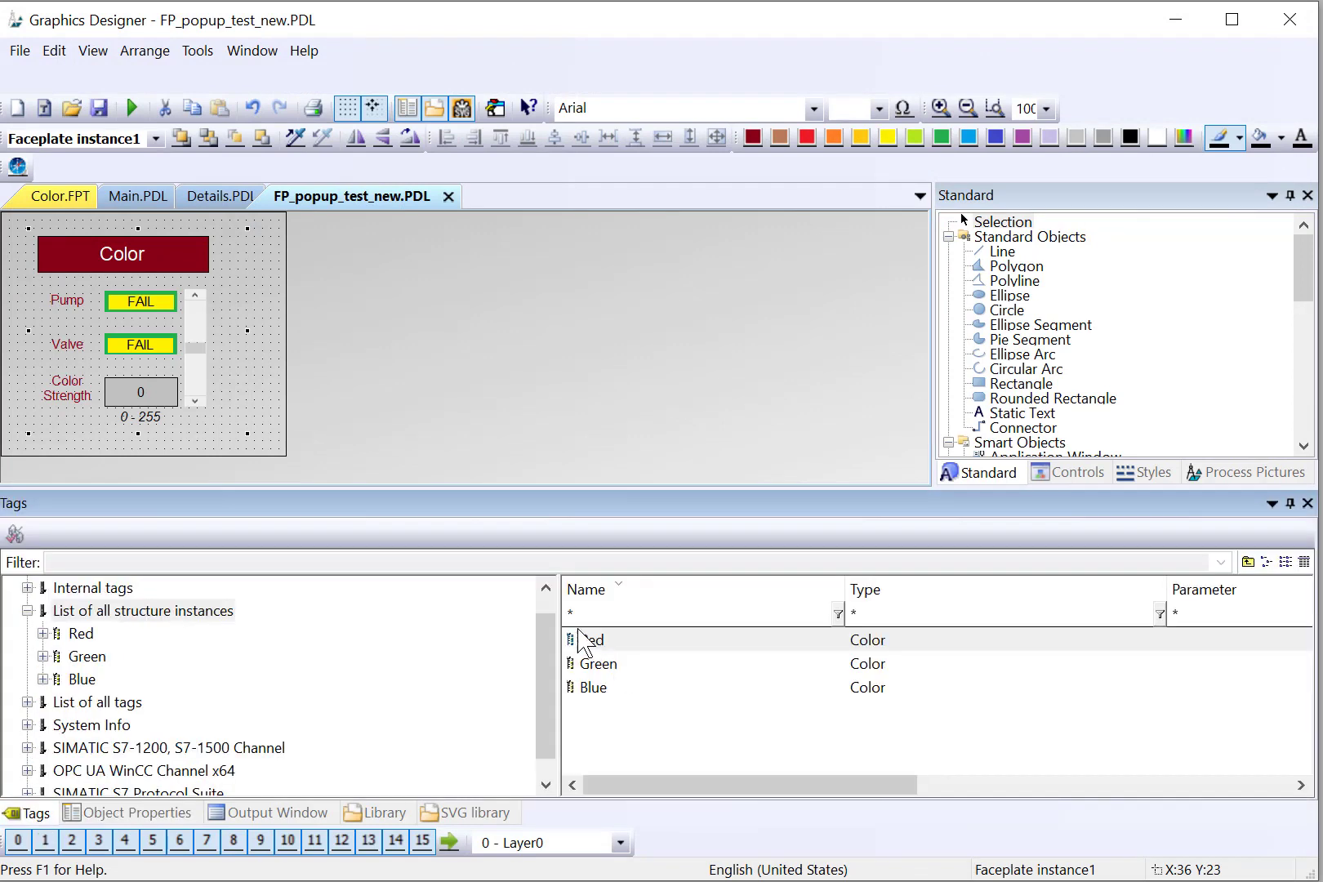